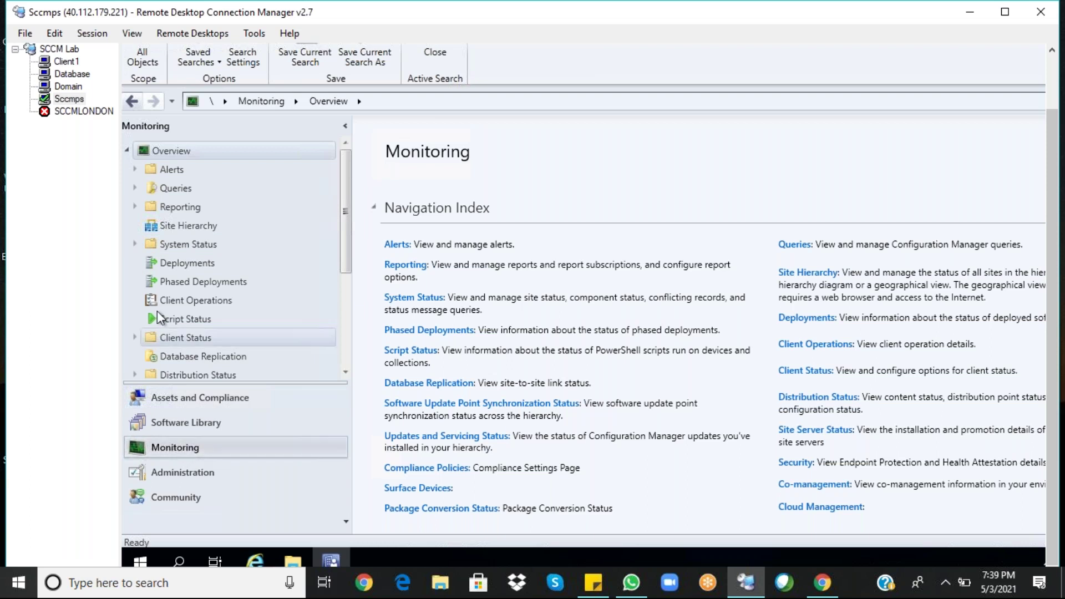
# Open Site Status under System Status in the Monitoring workspace and widen the Site System column to show full server names
pyautogui.click(136, 245)
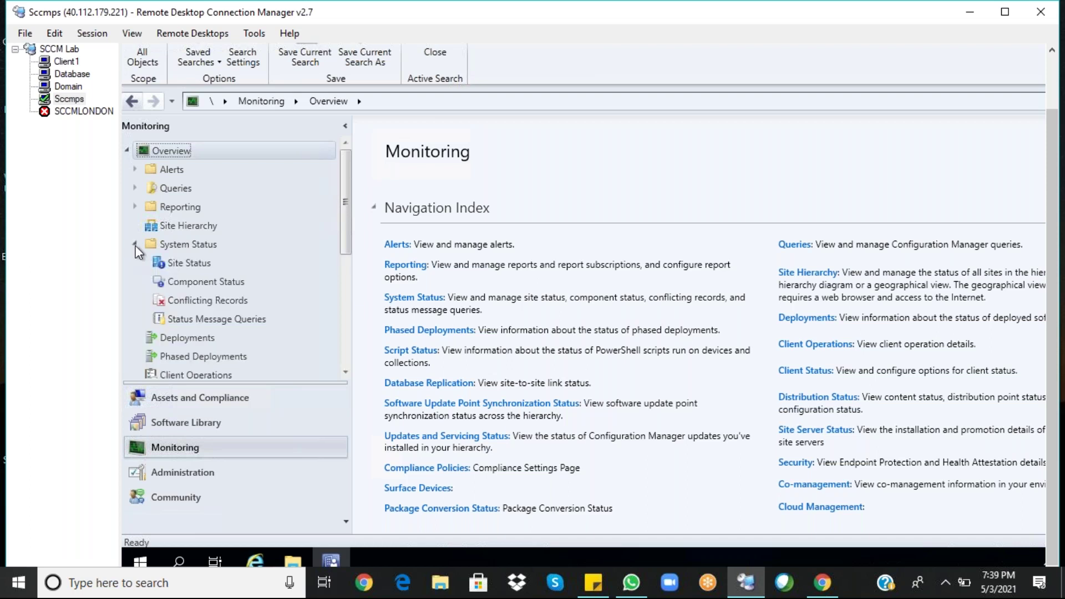
pyautogui.click(185, 264)
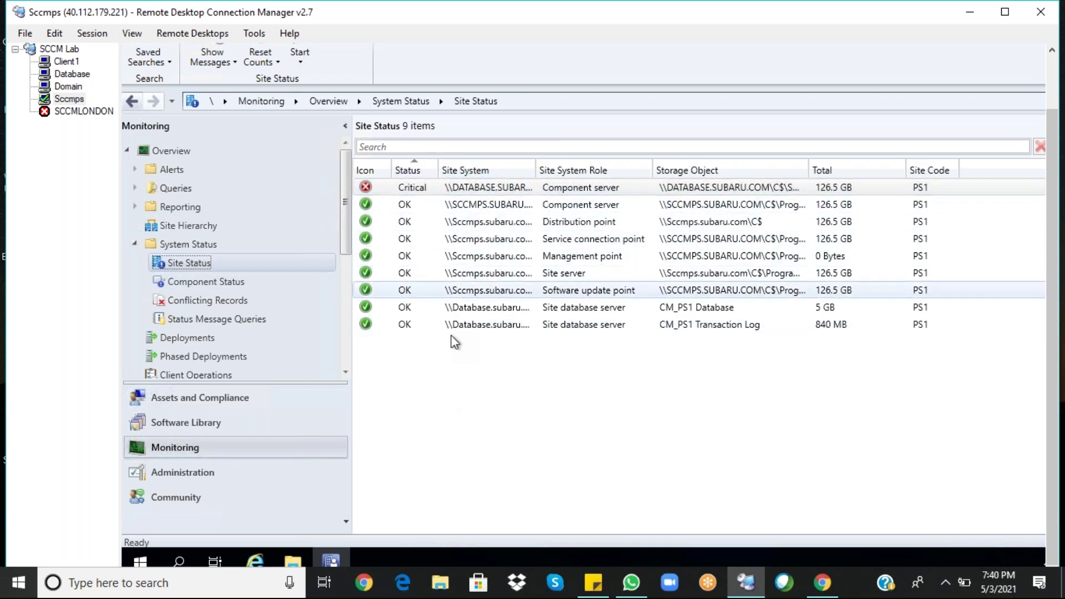
pyautogui.click(498, 191)
pyautogui.moveTo(564, 164); pyautogui.dragTo(579, 165)
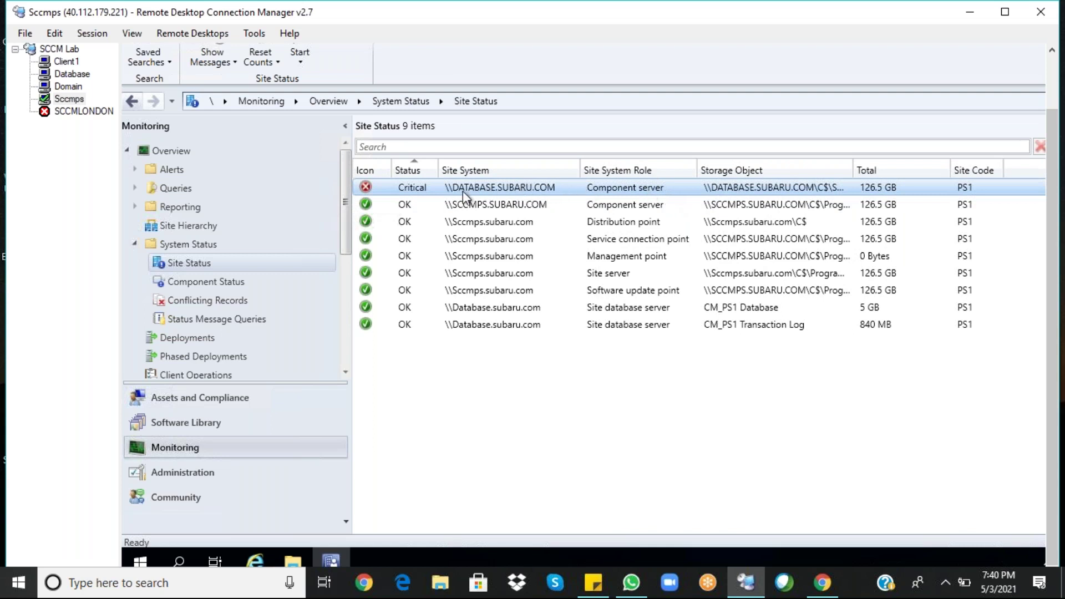
# Check all status messages for the DATABASE.SUBARU.COM component server with the viewing period 1 day ago, then close the viewer
pyautogui.rightClick(611, 187)
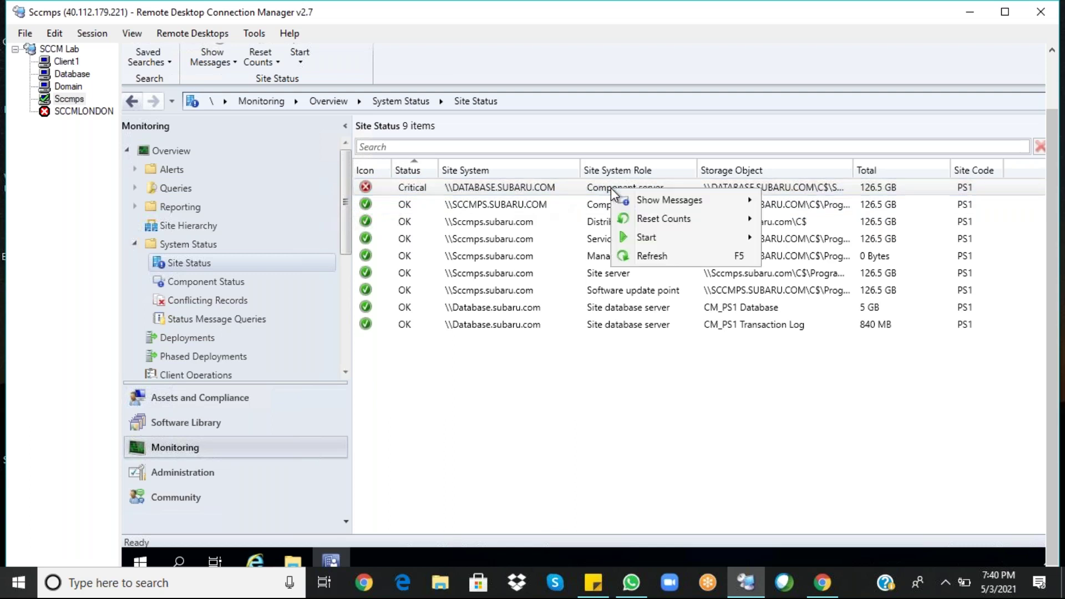
pyautogui.moveTo(675, 201)
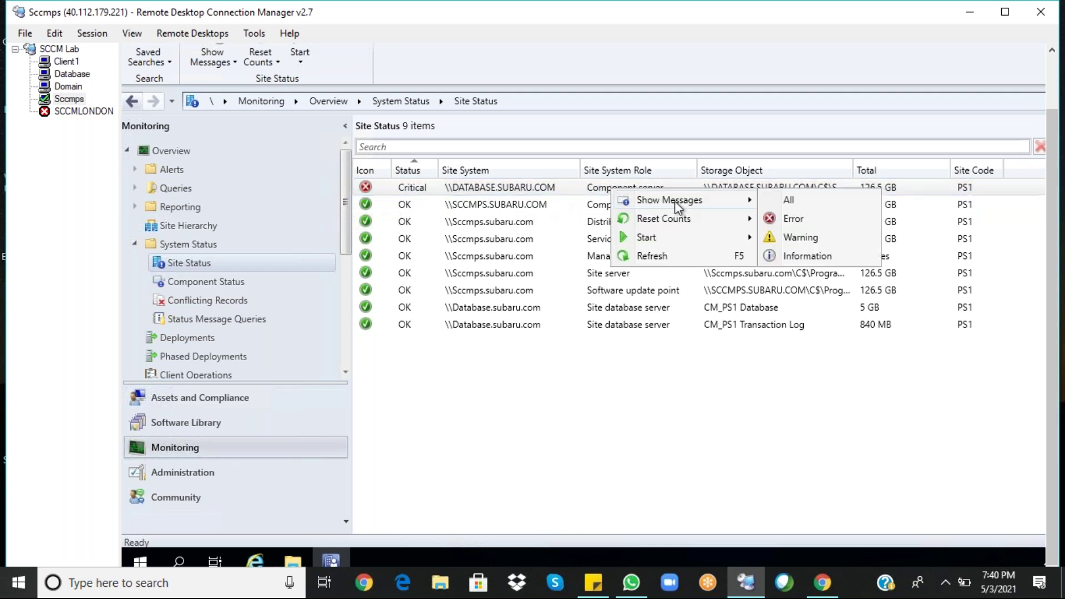
pyautogui.click(795, 199)
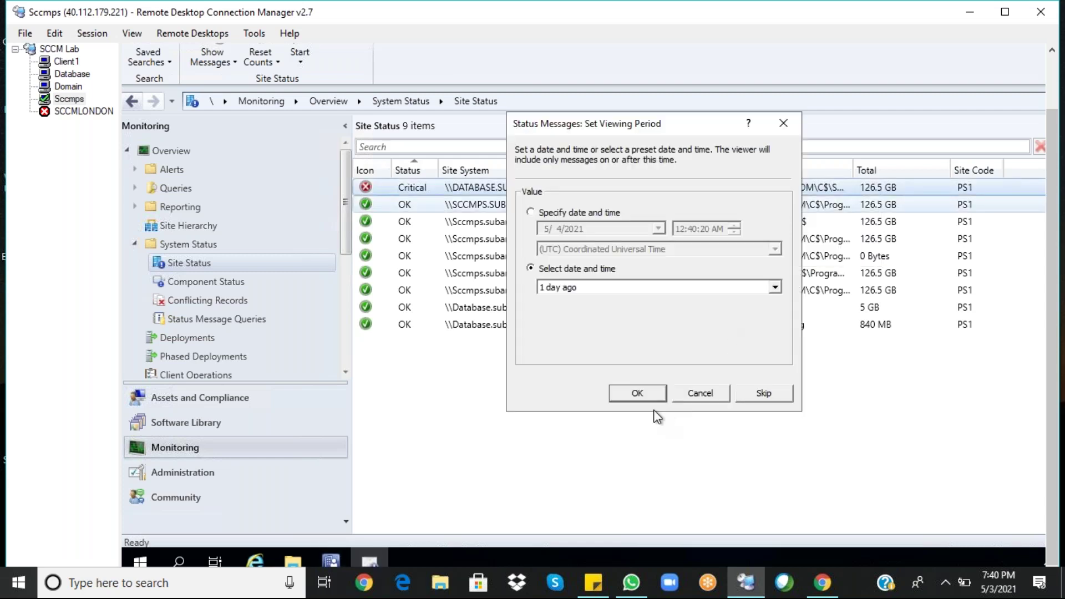
pyautogui.click(633, 394)
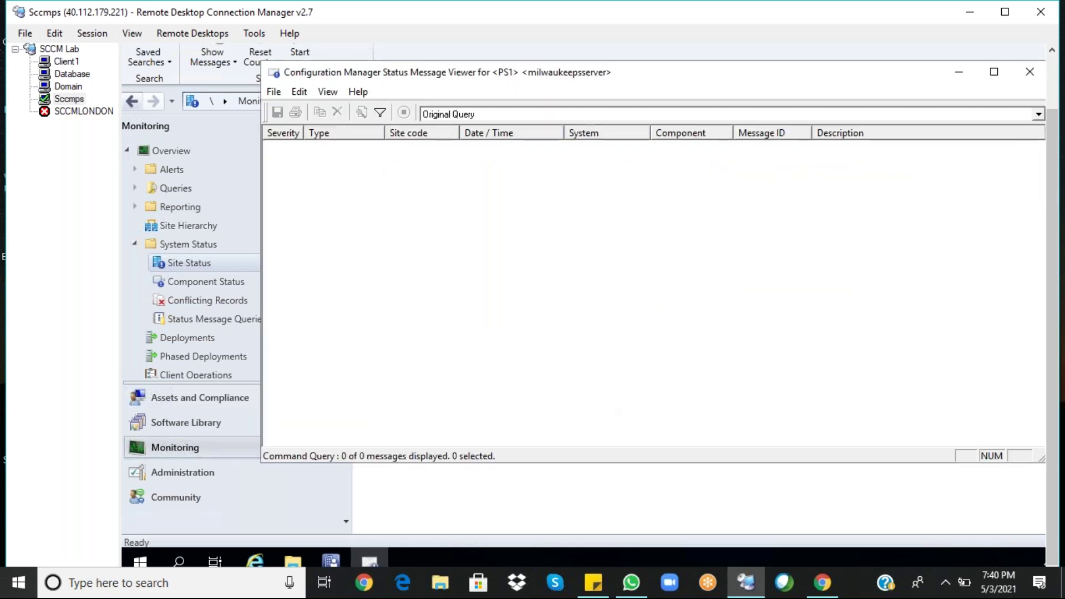
pyautogui.moveTo(788, 75); pyautogui.dragTo(721, 78)
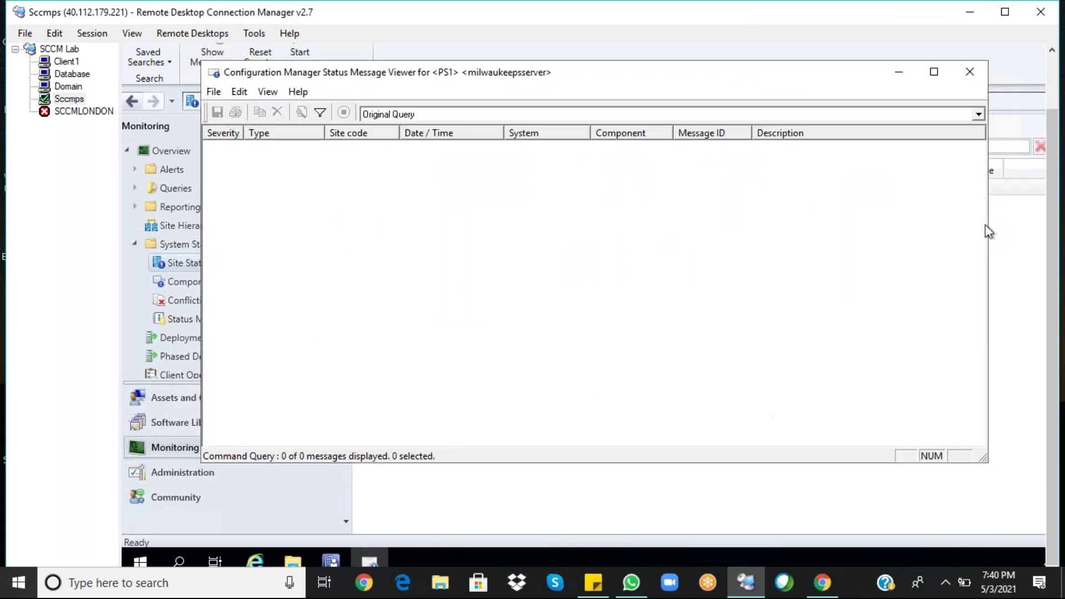
pyautogui.click(970, 73)
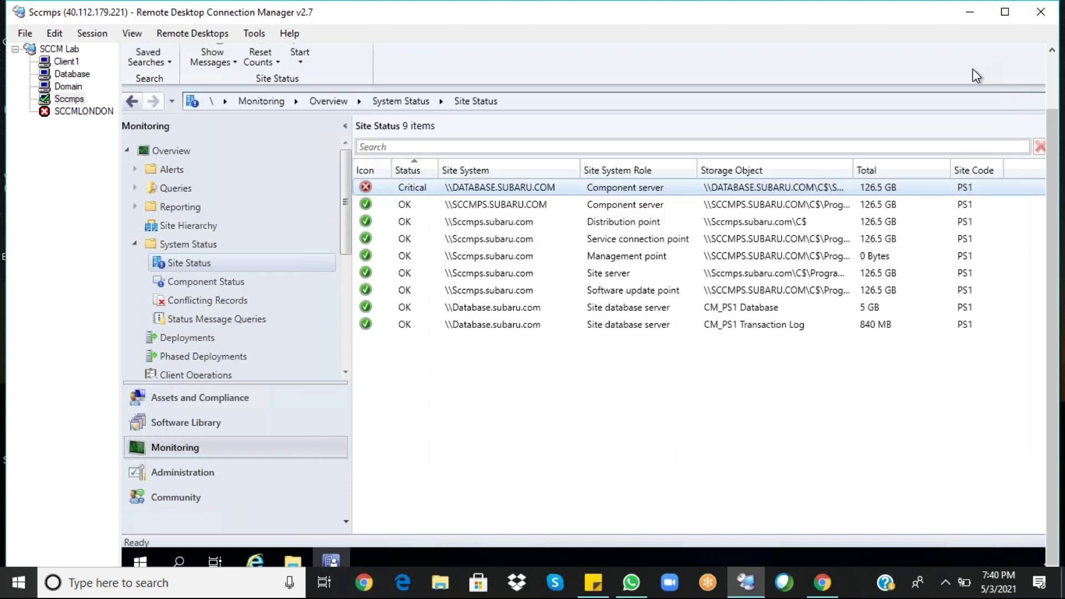
# Refresh the site status of the DATABASE.SUBARU.COM component server twice
pyautogui.rightClick(607, 189)
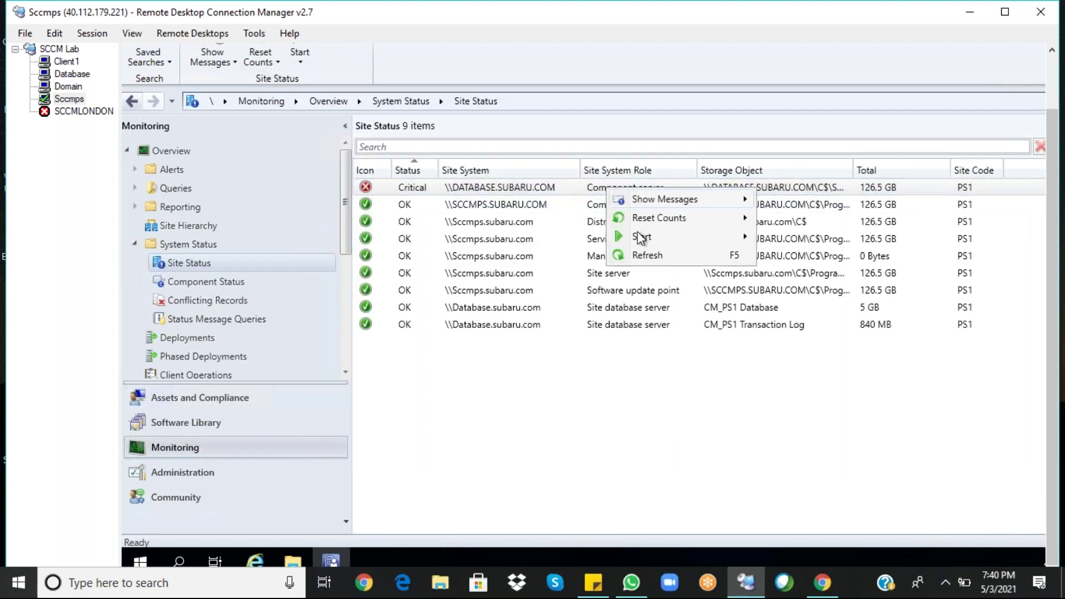
pyautogui.click(647, 255)
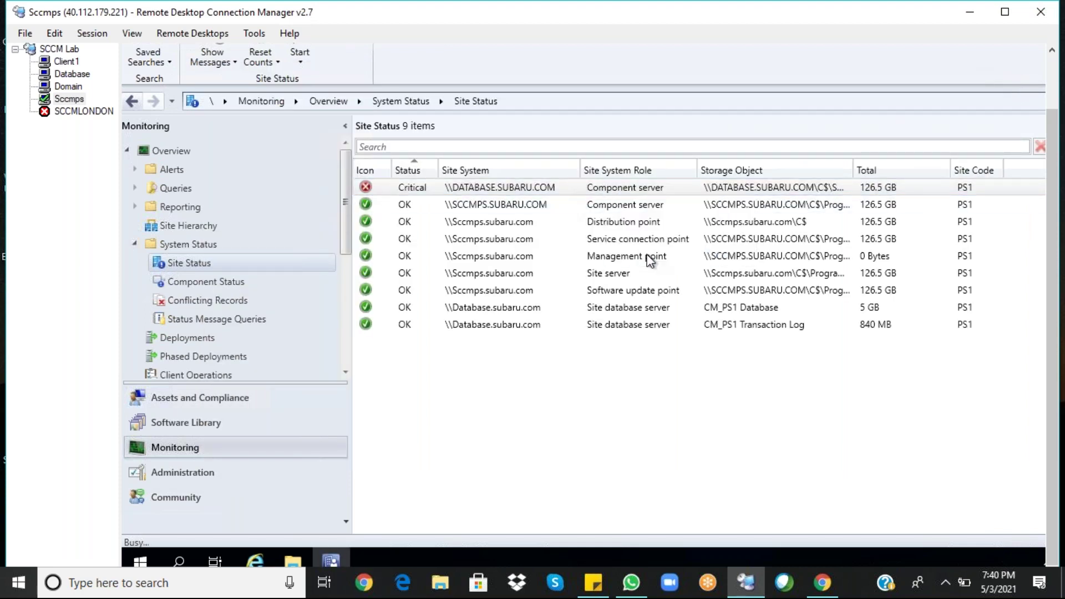
pyautogui.rightClick(567, 192)
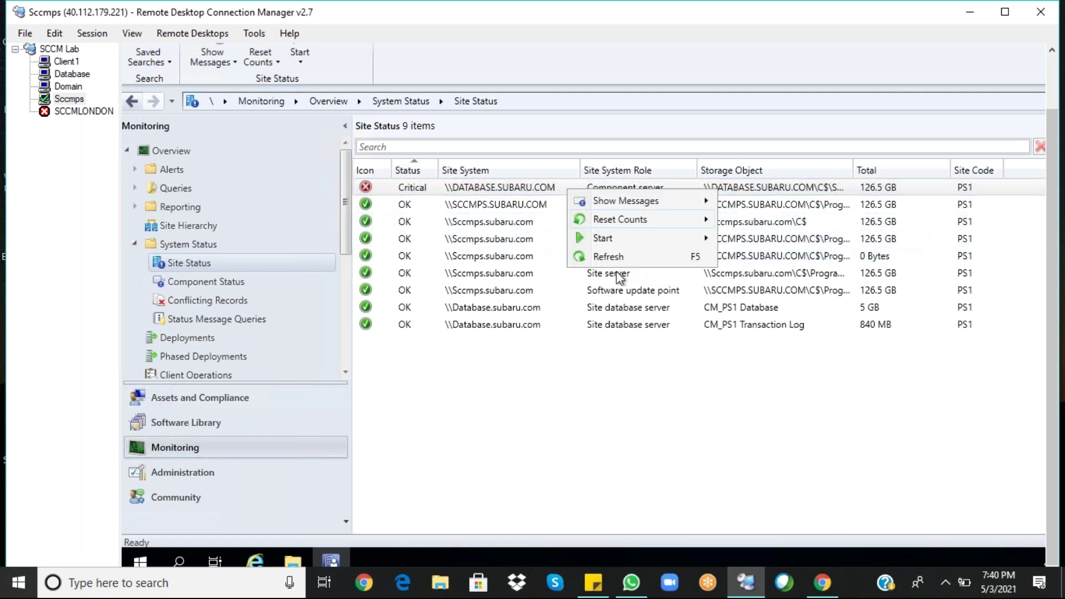
pyautogui.click(628, 256)
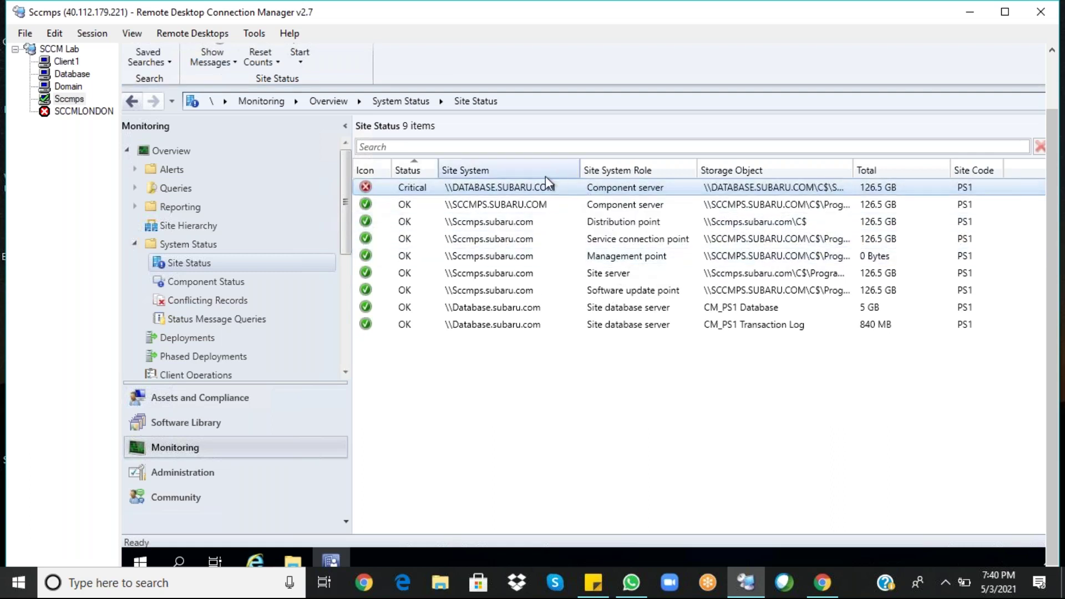
# Review all status messages for the DATABASE.SUBARU.COM component server with the viewing period 1 week ago, then close the viewer
pyautogui.rightClick(542, 194)
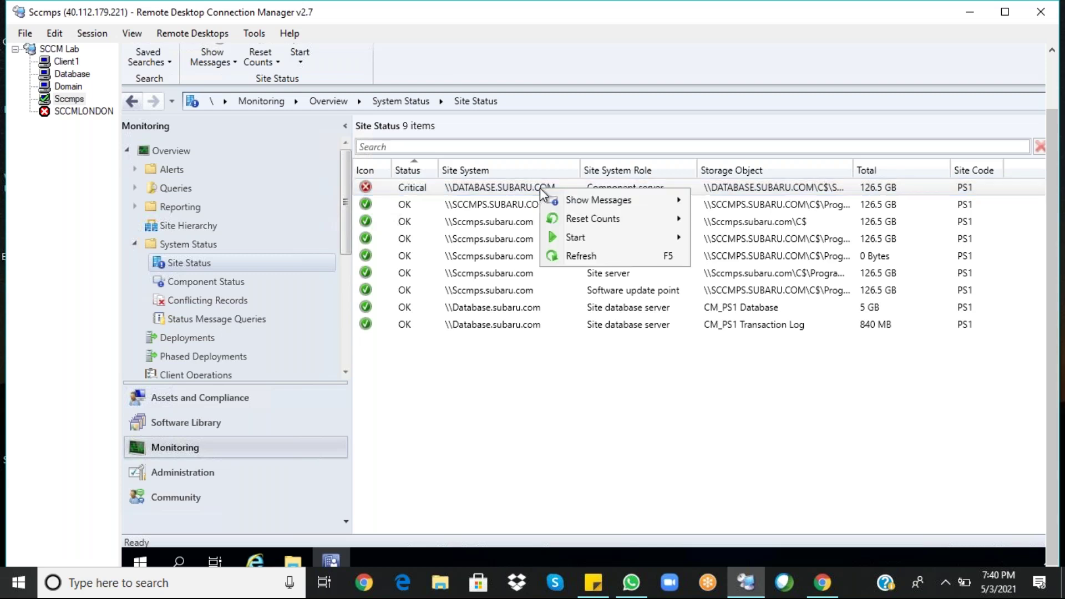
pyautogui.moveTo(611, 201)
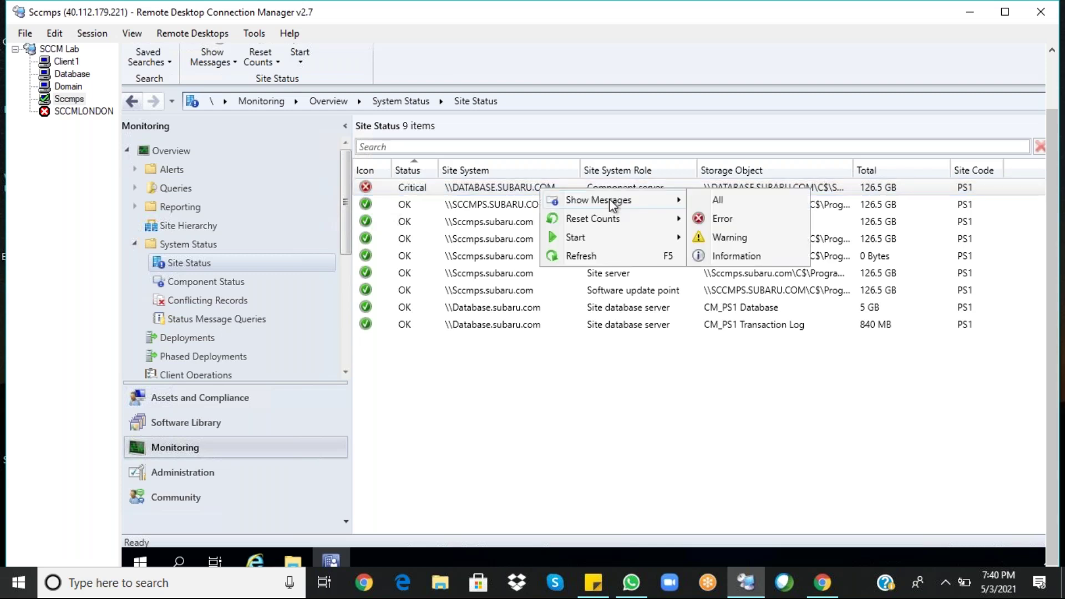
pyautogui.click(734, 198)
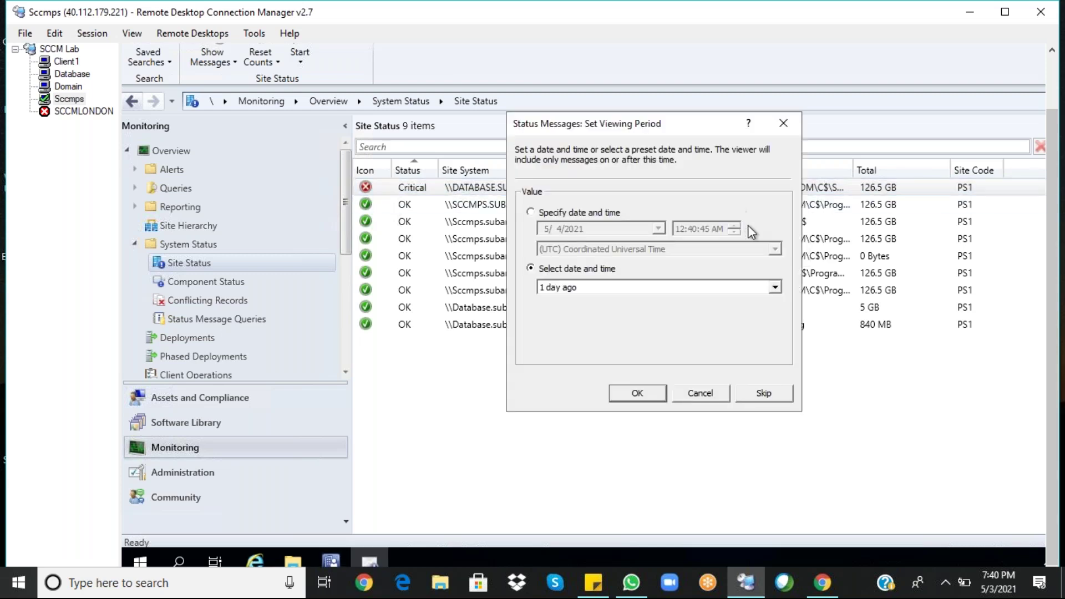
pyautogui.click(780, 288)
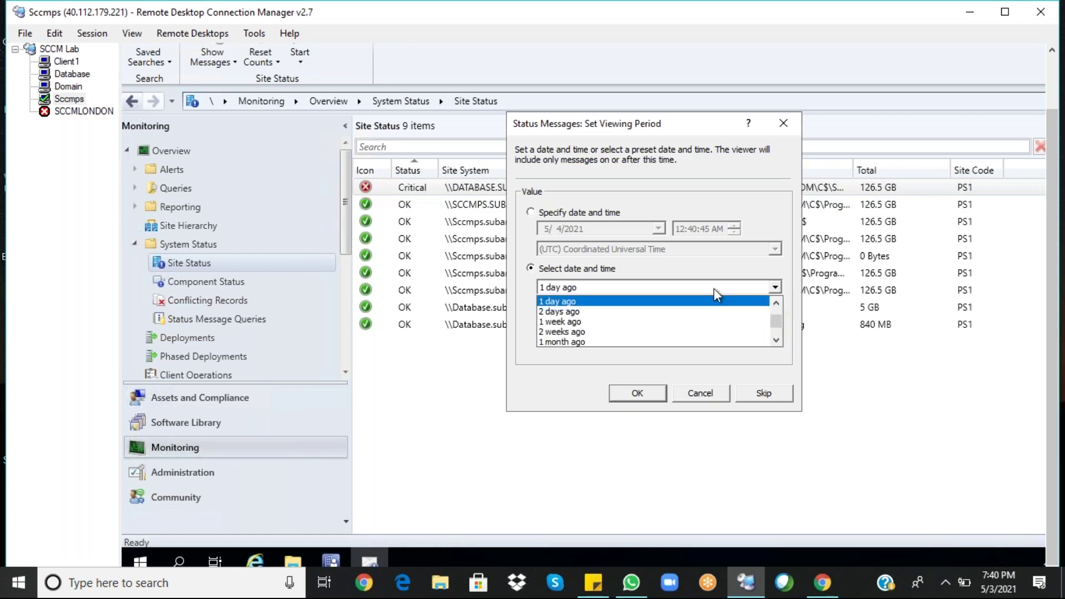
pyautogui.click(561, 322)
pyautogui.click(634, 399)
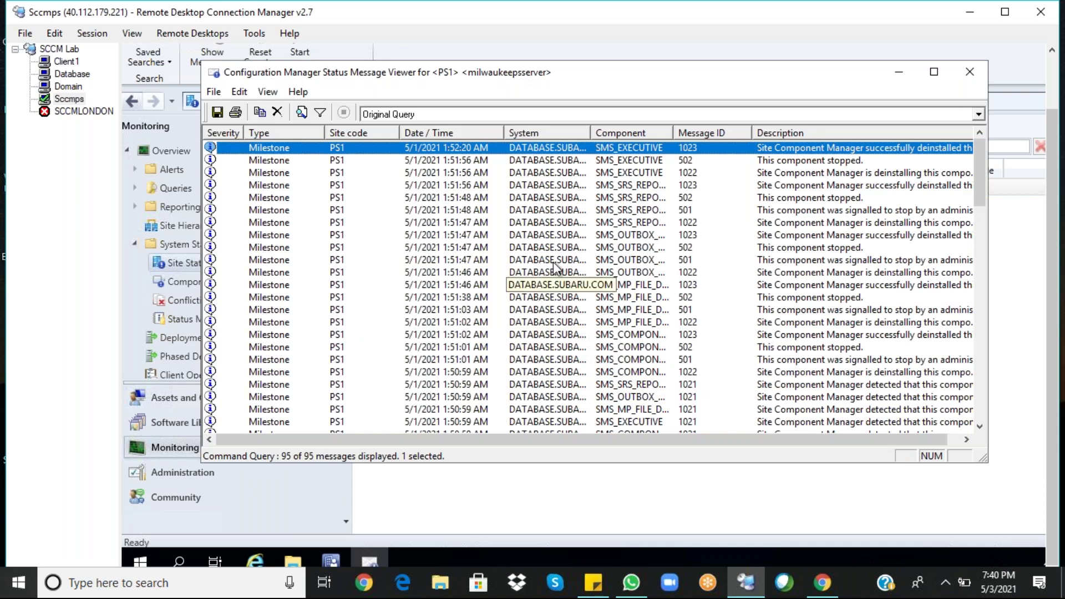
pyautogui.scroll(-7, 782, 248)
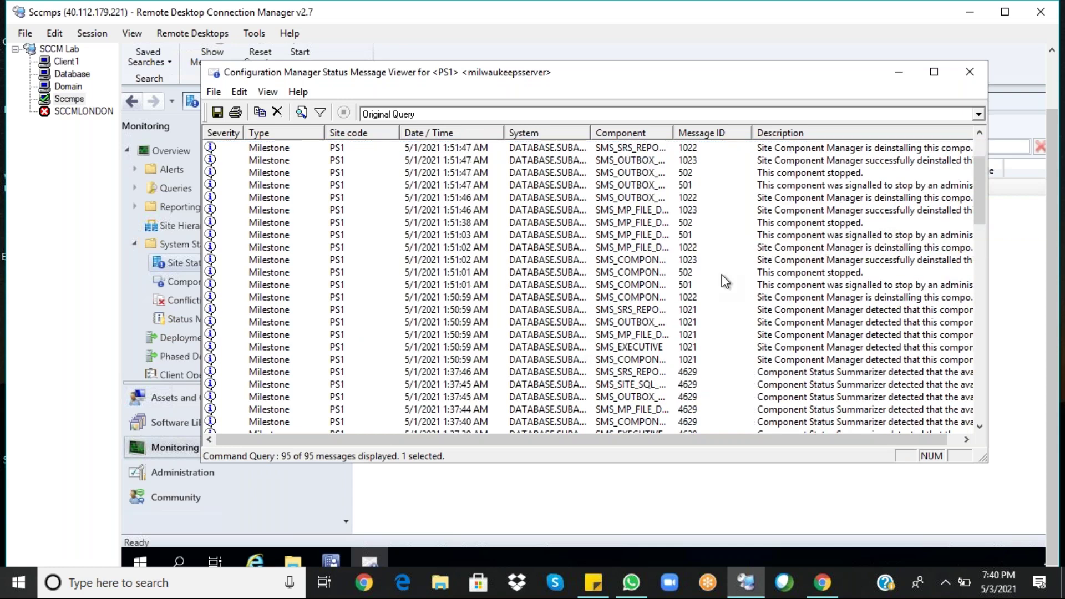
pyautogui.scroll(-15, 408, 349)
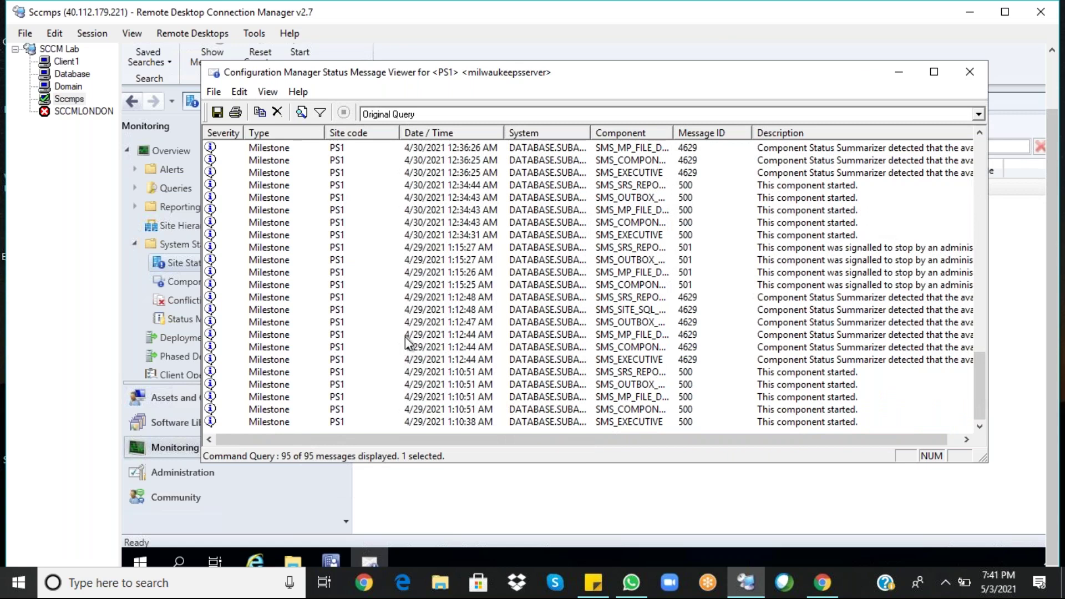
pyautogui.scroll(20, 411, 338)
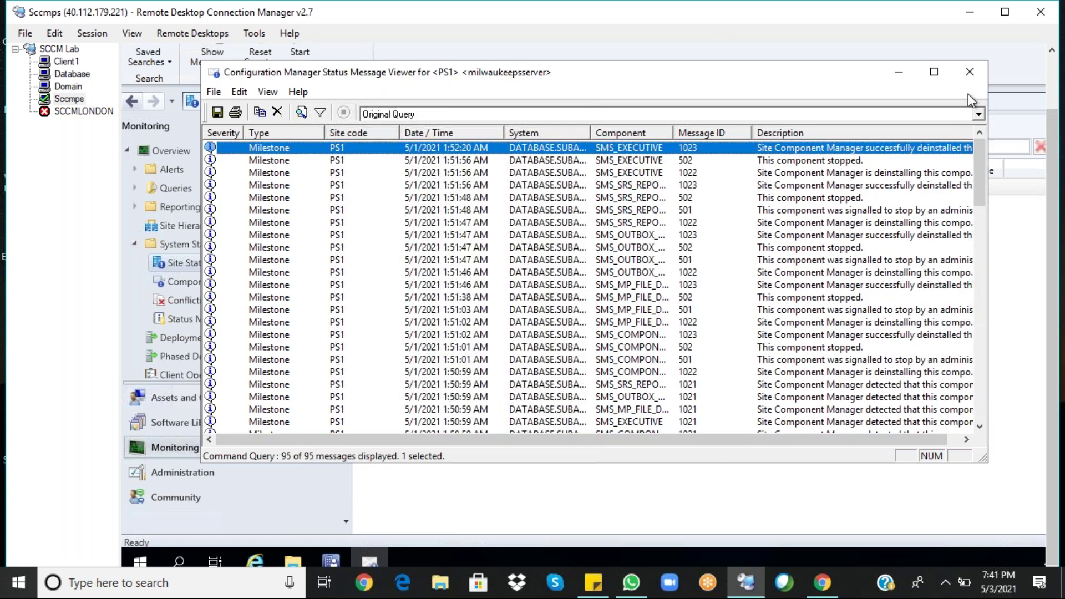
pyautogui.click(970, 72)
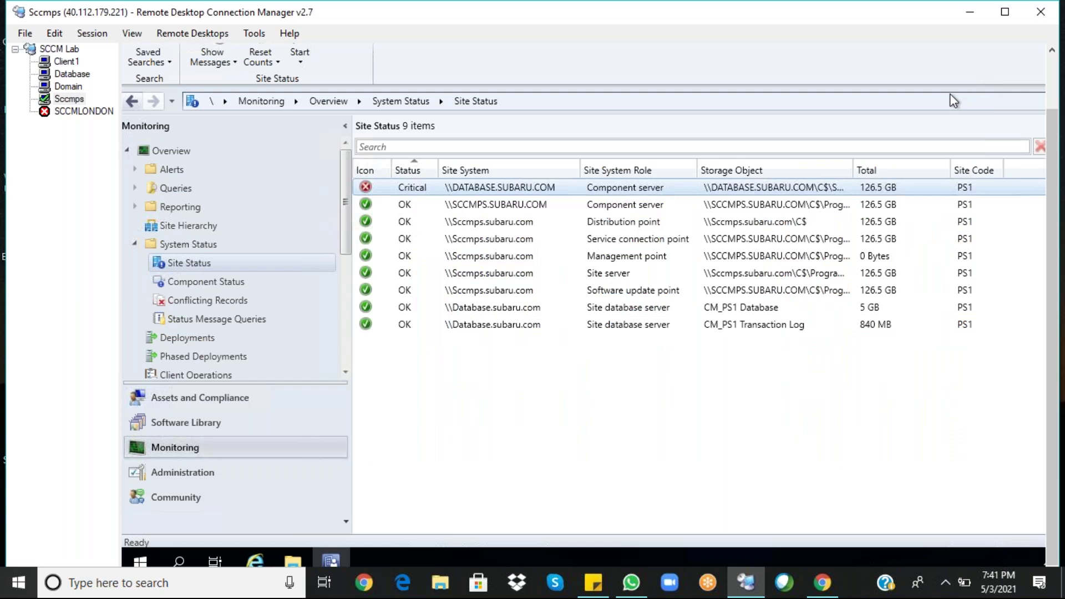
# Reset all message counts for the DATABASE.SUBARU.COM component server three times
pyautogui.rightClick(507, 188)
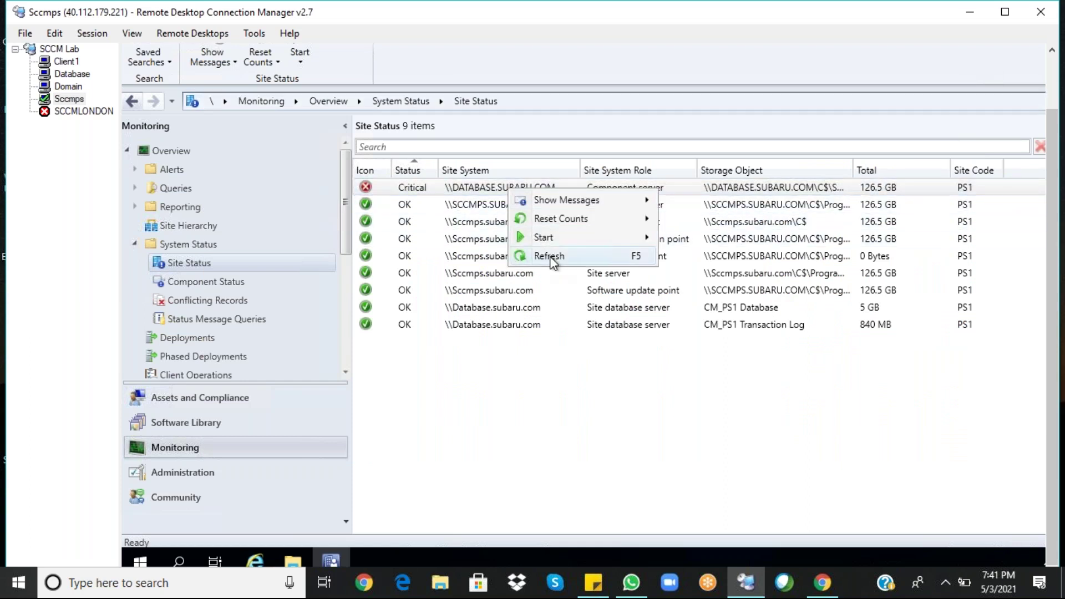
pyautogui.moveTo(644, 219)
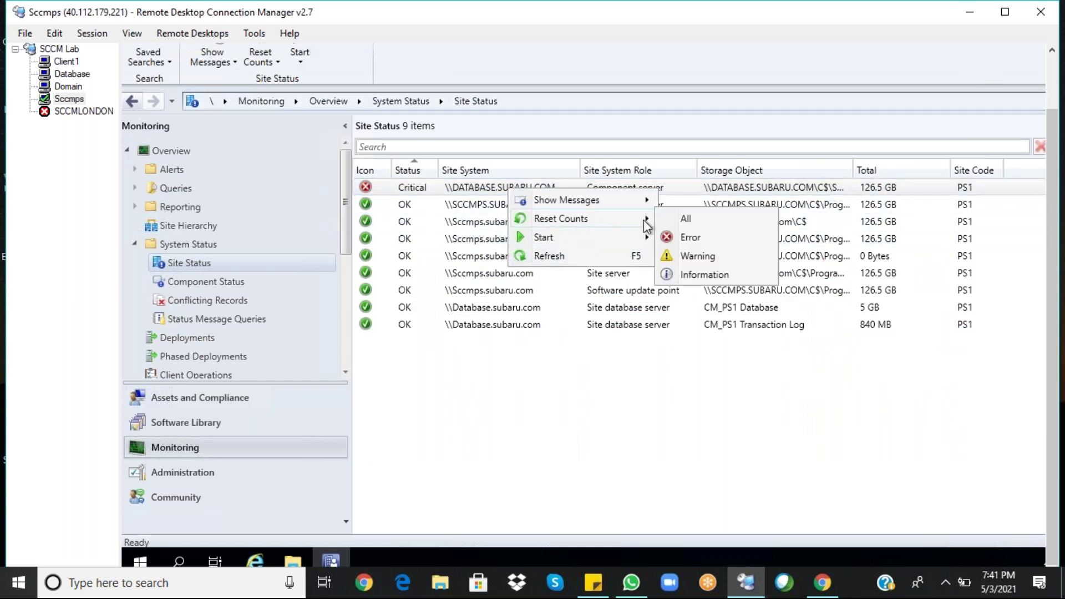
pyautogui.click(708, 222)
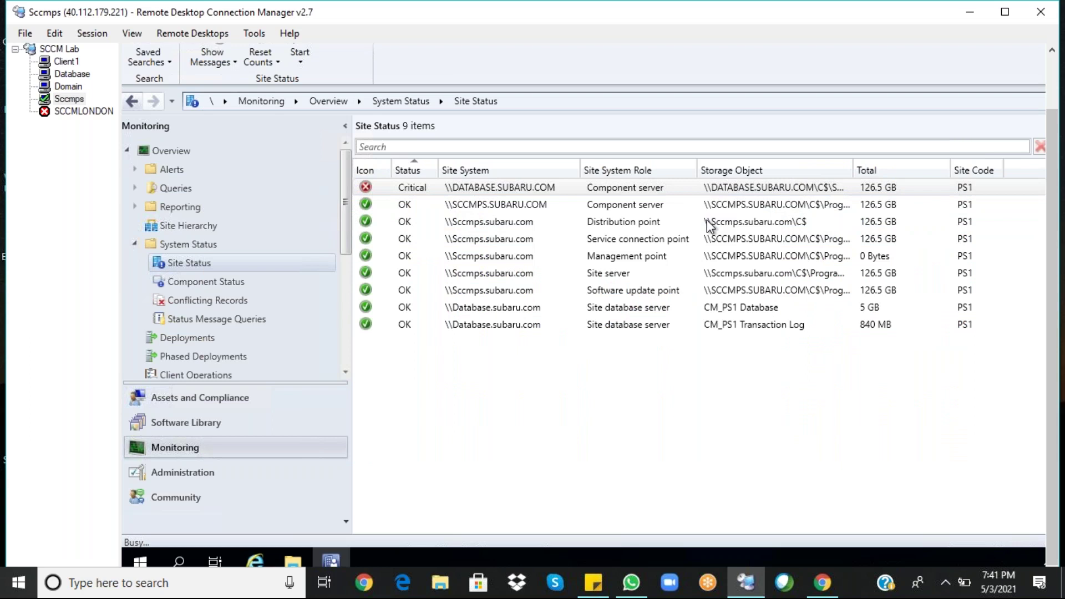
pyautogui.rightClick(527, 188)
pyautogui.moveTo(615, 222)
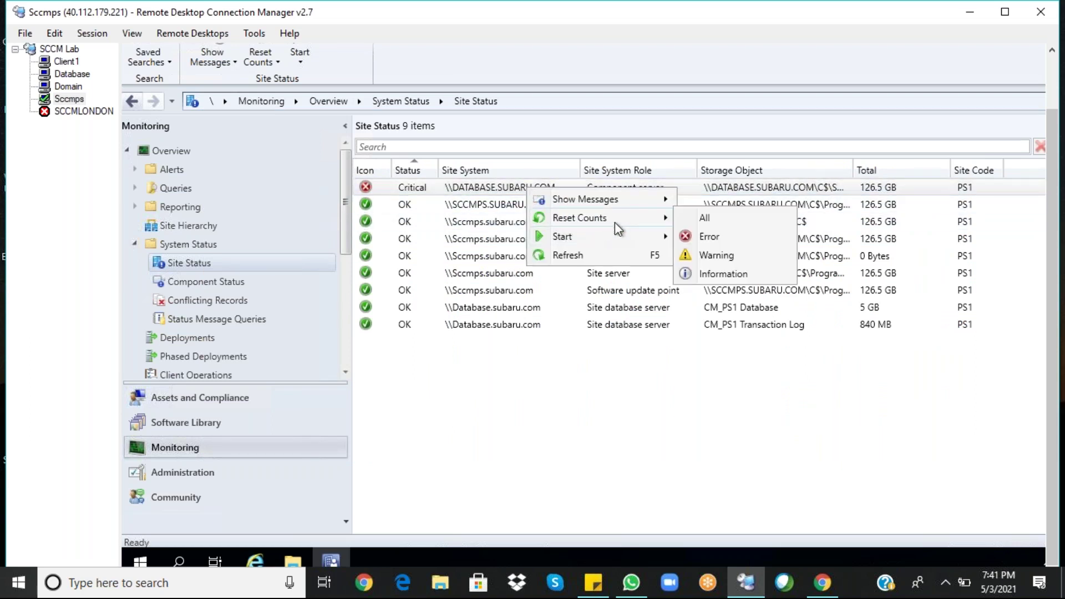
pyautogui.click(702, 219)
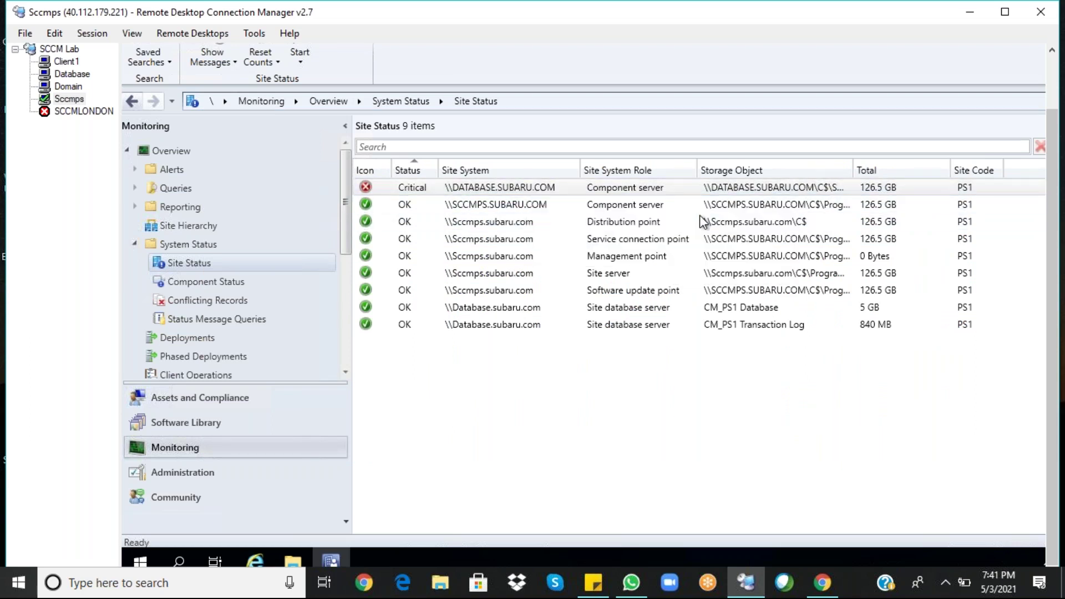
pyautogui.rightClick(495, 188)
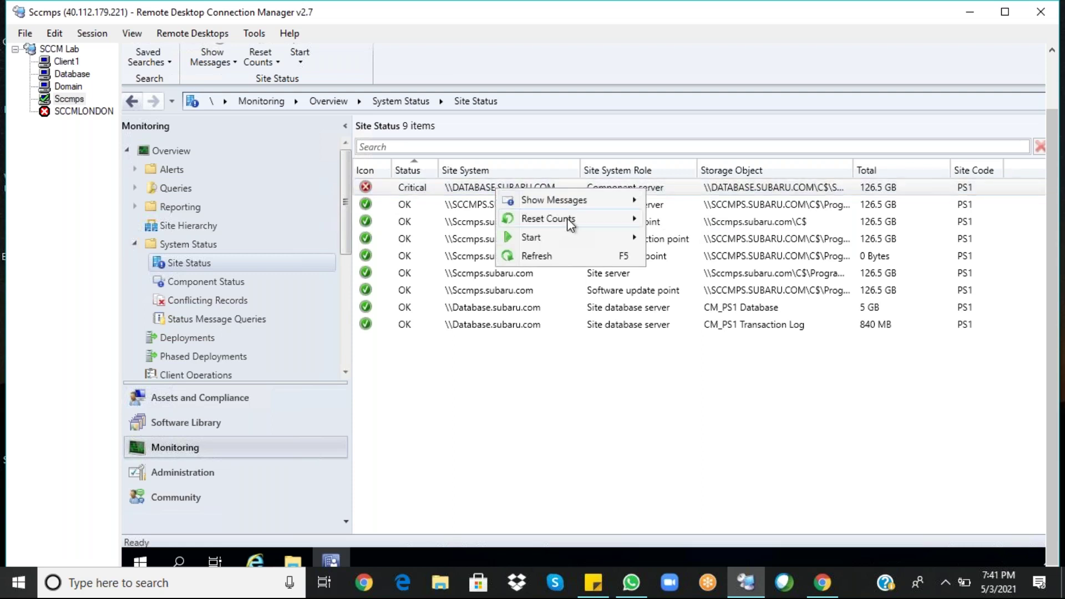
pyautogui.moveTo(576, 219)
pyautogui.click(684, 214)
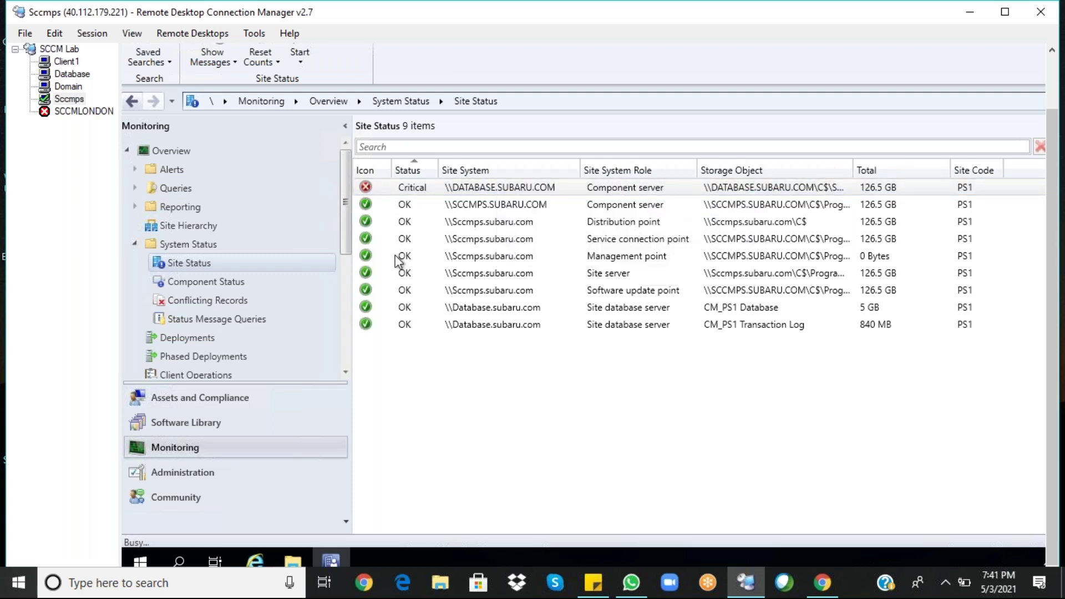
# Open Component Status under System Status and show the Sccmps remote session in full screen
pyautogui.click(212, 283)
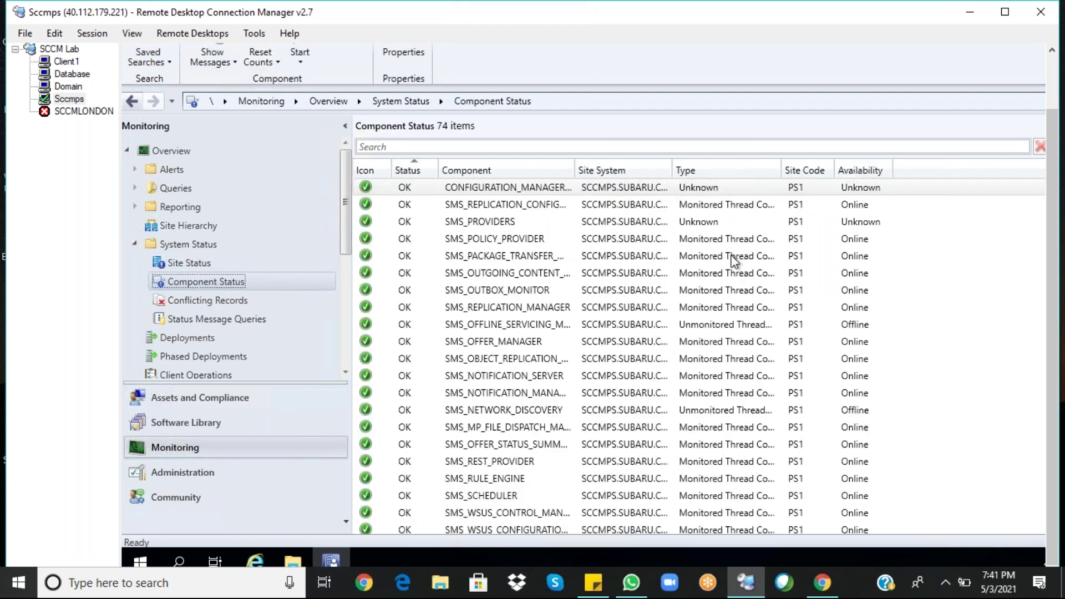
pyautogui.rightClick(66, 100)
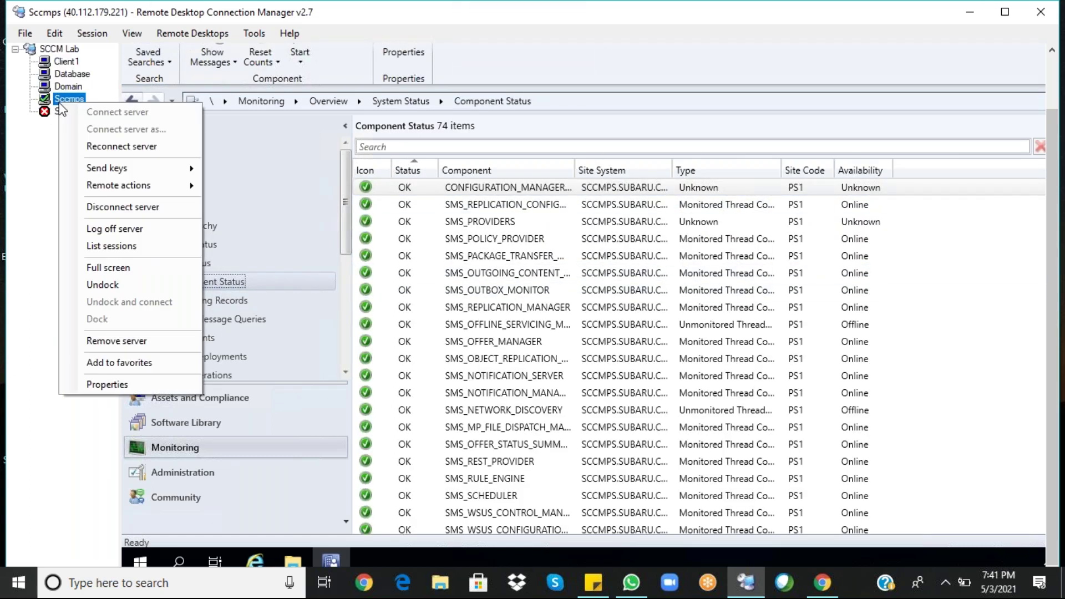
pyautogui.click(108, 268)
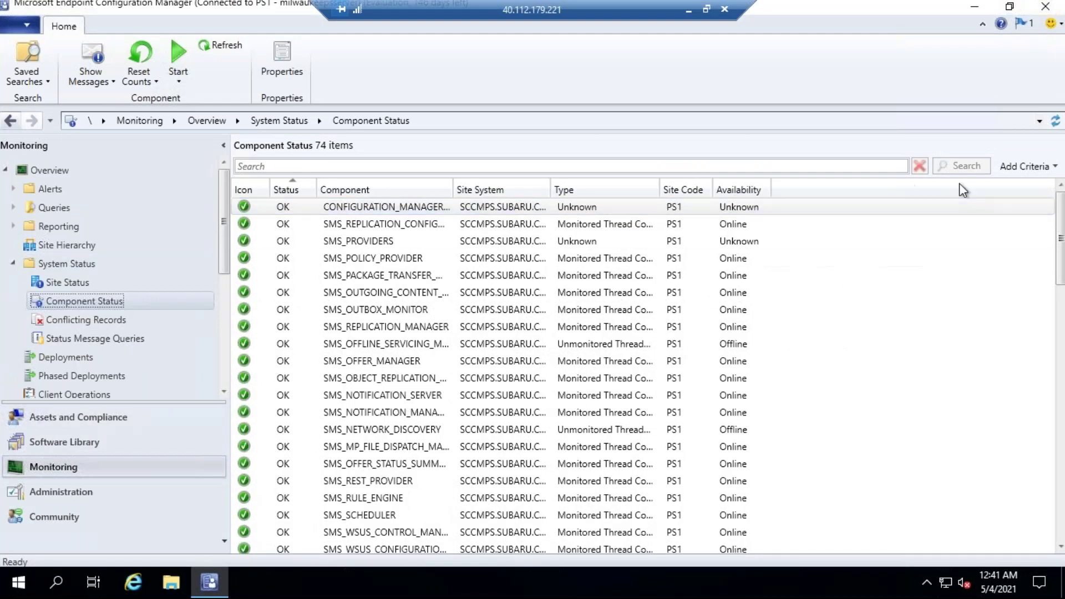
# Filter the component status list by status Critical or Warning and run the search
pyautogui.click(1030, 168)
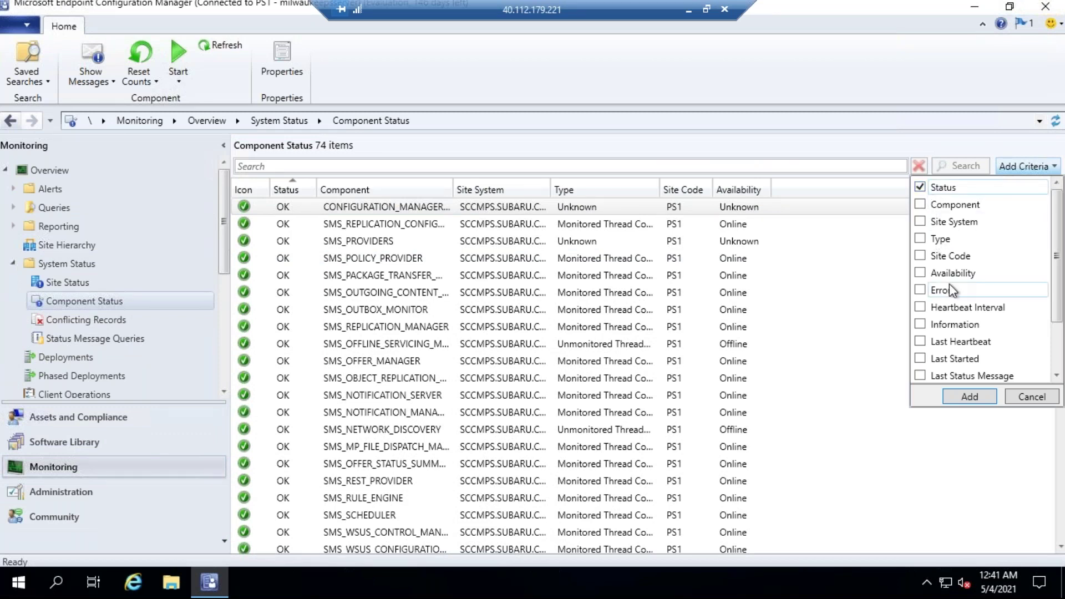
pyautogui.click(971, 397)
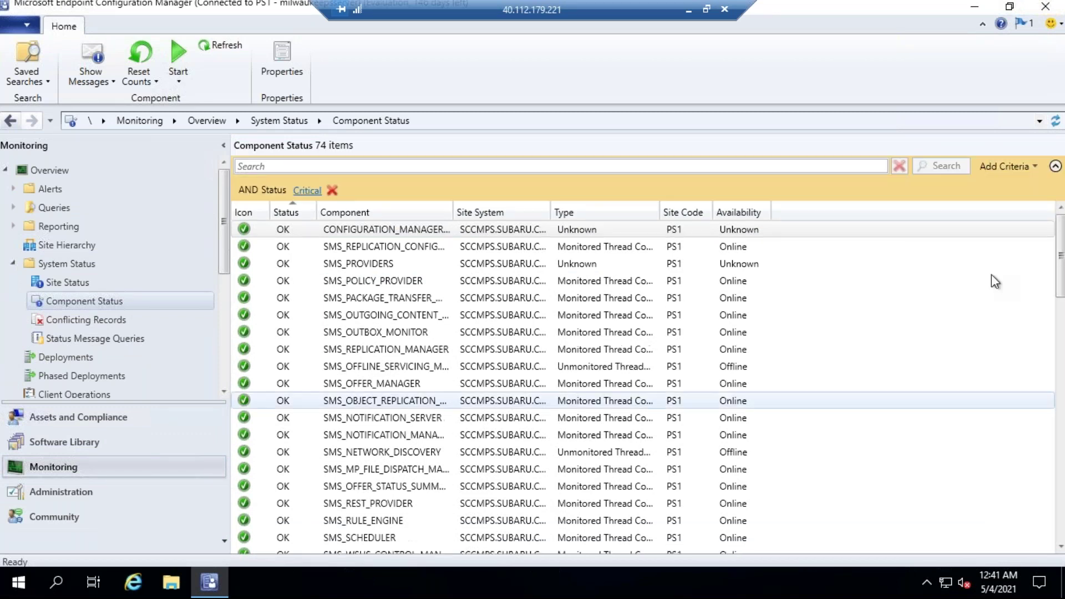
pyautogui.click(1023, 166)
pyautogui.click(921, 187)
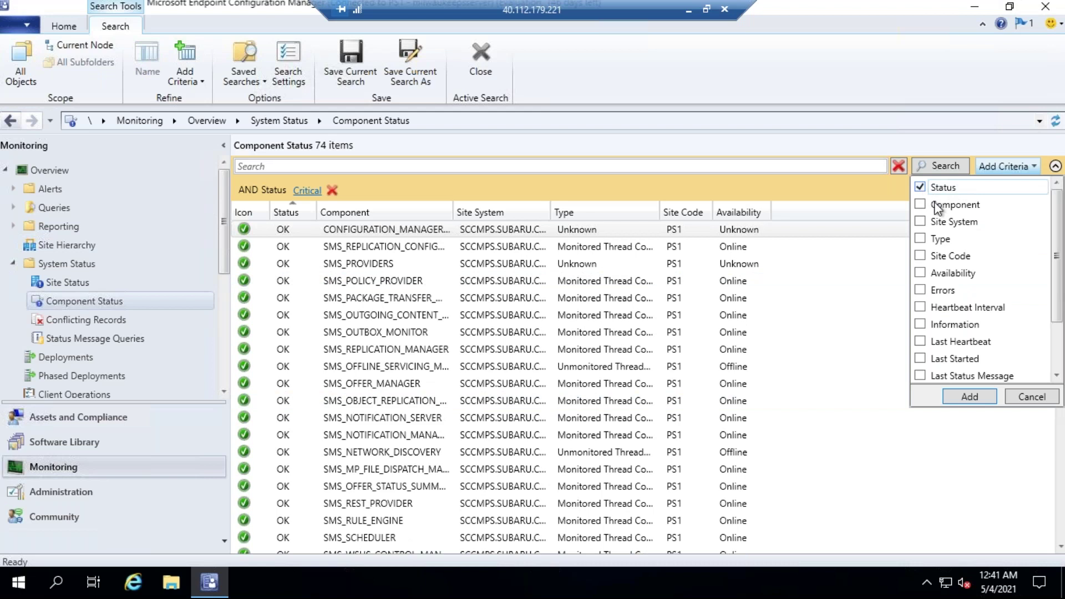
pyautogui.click(970, 398)
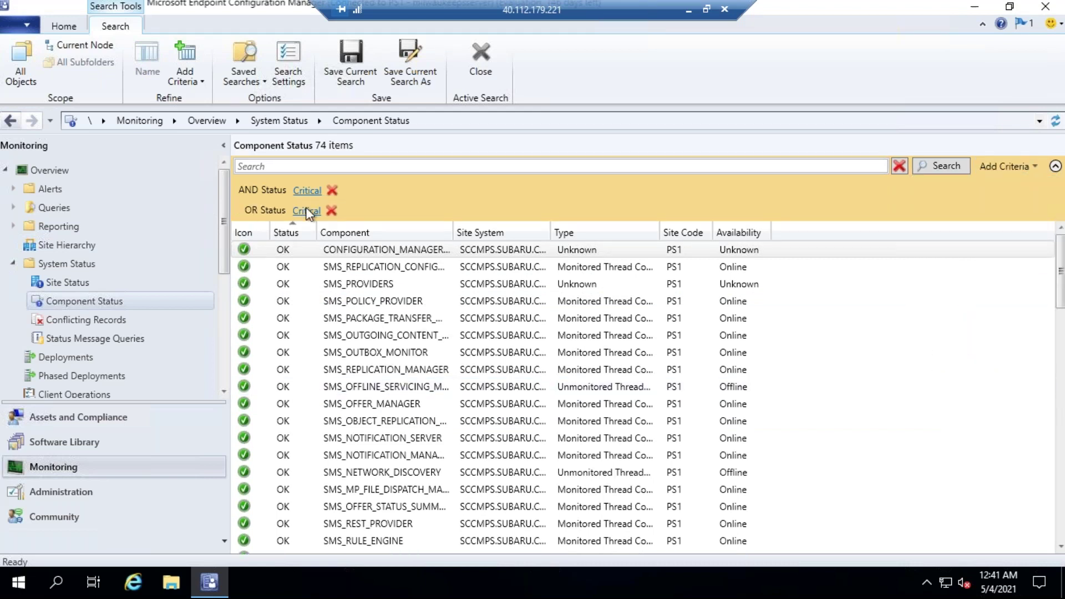
pyautogui.click(308, 210)
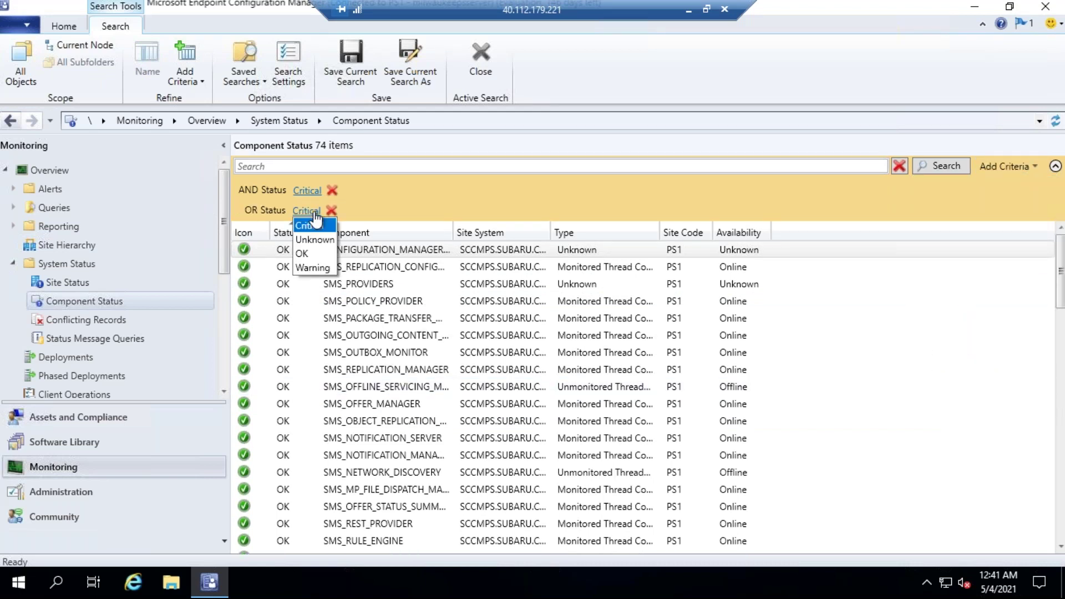
pyautogui.click(312, 269)
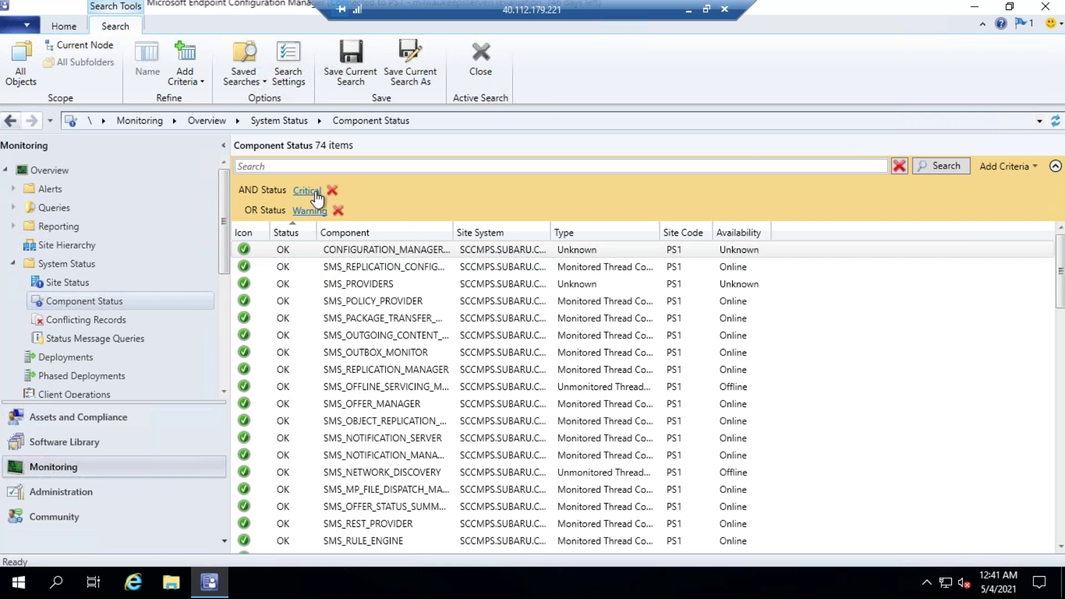
pyautogui.click(927, 165)
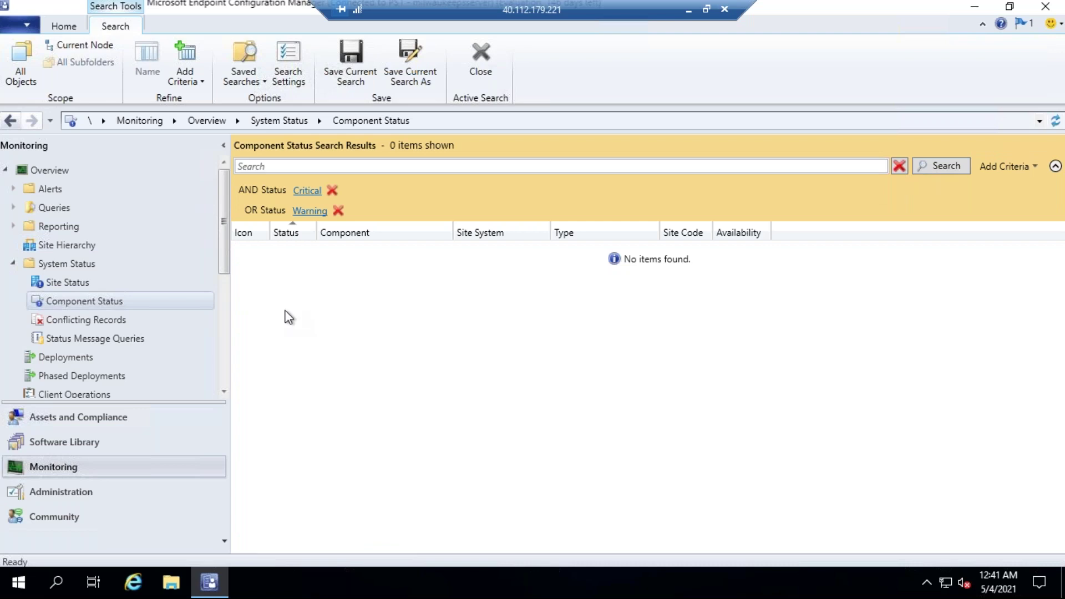
# Reload the unfiltered Component Status list, look through it to the end, and search it for "control"
pyautogui.click(56, 281)
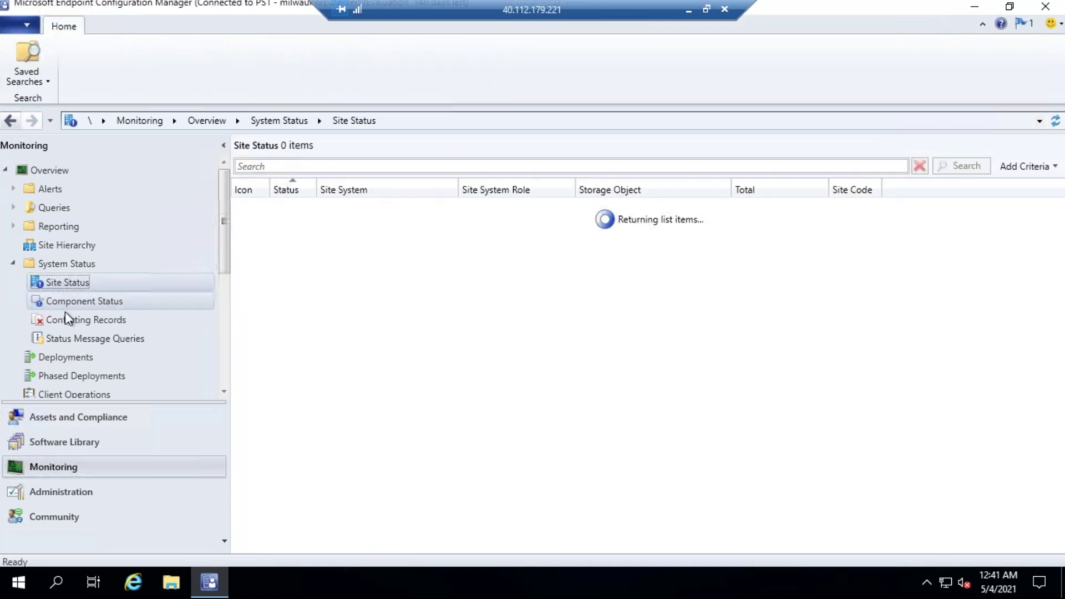
pyautogui.click(71, 303)
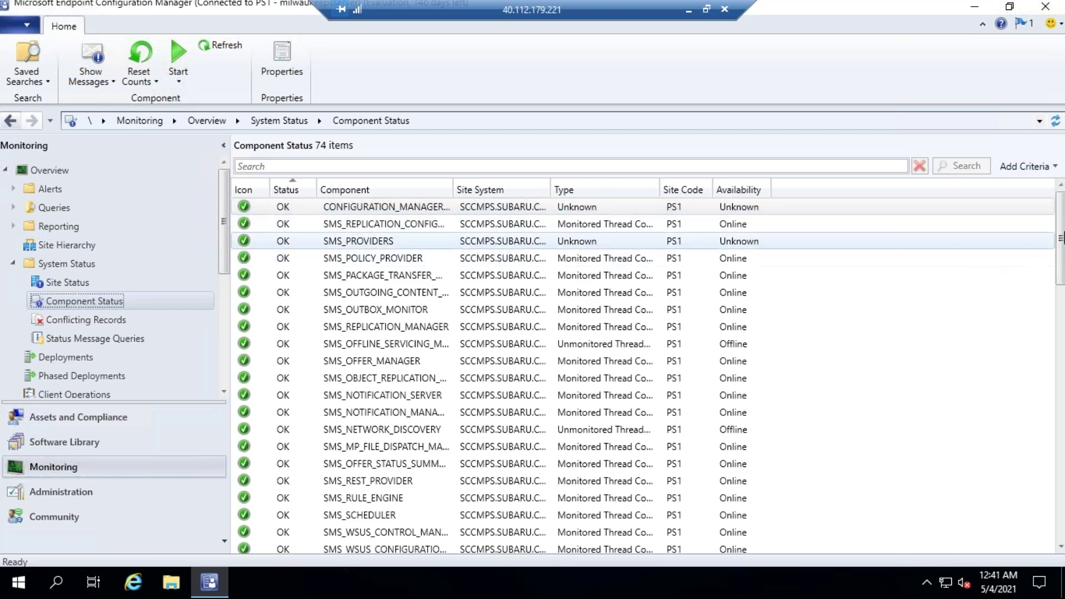
pyautogui.moveTo(1059, 219); pyautogui.dragTo(1053, 536)
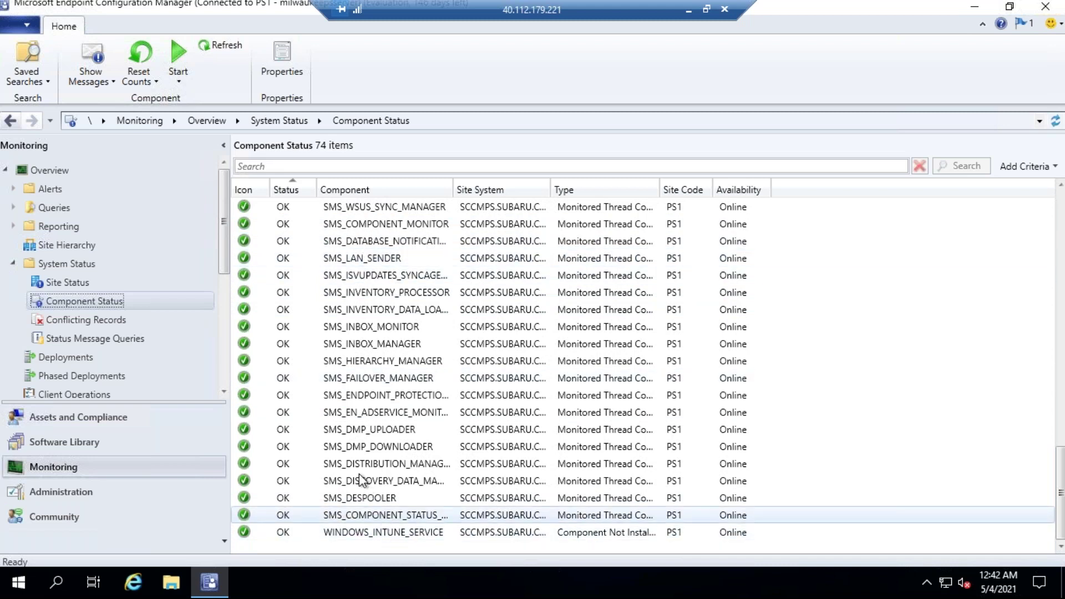
pyautogui.click(389, 164)
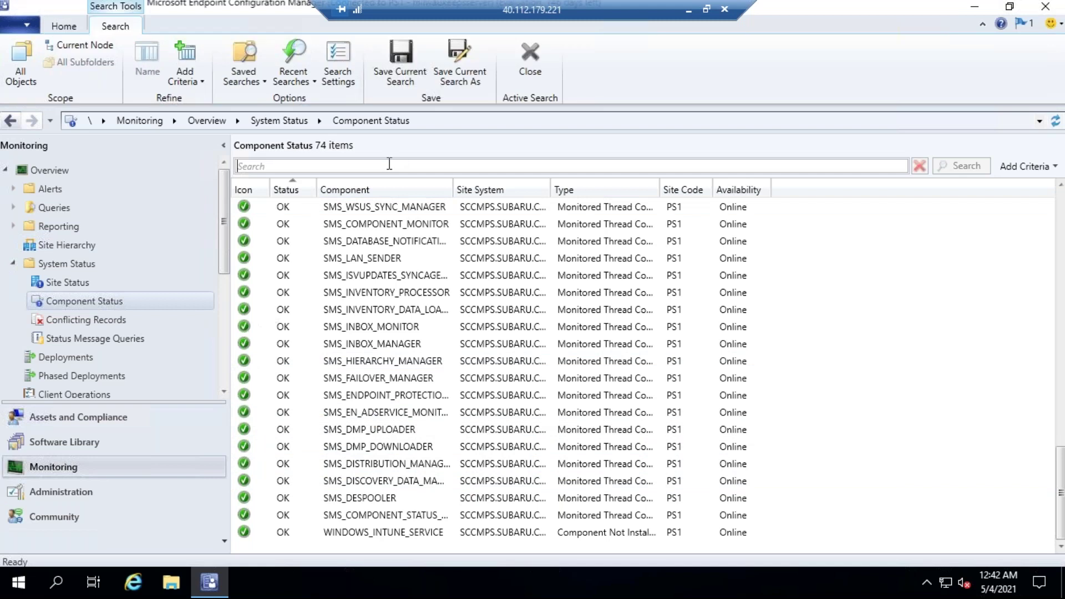
pyautogui.write('contro')
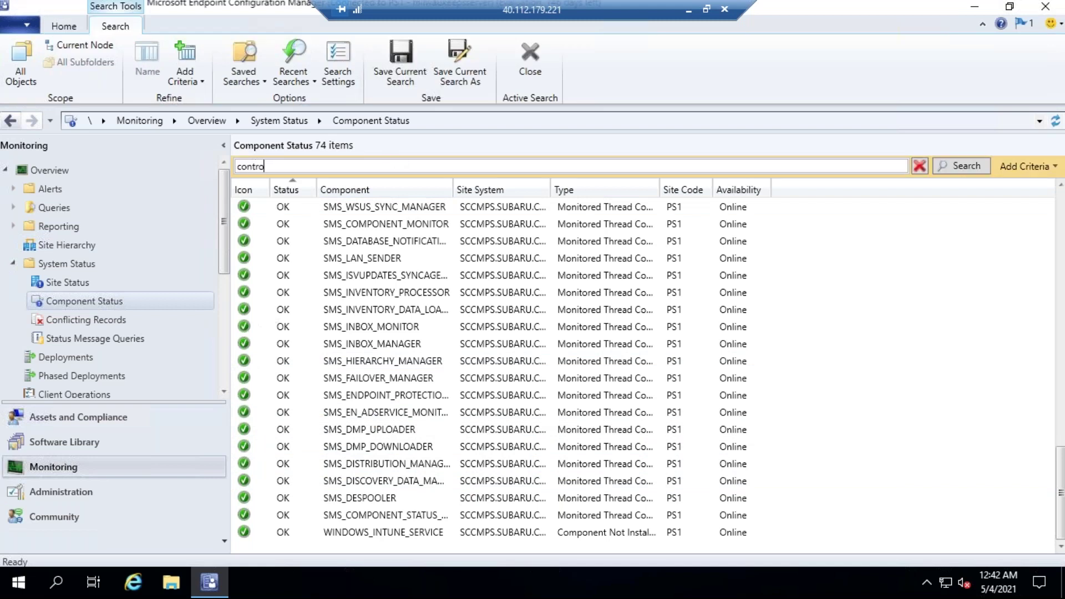
pyautogui.press('Return')
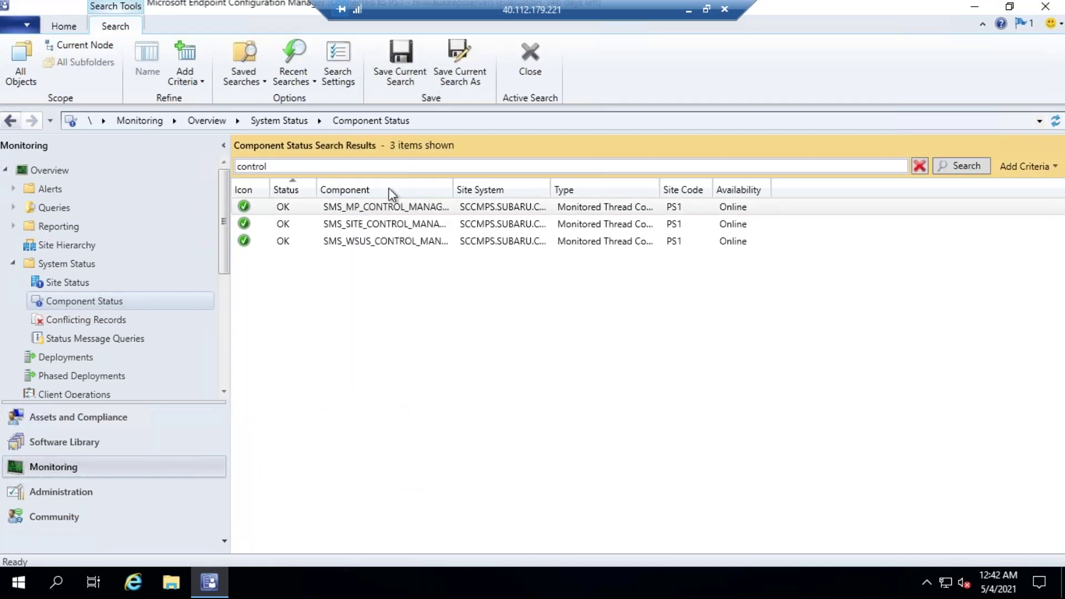
# Show all status messages for the SMS_MP_CONTROL_MANAGER component with the viewing period 1 day ago
pyautogui.click(376, 210)
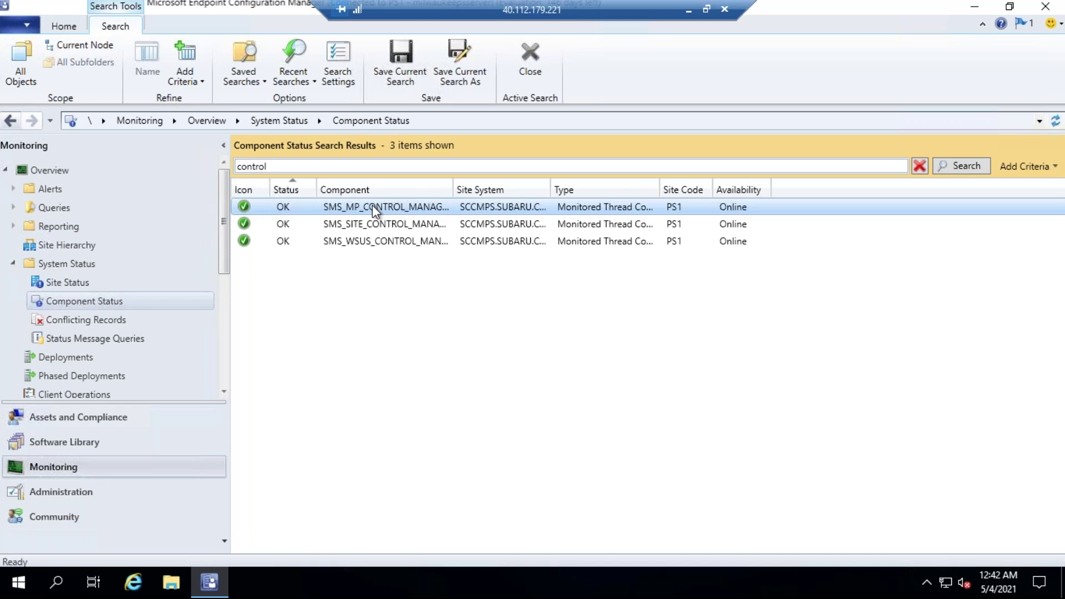
pyautogui.rightClick(372, 205)
pyautogui.moveTo(456, 223)
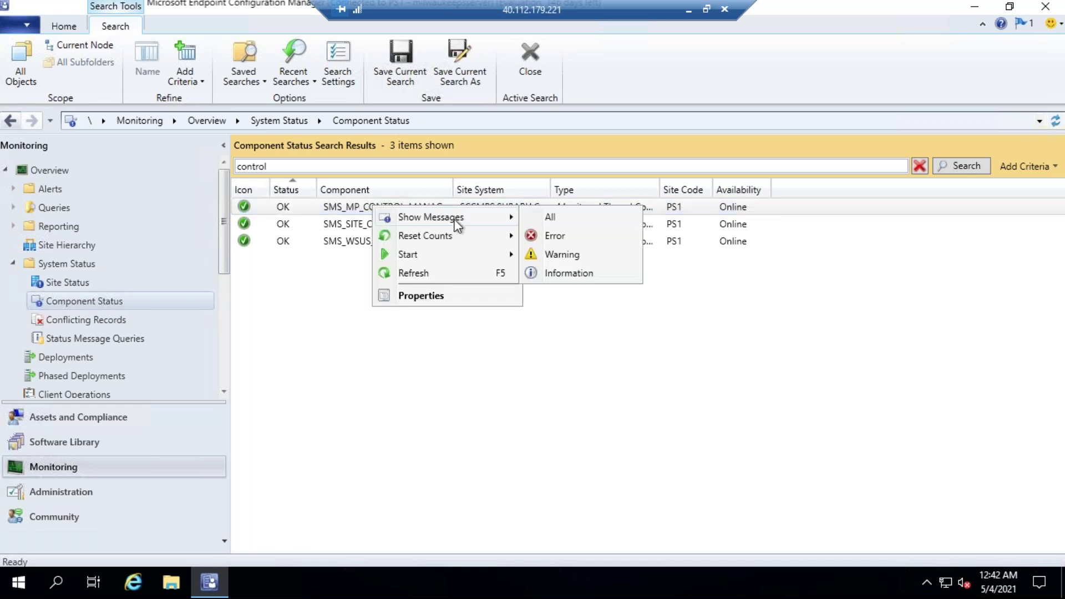
pyautogui.click(565, 216)
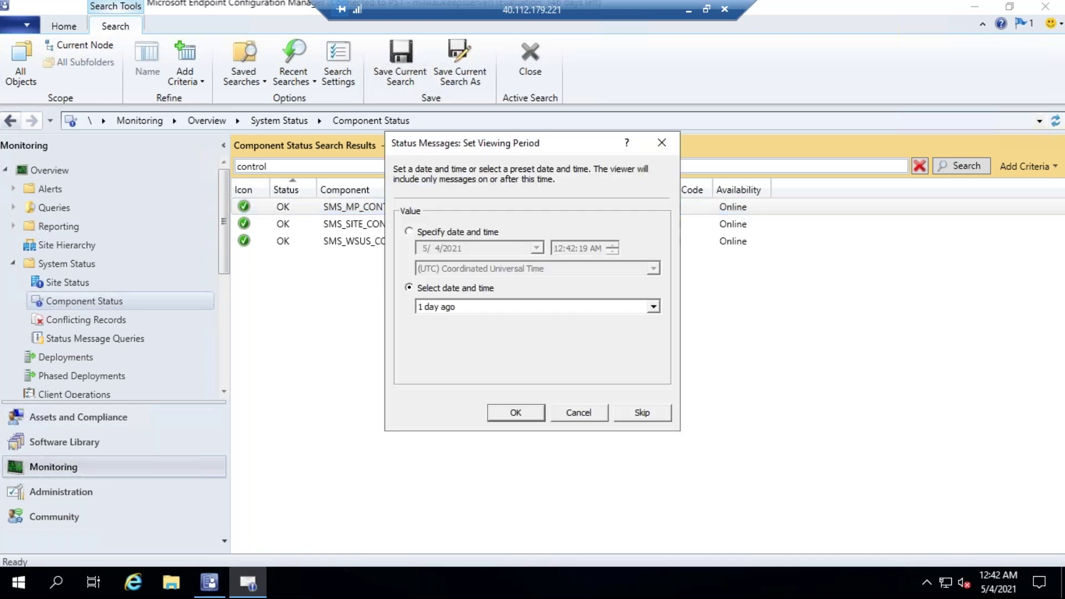
pyautogui.click(516, 413)
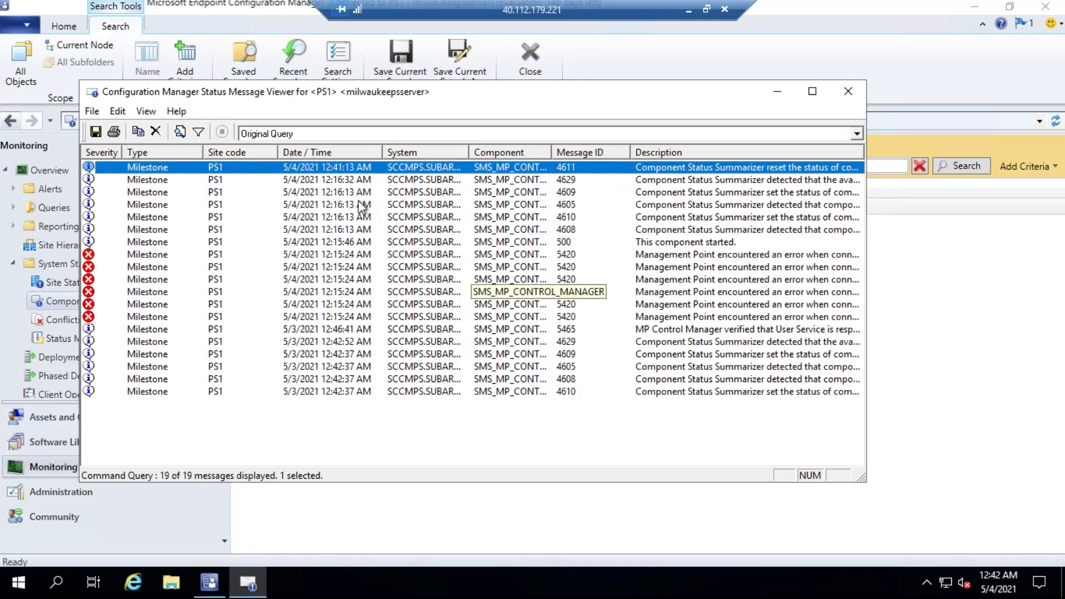
# Examine the management point error messages with ID 5420 and compare their times with the current system time
pyautogui.click(143, 255)
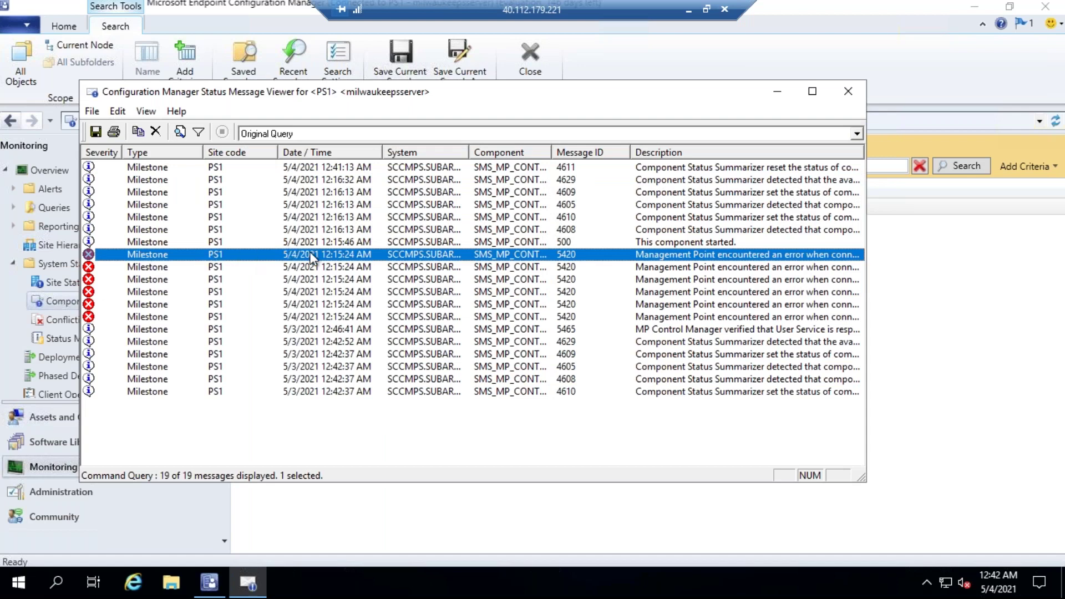
pyautogui.click(317, 269)
pyautogui.click(319, 280)
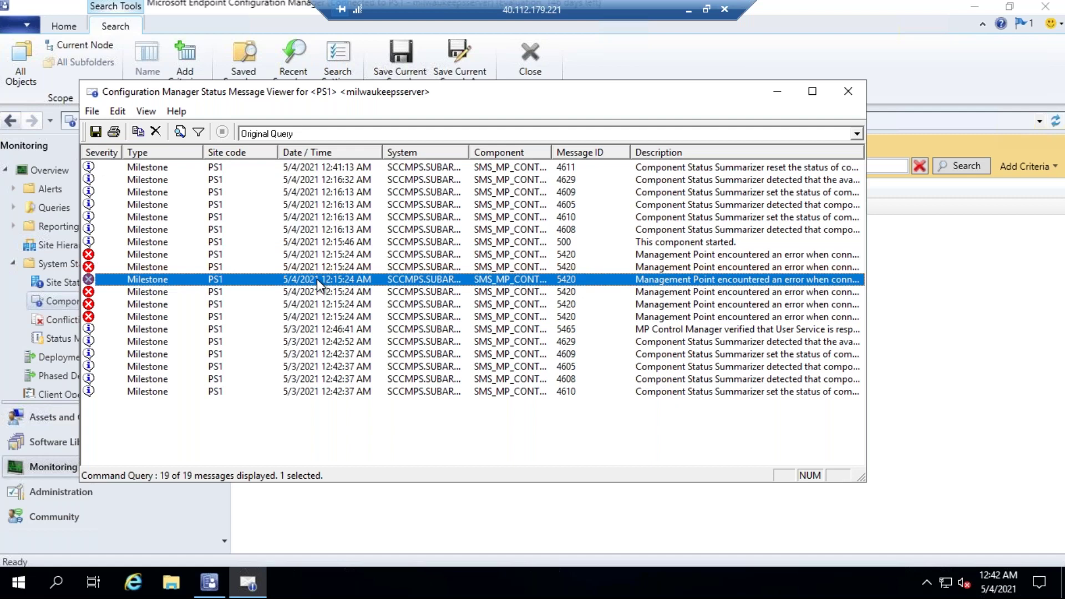
pyautogui.click(317, 291)
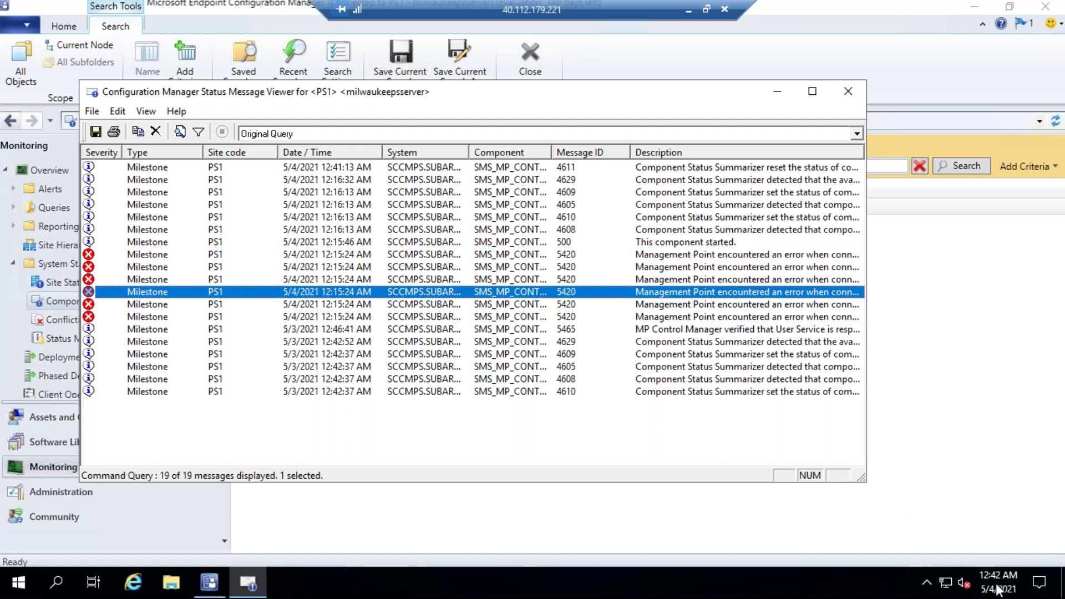
pyautogui.moveTo(1001, 596)
pyautogui.click(281, 307)
pyautogui.click(284, 317)
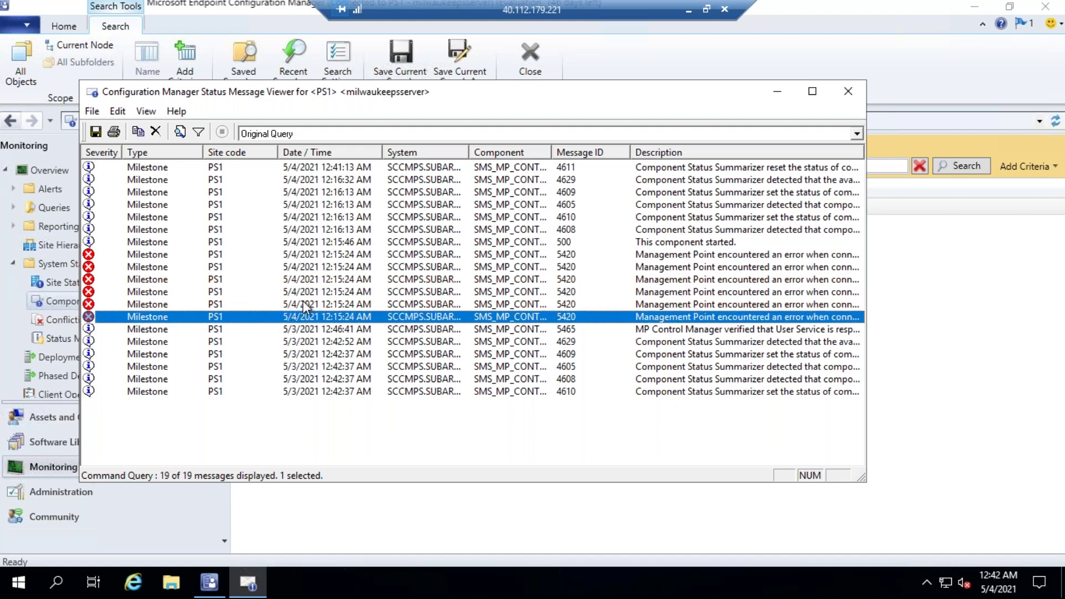
pyautogui.click(325, 295)
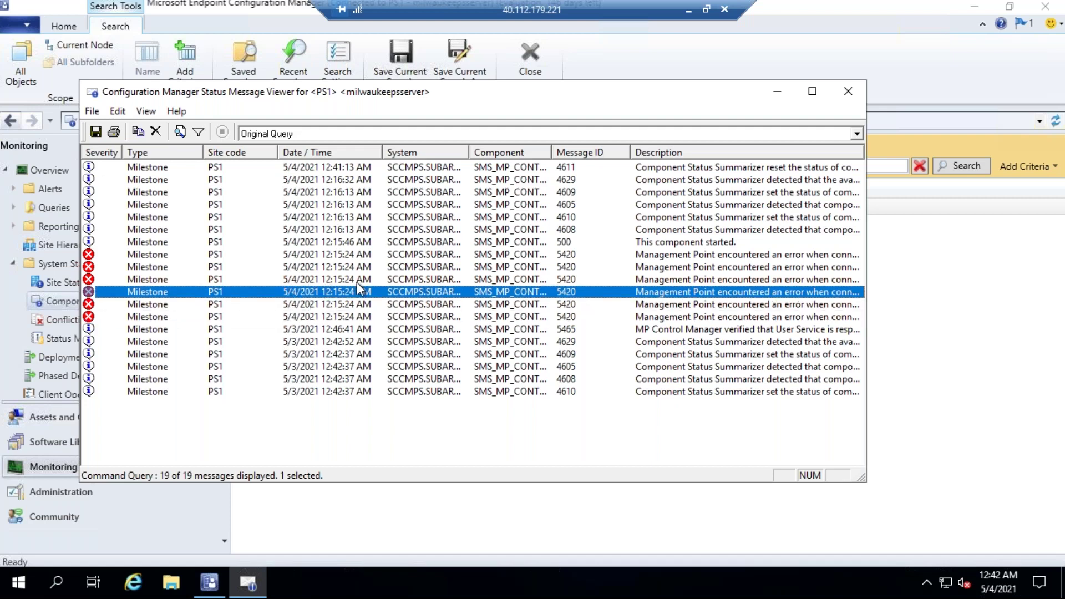
# Check the component start message and the most recent Component Status Summarizer messages, then close the message viewer
pyautogui.moveTo(747, 220)
pyautogui.click(710, 242)
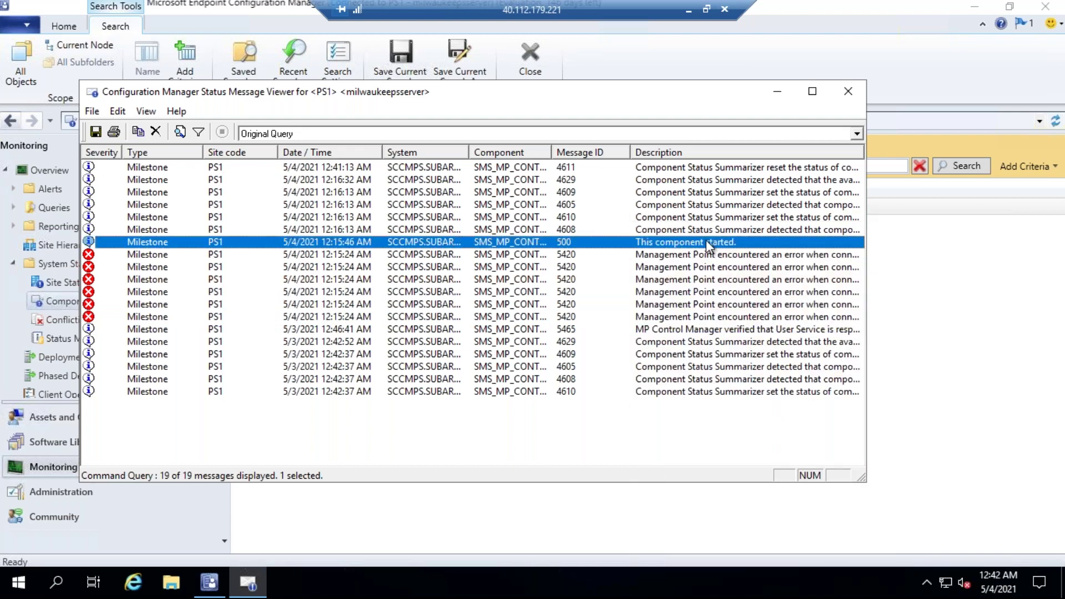
pyautogui.click(674, 167)
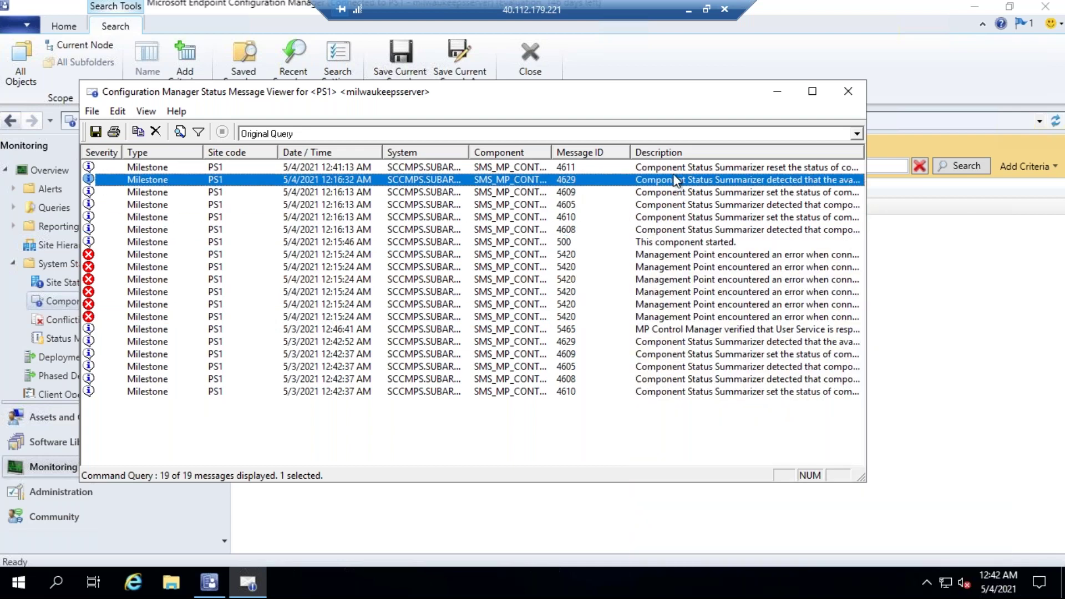
pyautogui.moveTo(674, 172)
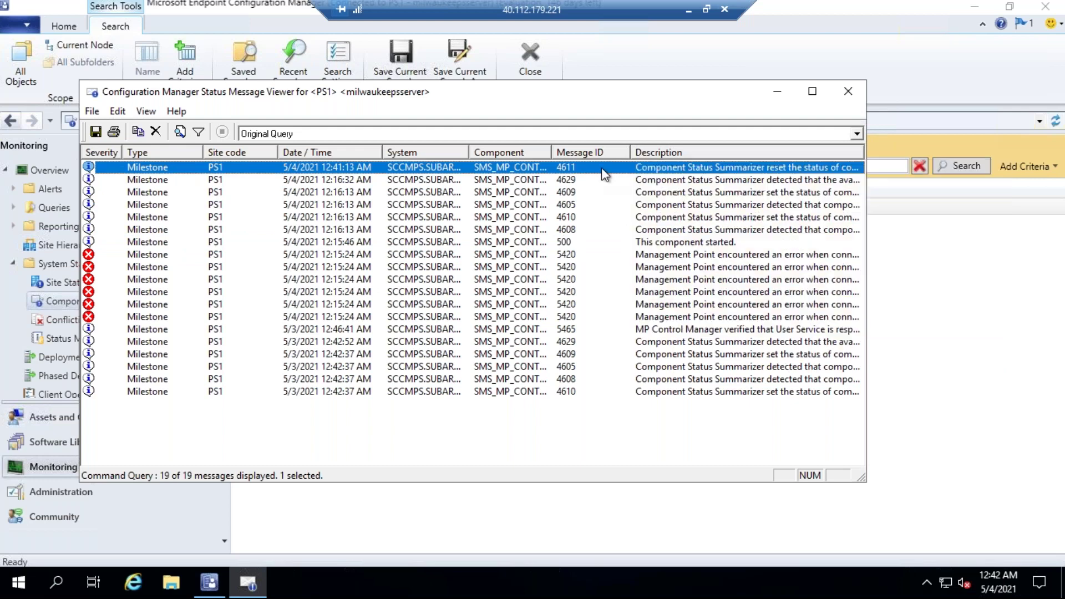
pyautogui.click(266, 205)
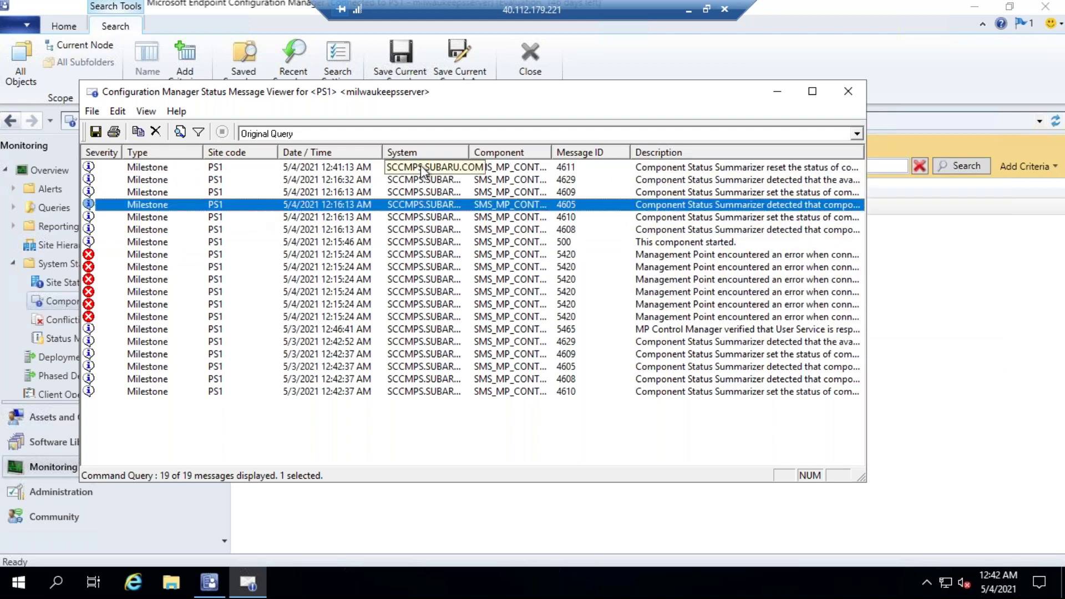
pyautogui.click(849, 92)
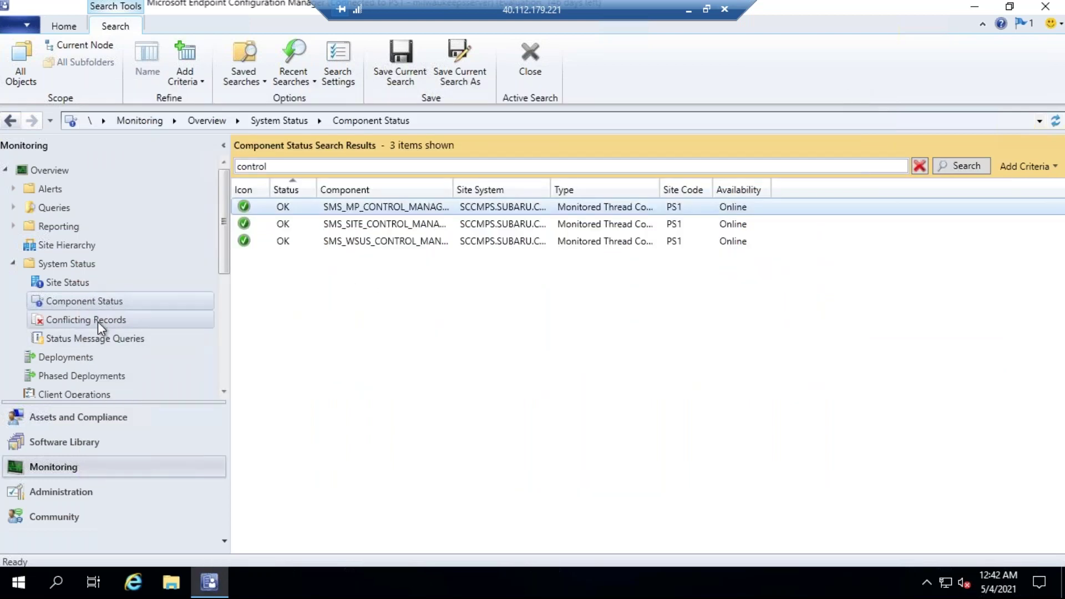
# Return to Site Status and reset all message counts for the DATABASE.SUBARU.COM component server
pyautogui.click(84, 290)
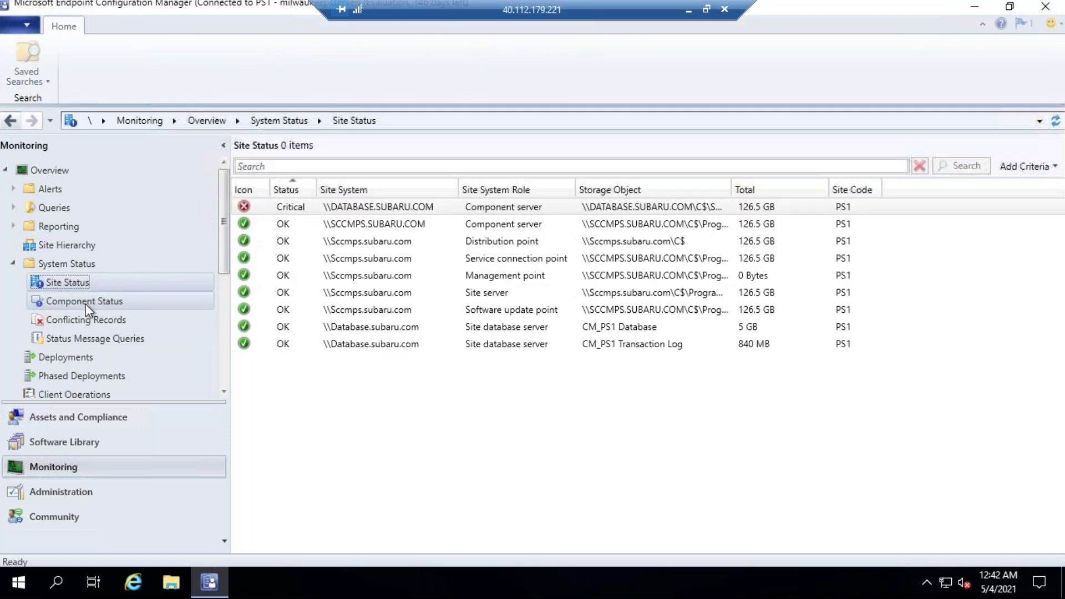
pyautogui.click(86, 301)
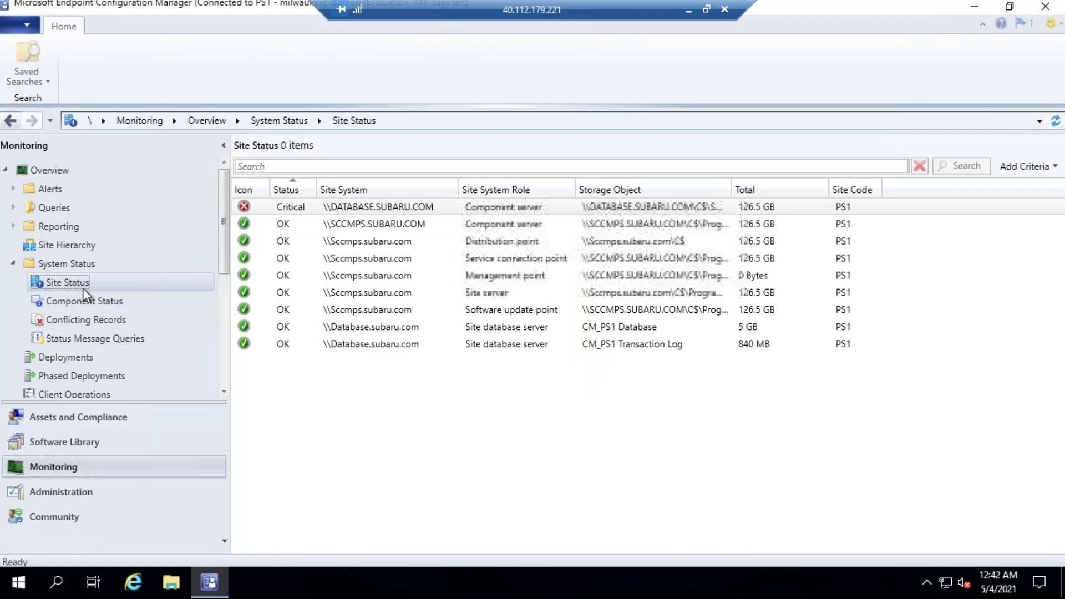
pyautogui.rightClick(483, 203)
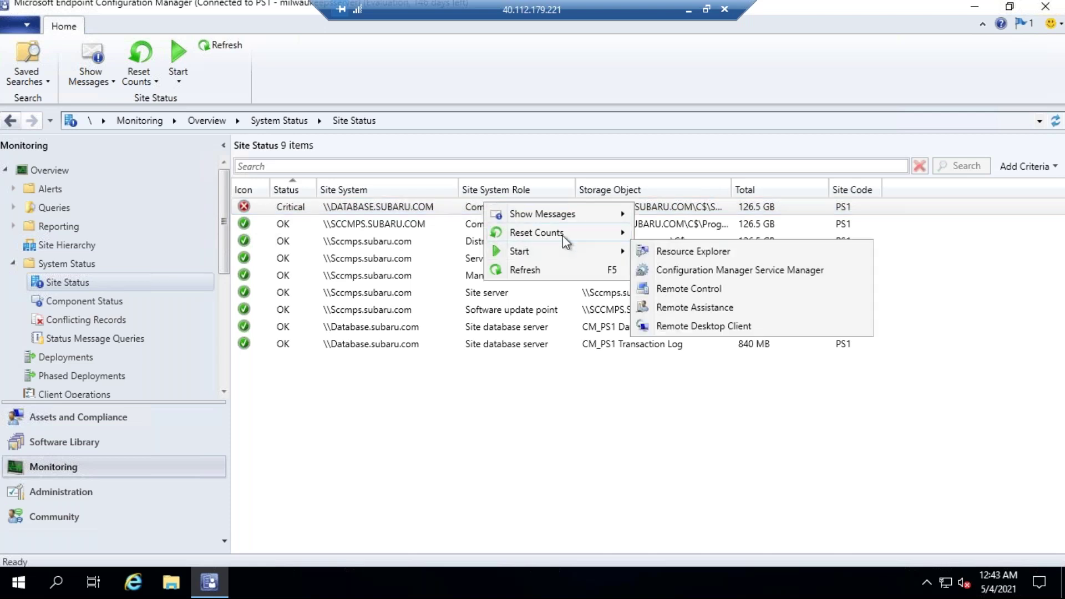
pyautogui.moveTo(562, 234)
pyautogui.click(660, 236)
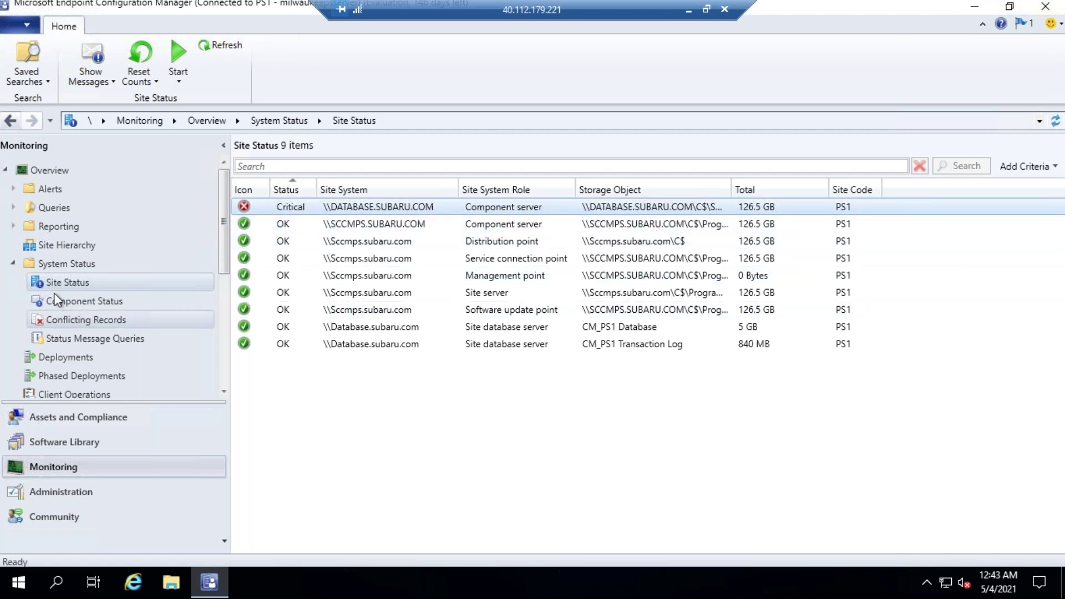
# From Component Status, launch Configuration Manager Service Manager for the first listed component
pyautogui.click(83, 301)
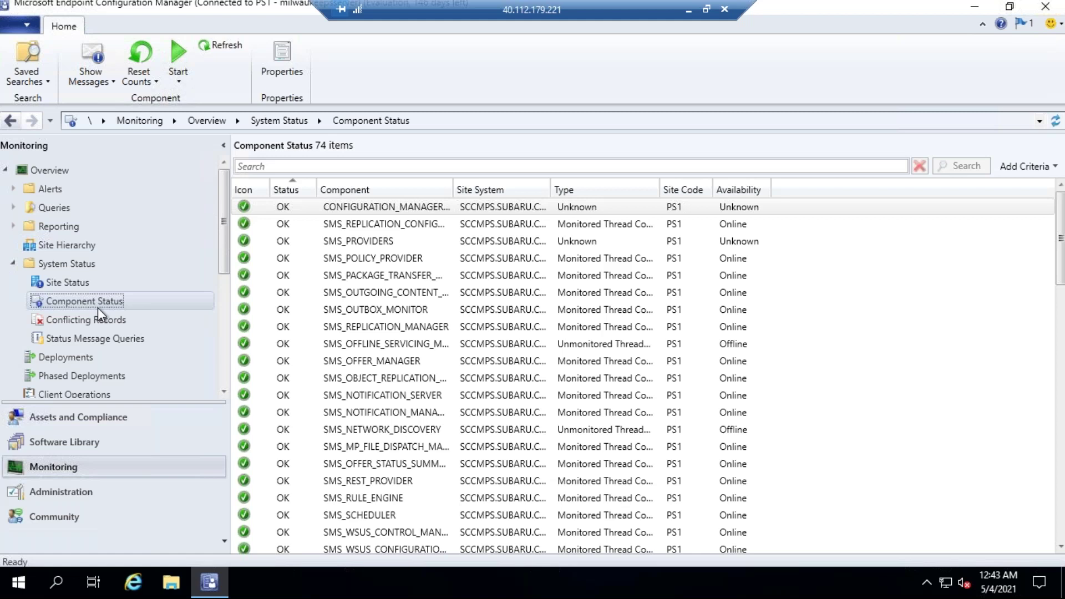
pyautogui.click(371, 210)
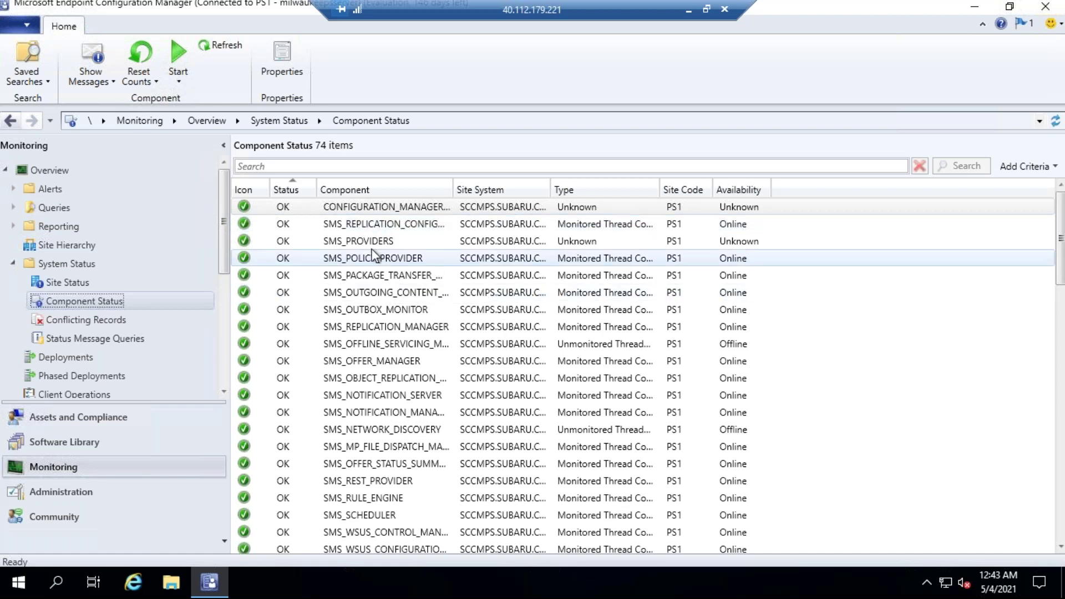
pyautogui.rightClick(359, 210)
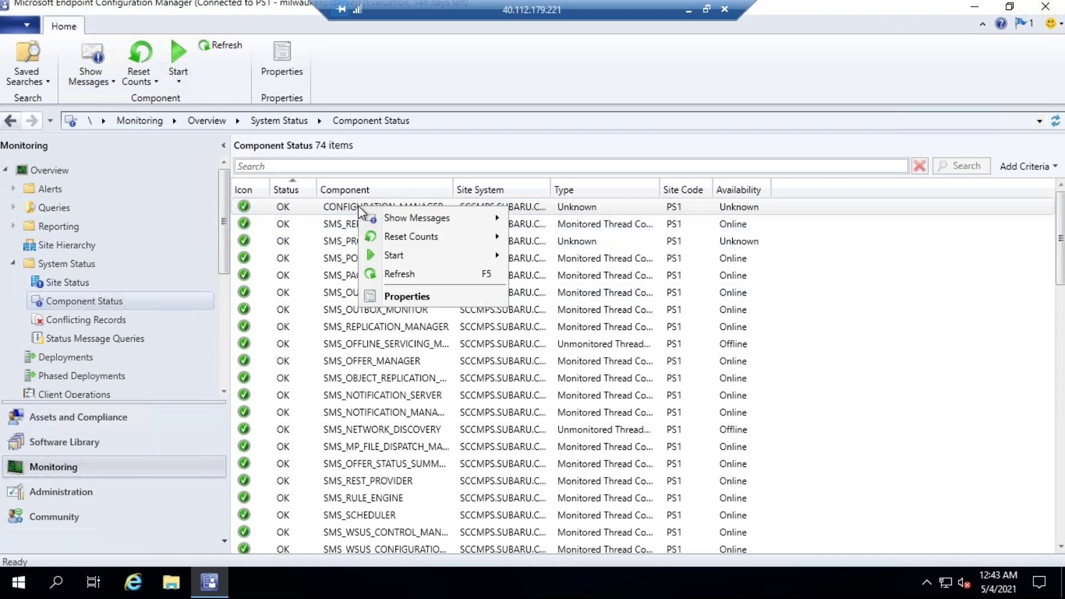
pyautogui.moveTo(424, 256)
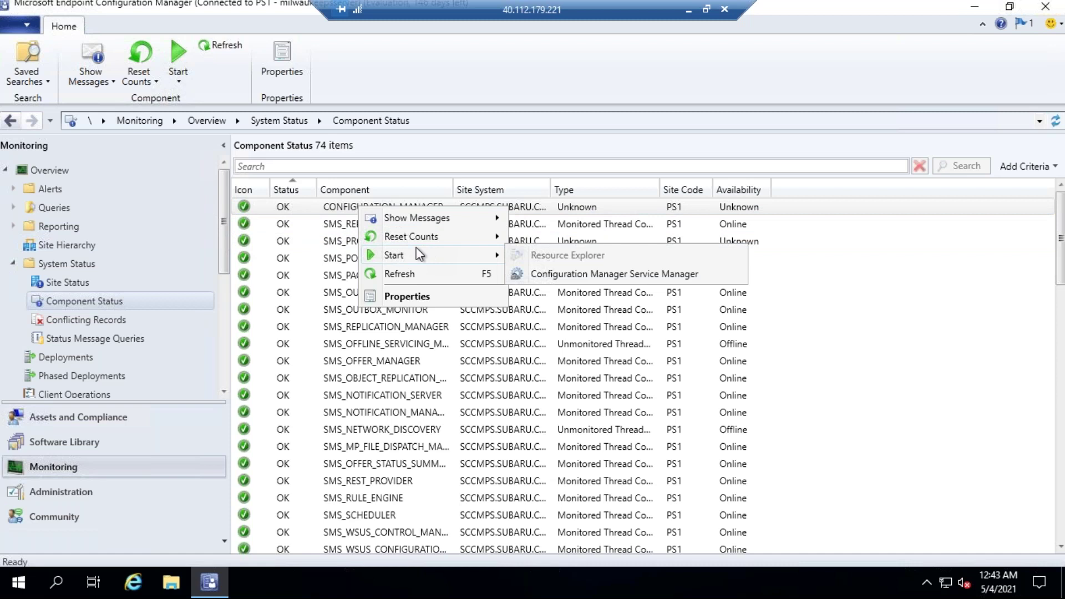
pyautogui.click(577, 274)
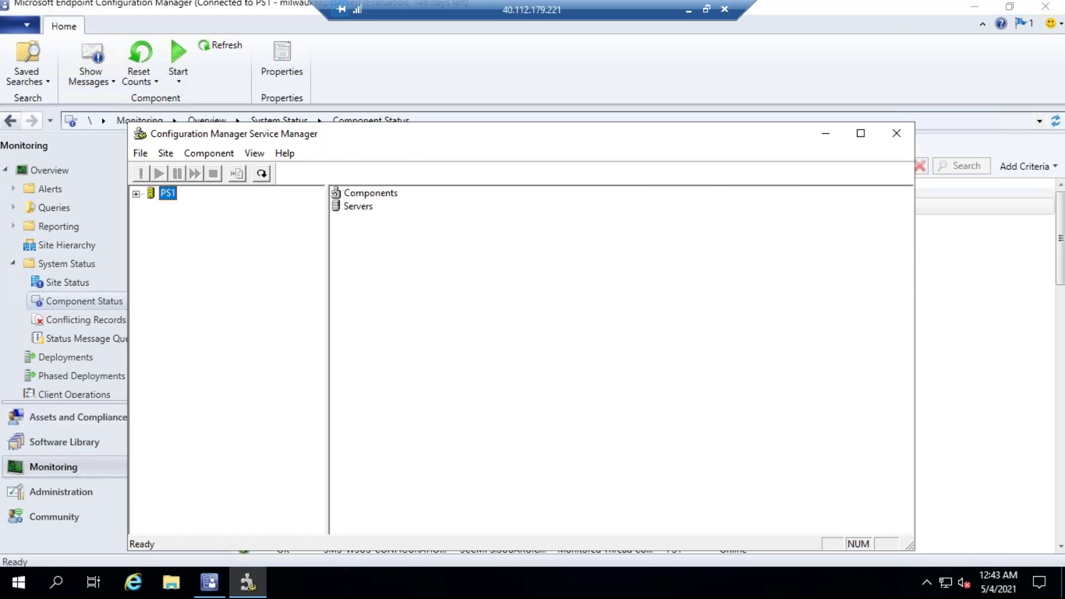
# Expand the servers of site PS1 and show the components under DATABASE.SUBARU.COM
pyautogui.click(136, 193)
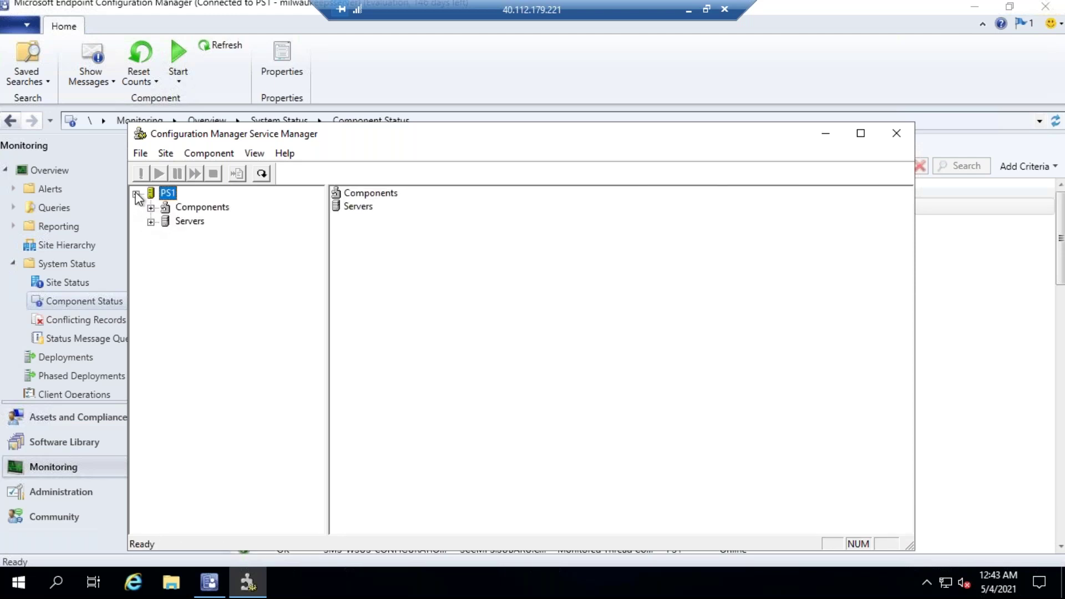
pyautogui.click(151, 222)
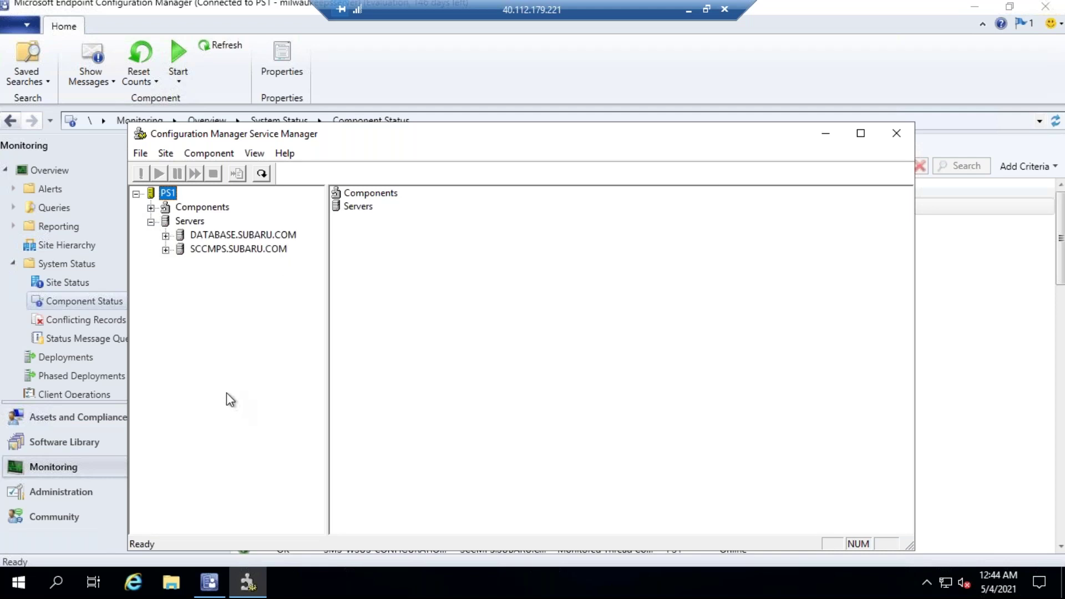
pyautogui.click(222, 235)
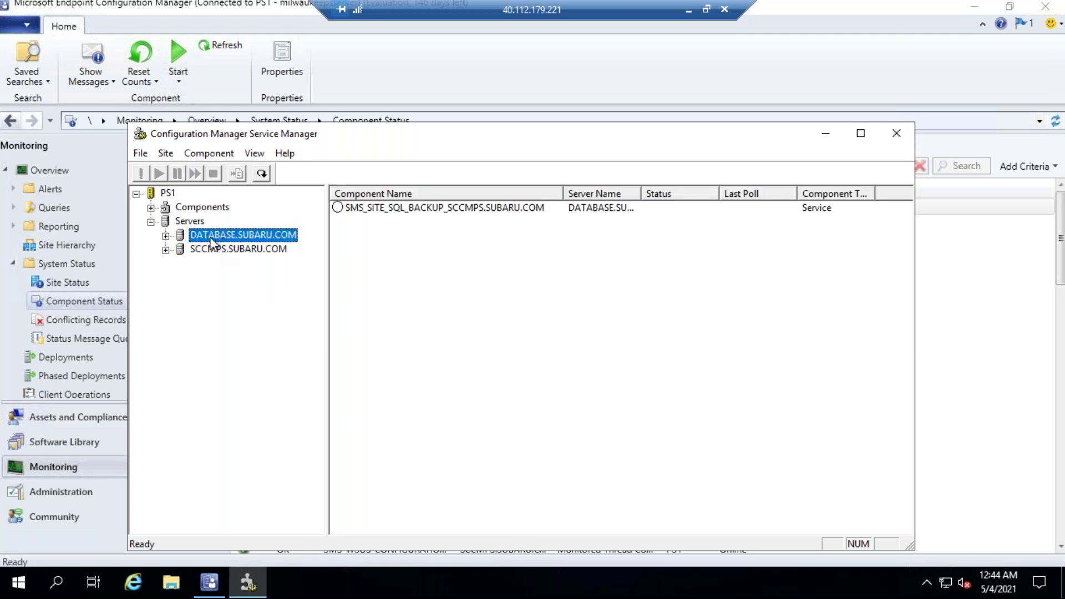
pyautogui.click(166, 235)
pyautogui.click(240, 253)
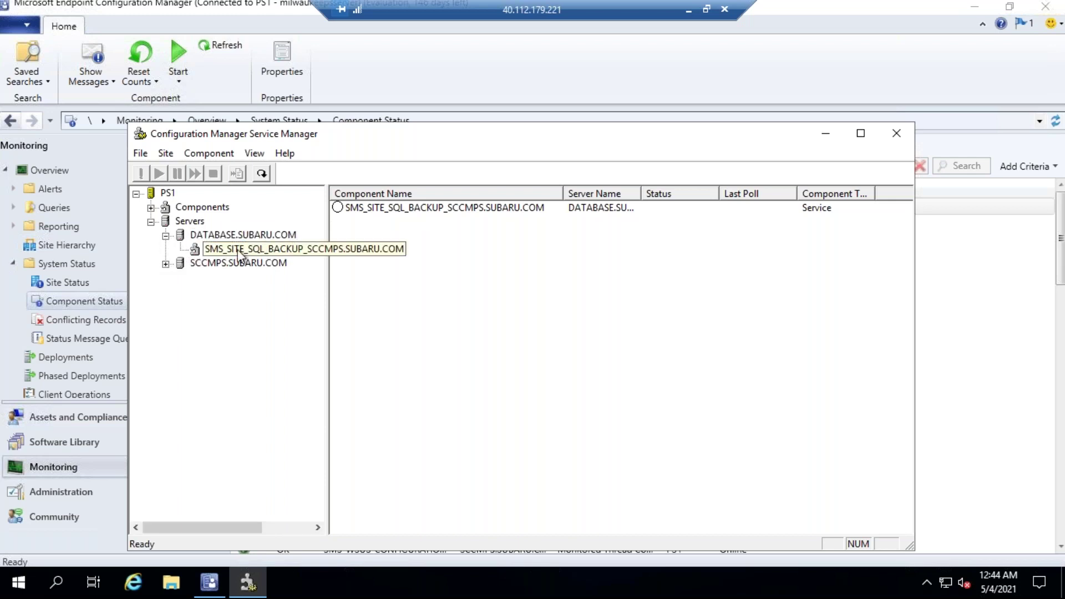
pyautogui.click(317, 251)
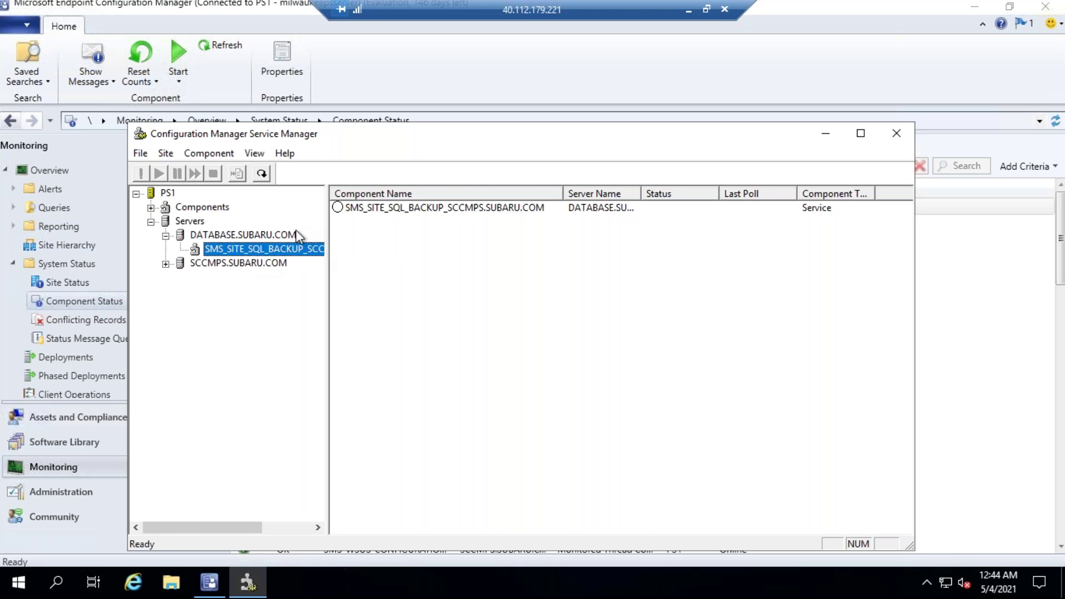
# Query the status of the SMS_SITE_SQL_BACKUP_SCCMPS.SUBARU.COM component on the DATABASE.SUBARU.COM server
pyautogui.click(269, 235)
pyautogui.click(463, 207)
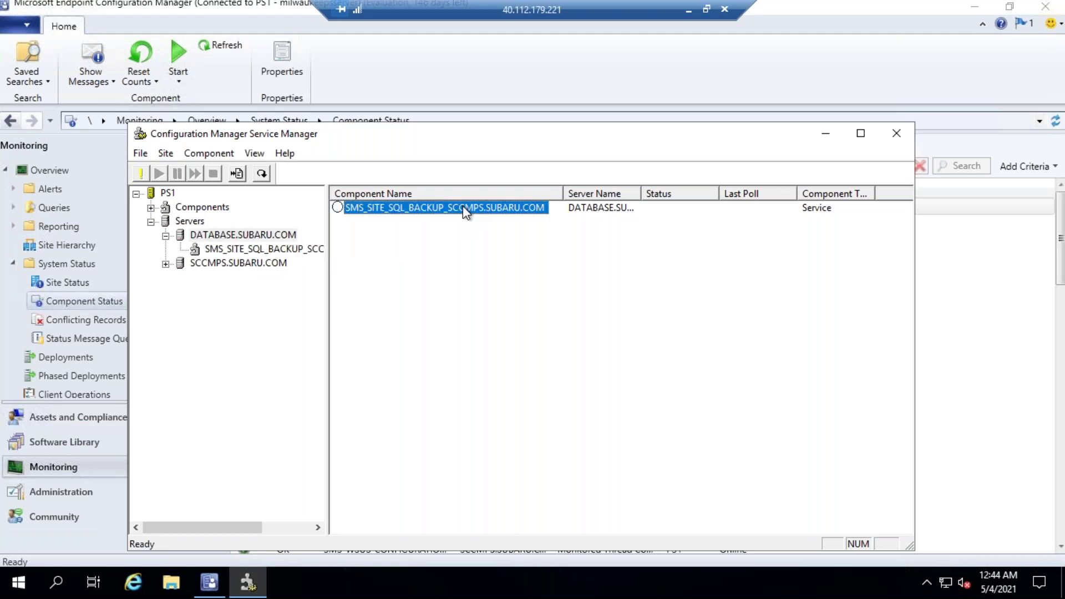
pyautogui.rightClick(463, 205)
pyautogui.click(501, 216)
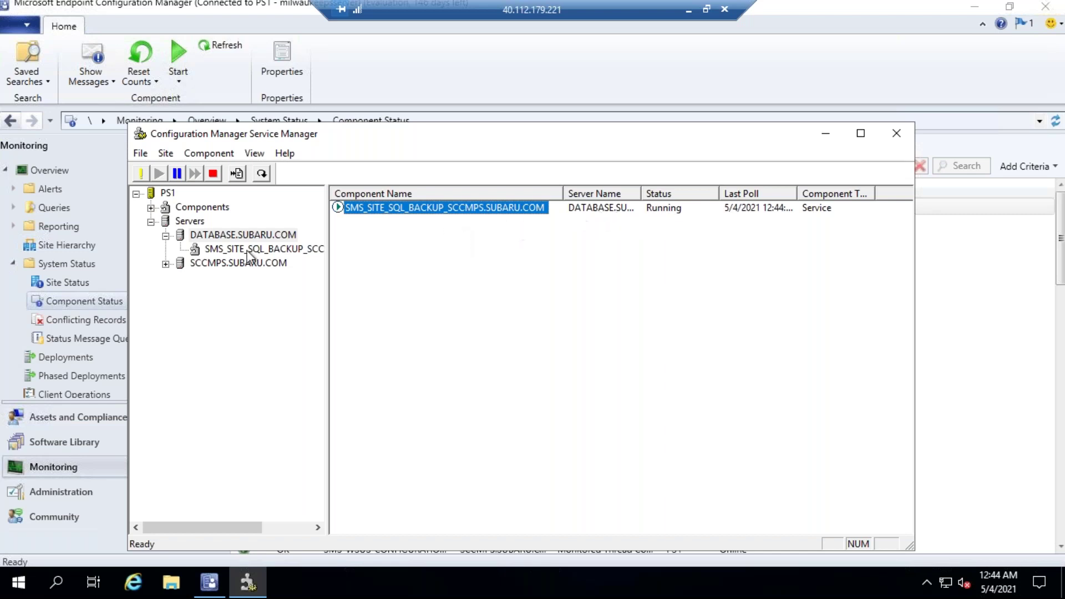
# List the components of the SCCMPS.SUBARU.COM server and query the status of CONFIGURATION_MANAGER_UPDATE
pyautogui.click(232, 264)
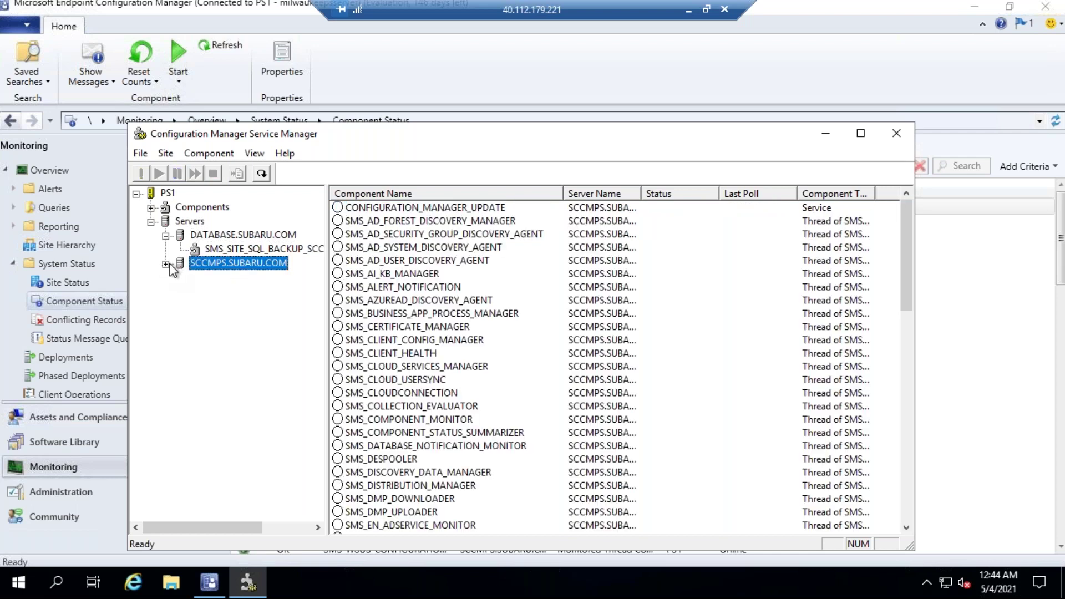
pyautogui.click(166, 265)
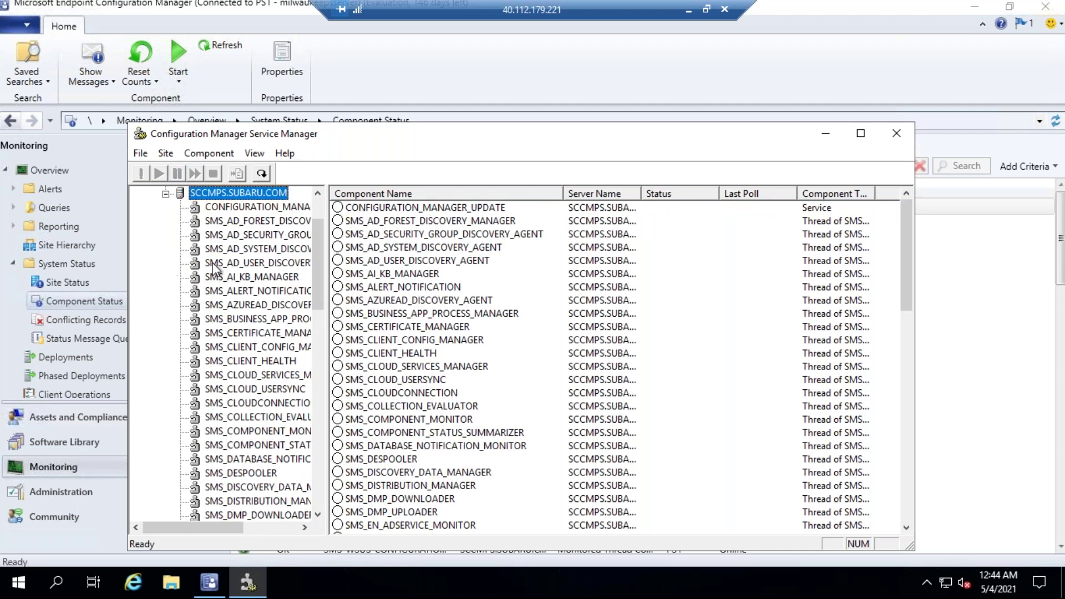
pyautogui.click(166, 193)
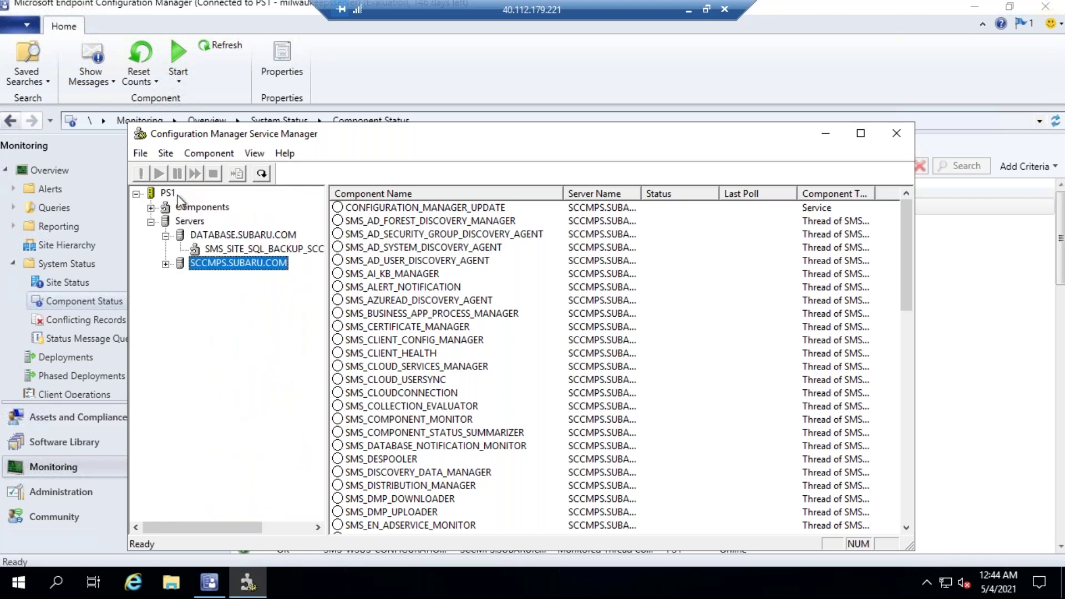
pyautogui.rightClick(402, 213)
pyautogui.click(426, 220)
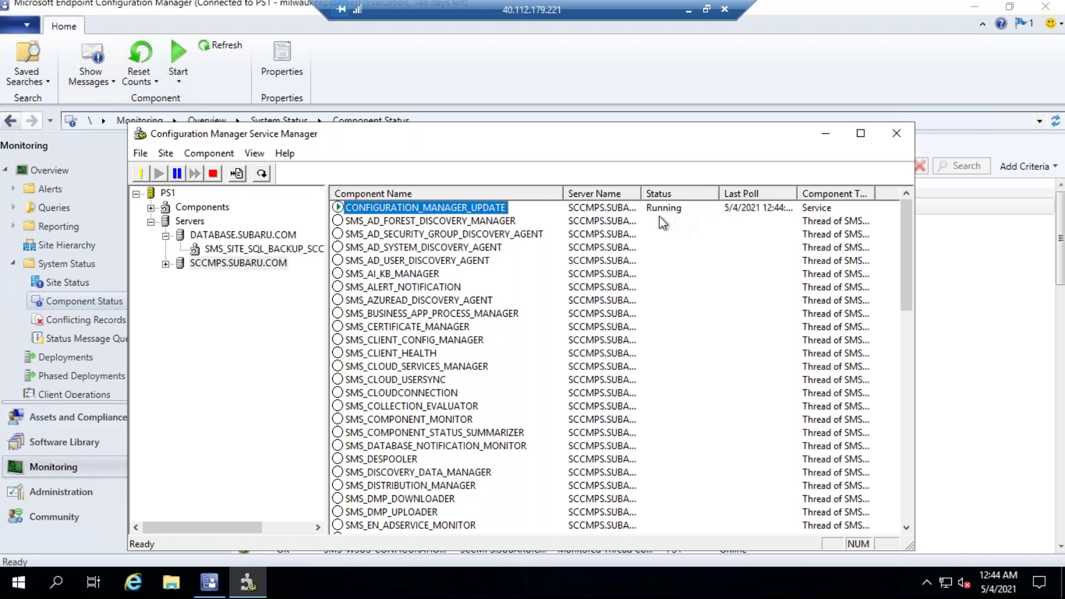
# Query the status of the SMS_DISTRIBUTION_MANAGER component on SCCMPS.SUBARU.COM
pyautogui.click(420, 510)
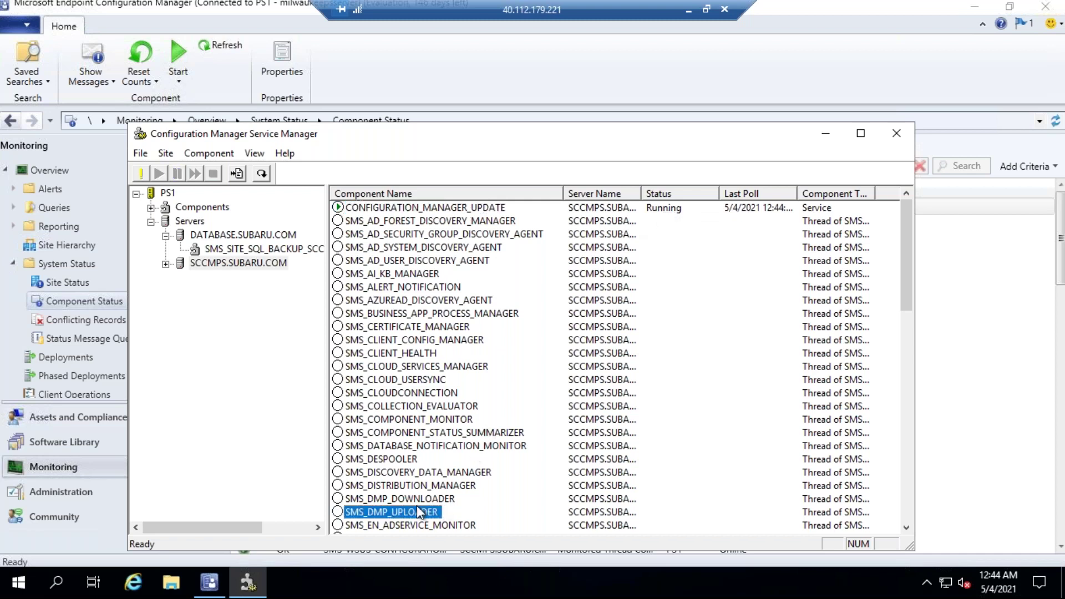
pyautogui.click(424, 486)
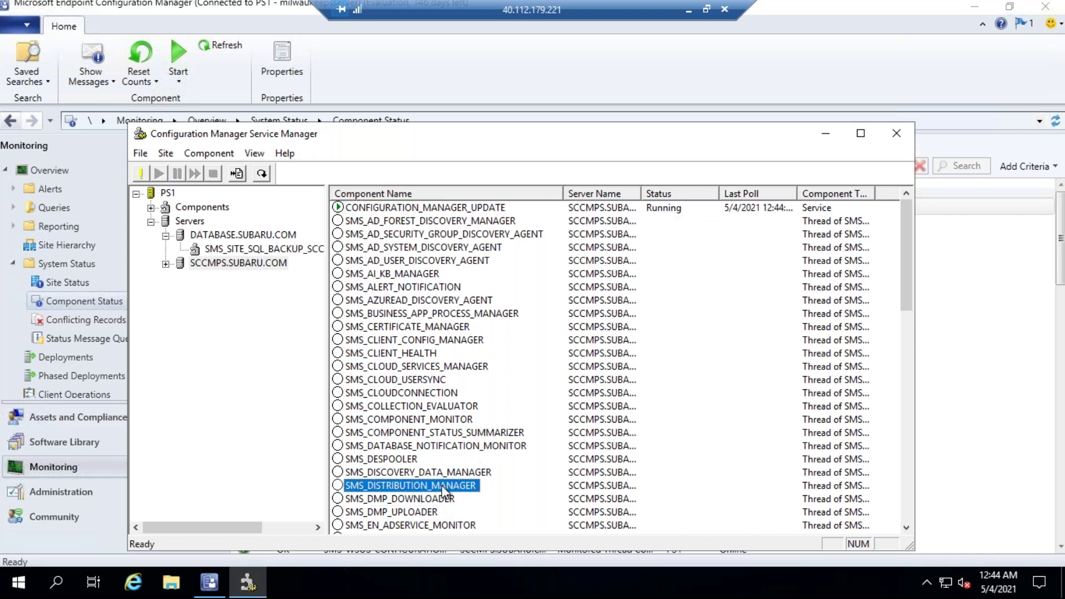
pyautogui.rightClick(455, 481)
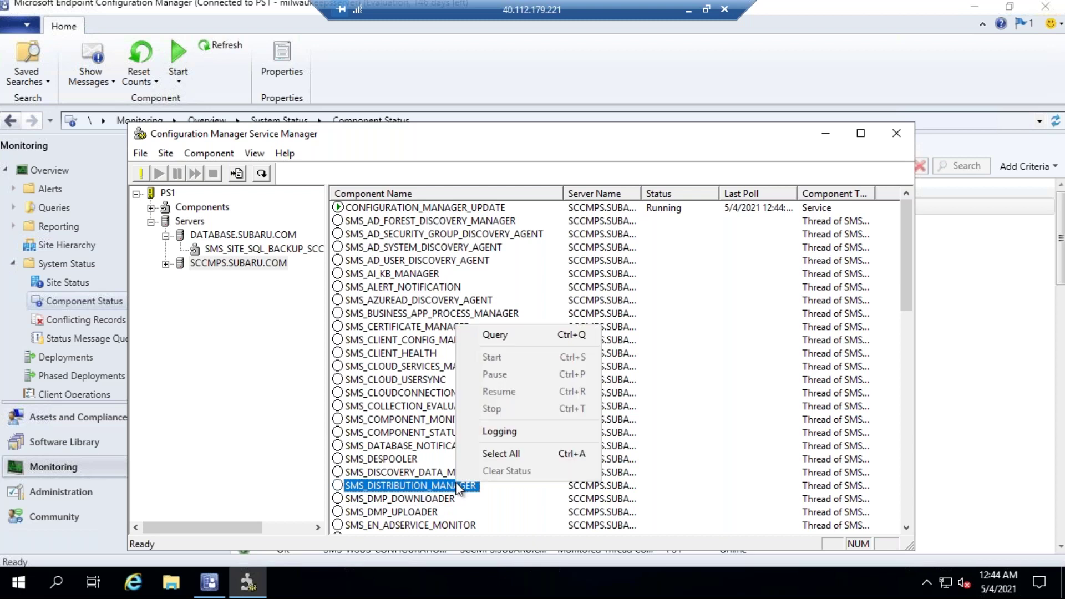
pyautogui.click(508, 340)
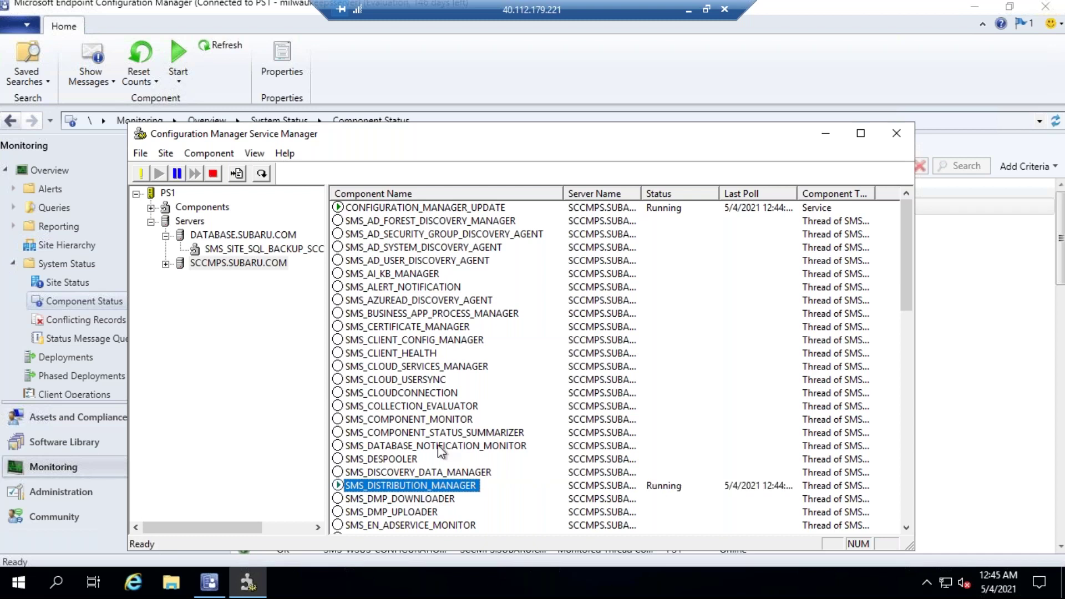
# Query the status of the SMS_MP_CONTROL_MANAGER component and close Configuration Manager Service Manager
pyautogui.scroll(-5, 398, 386)
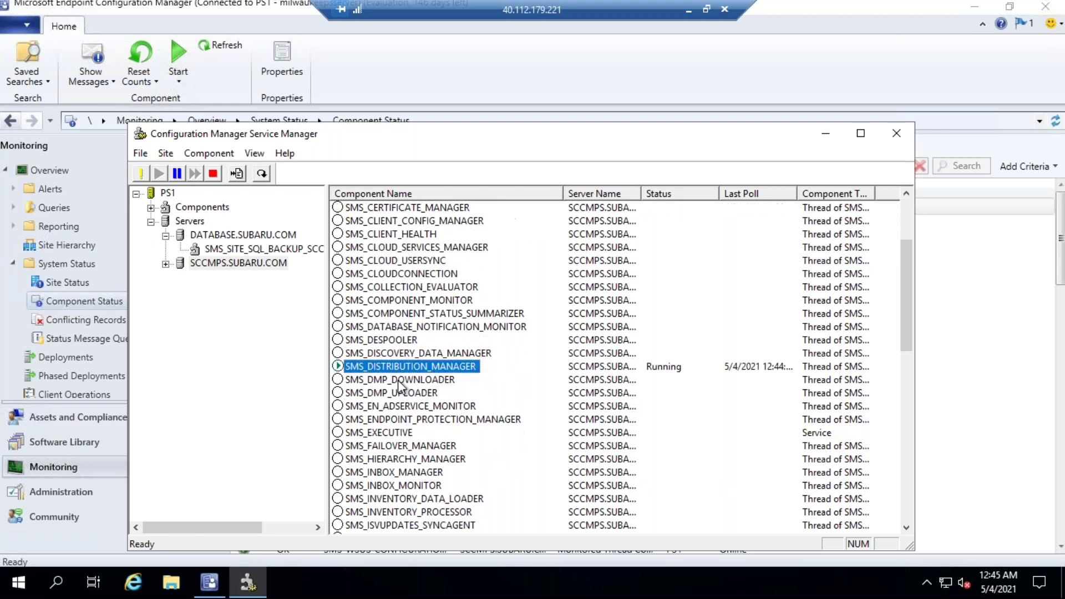
pyautogui.scroll(-2, 393, 461)
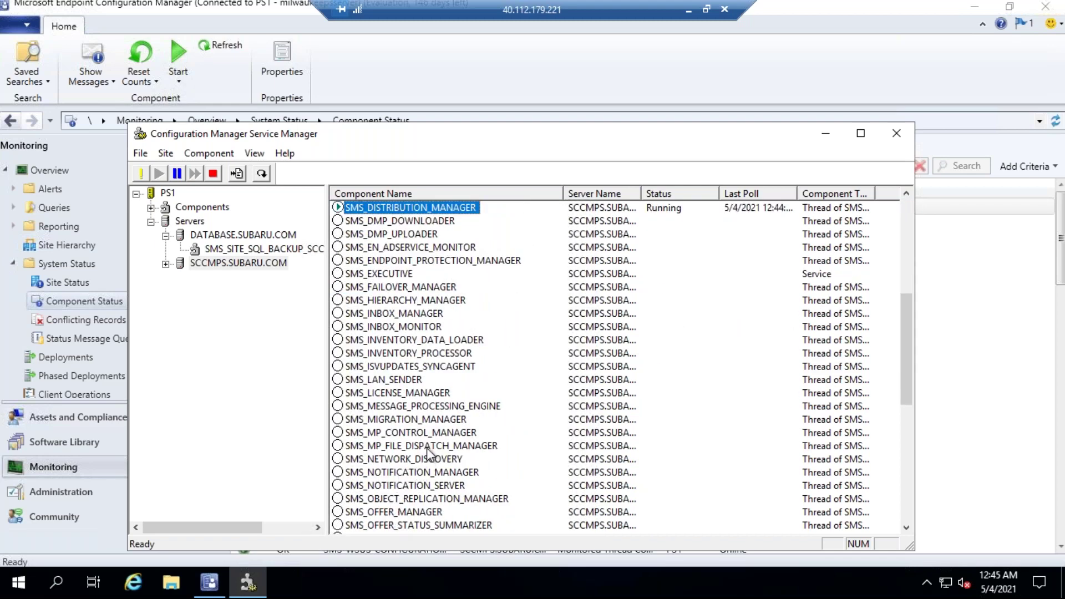
pyautogui.click(399, 438)
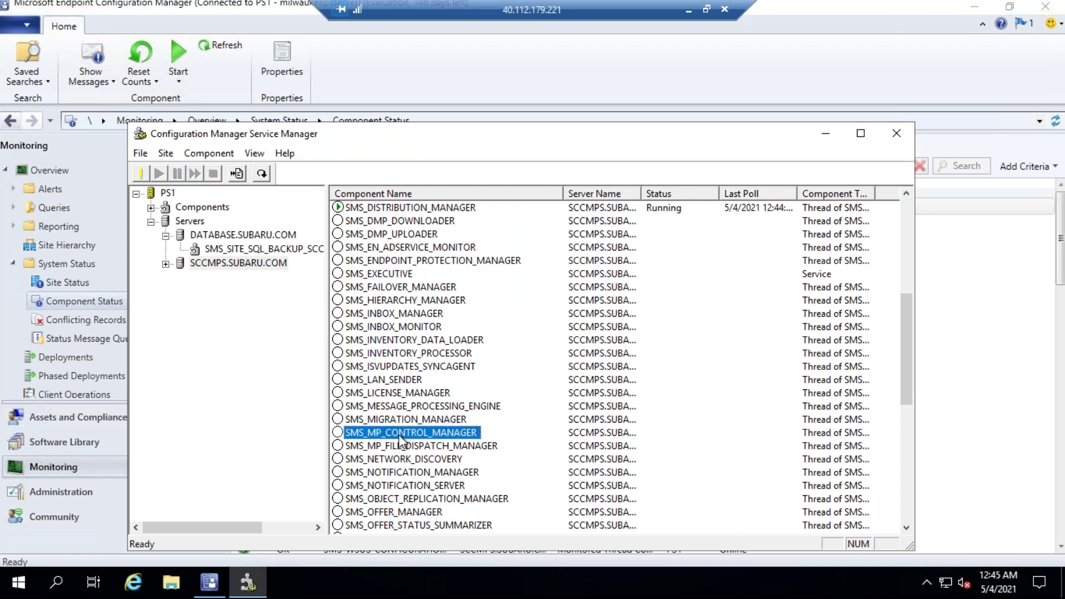
pyautogui.rightClick(399, 436)
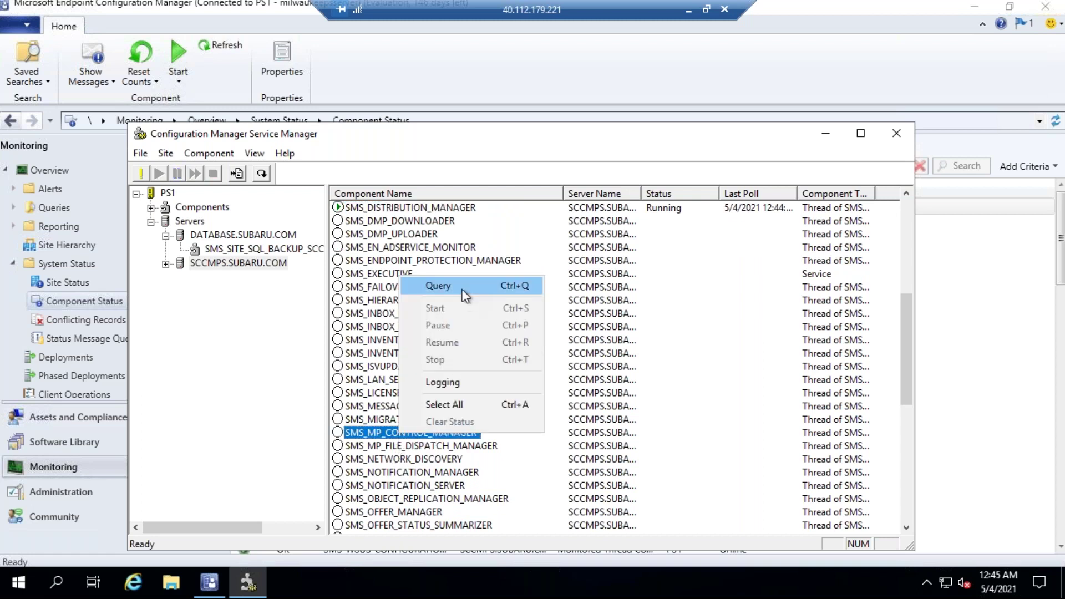
pyautogui.click(441, 286)
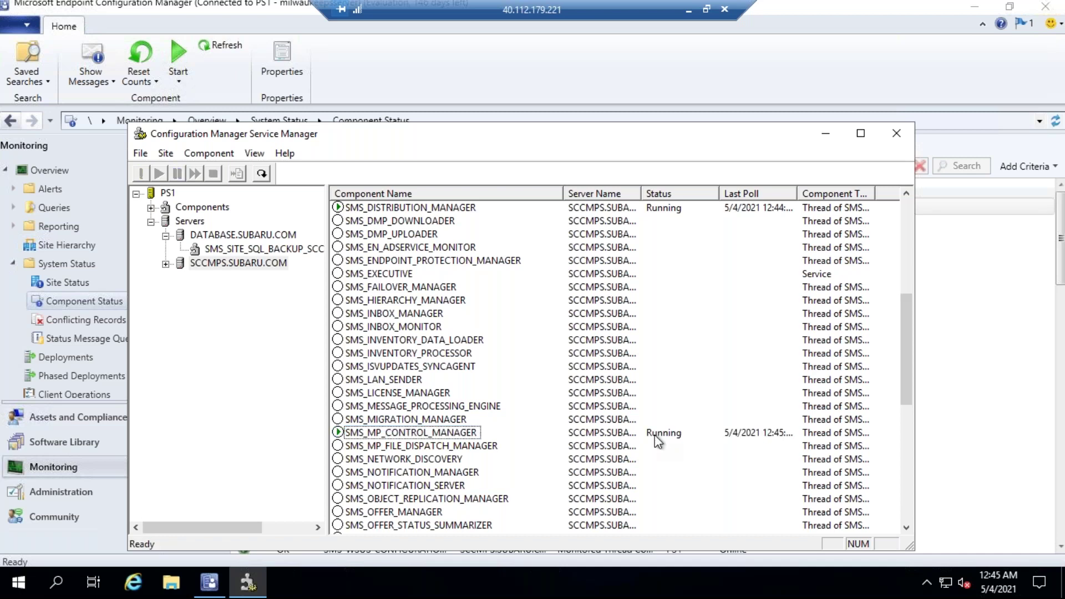
pyautogui.click(906, 134)
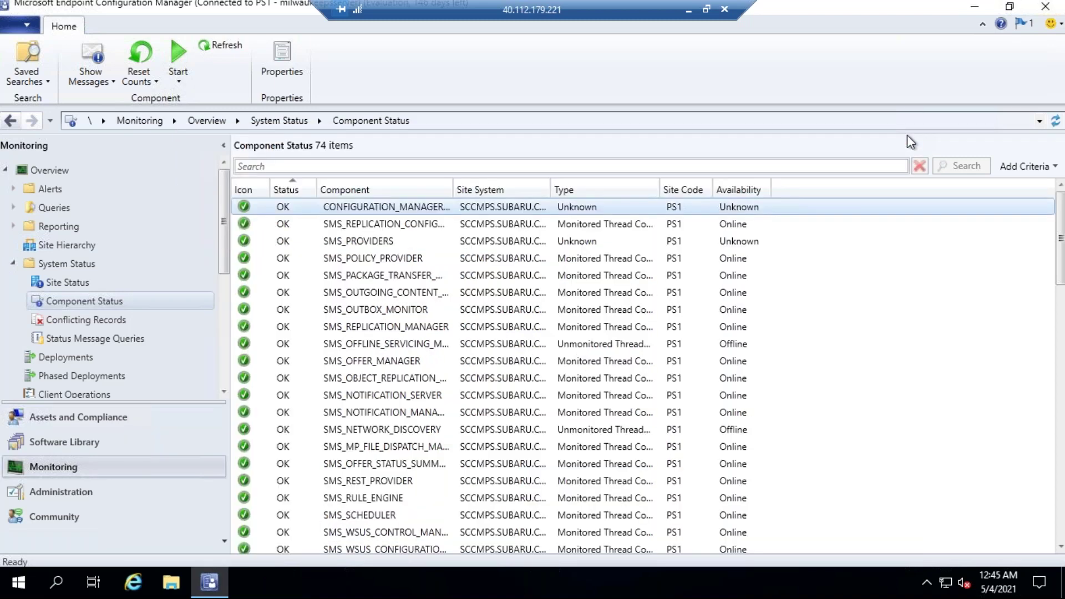
# Open the Devices list in Assets and Compliance and display the summary of CLIENT1
pyautogui.click(58, 418)
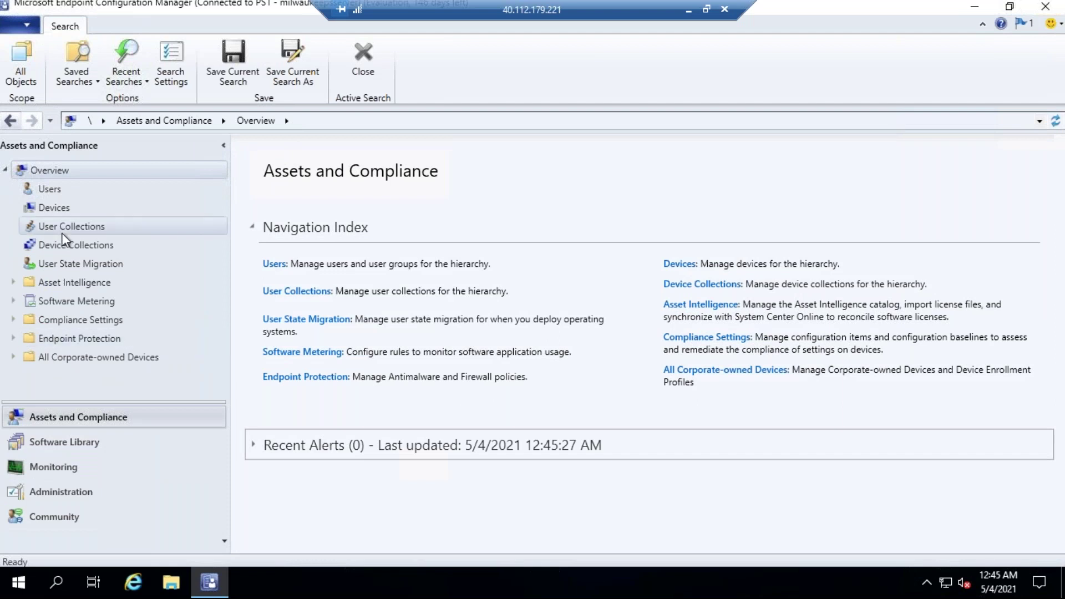
pyautogui.click(62, 200)
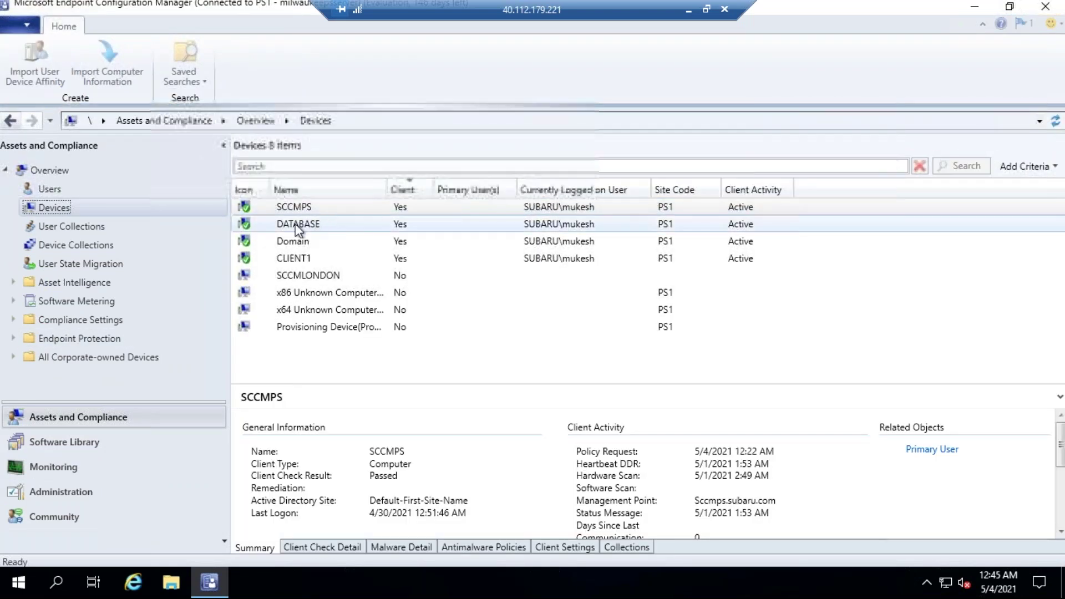
pyautogui.click(621, 206)
pyautogui.click(301, 257)
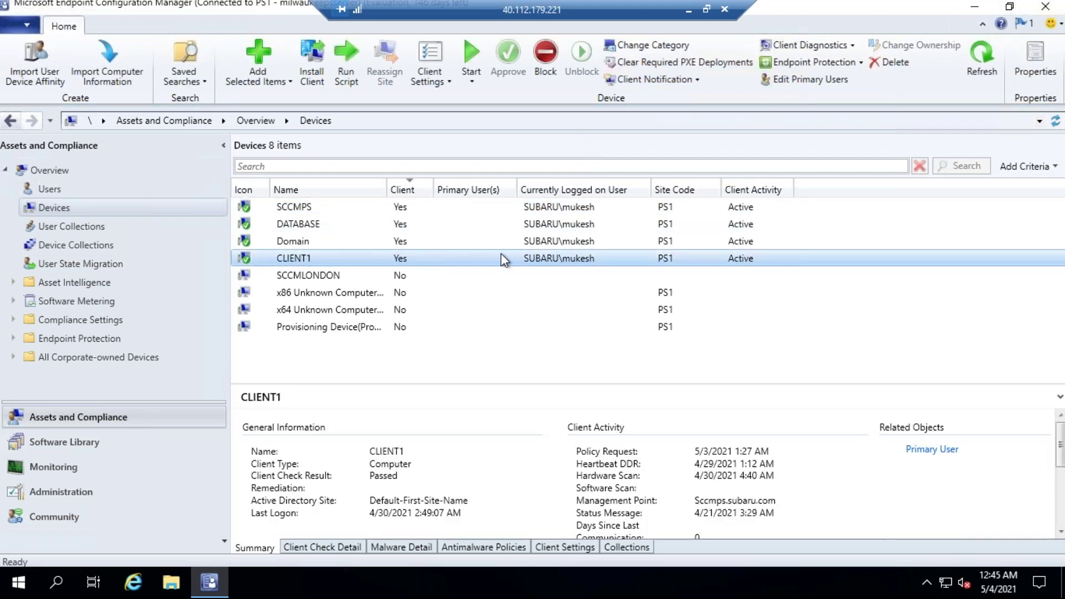
# Compare the Policy Request date in CLIENT1's client activity with the current system date
pyautogui.click(706, 458)
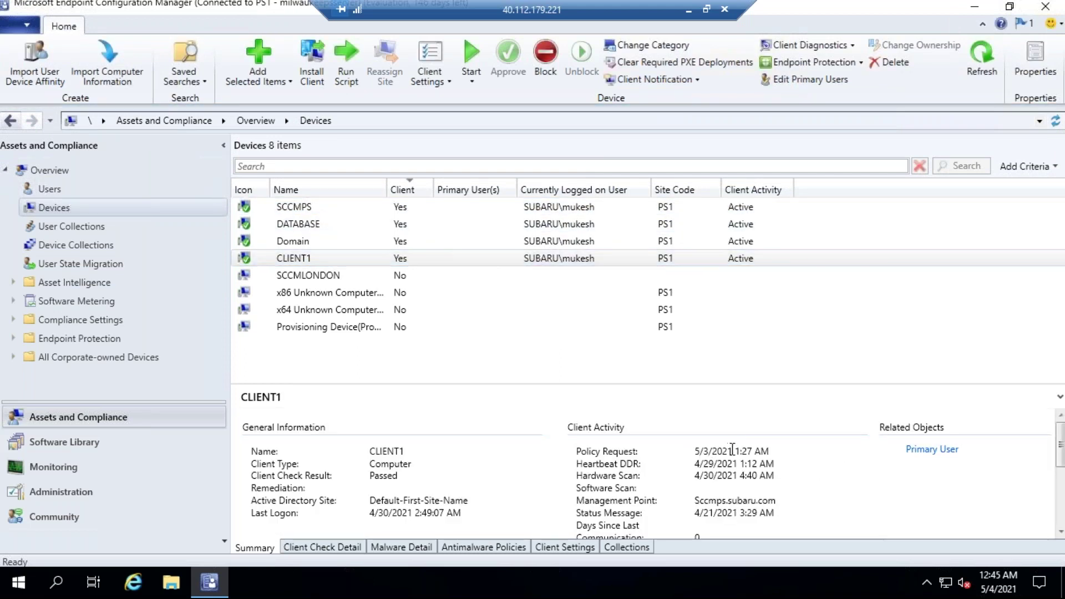
pyautogui.doubleClick(723, 451)
pyautogui.moveTo(695, 448); pyautogui.dragTo(696, 452)
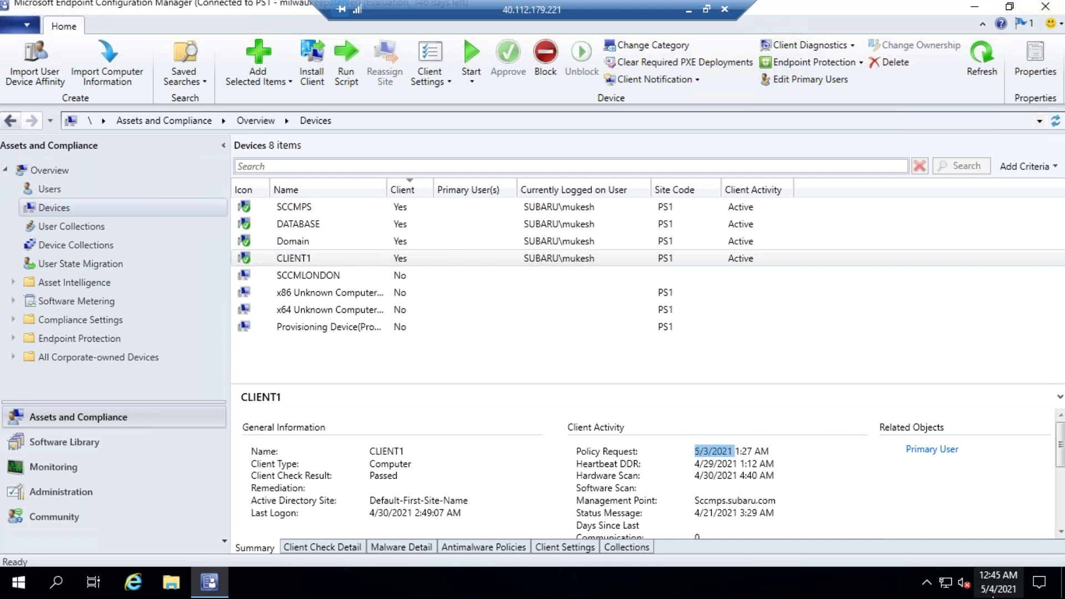
pyautogui.moveTo(993, 597)
pyautogui.click(702, 450)
pyautogui.moveTo(698, 450); pyautogui.dragTo(733, 451)
# Check the latest Policy Request dates of the Domain, DATABASE and SCCMPS devices
pyautogui.click(555, 241)
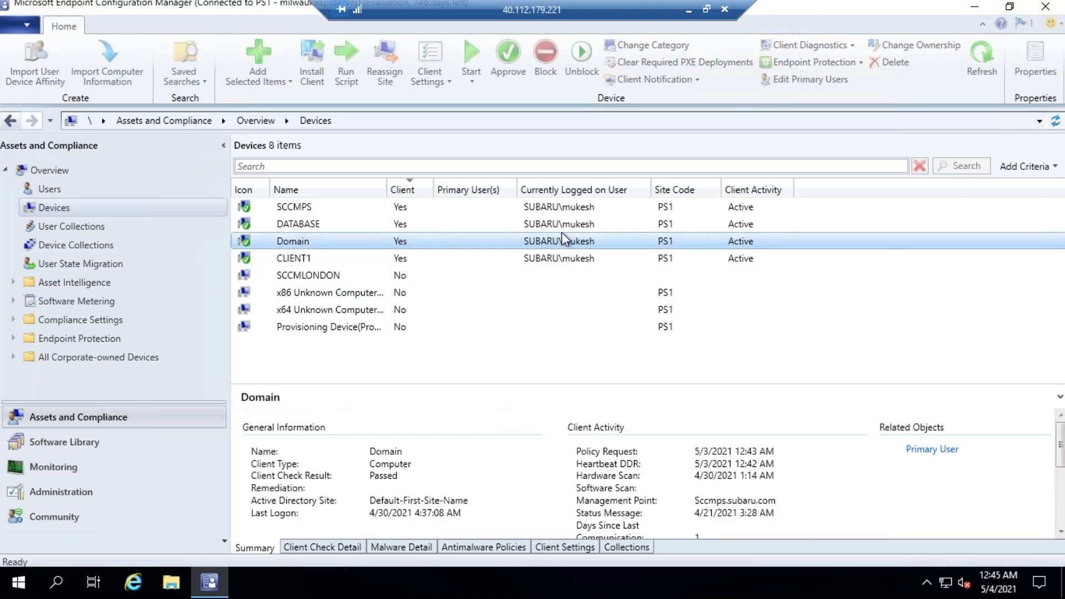
pyautogui.click(572, 224)
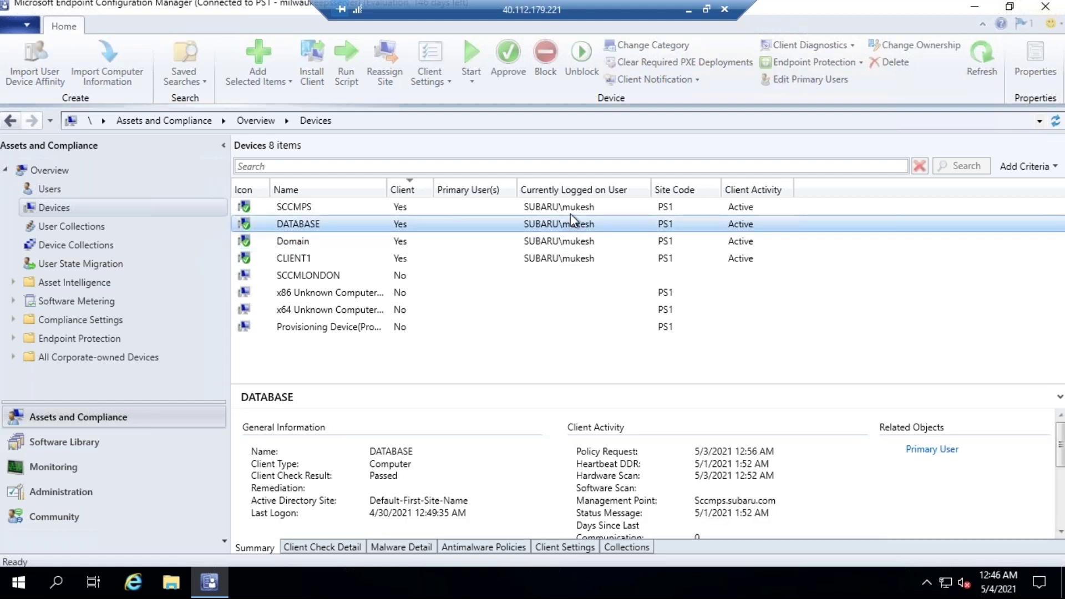
pyautogui.click(574, 206)
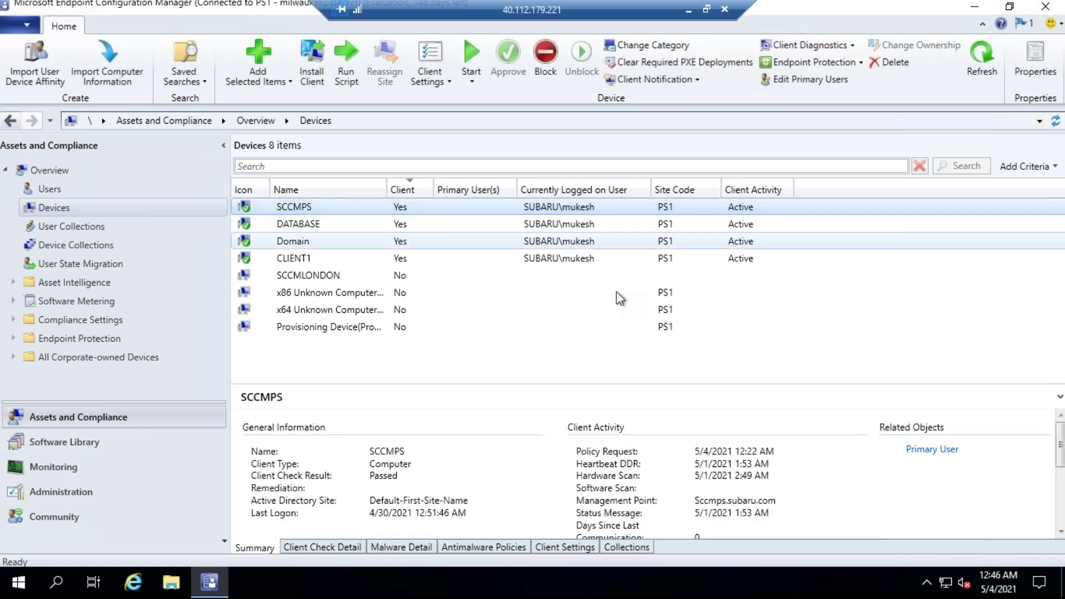
pyautogui.moveTo(735, 454); pyautogui.dragTo(695, 452)
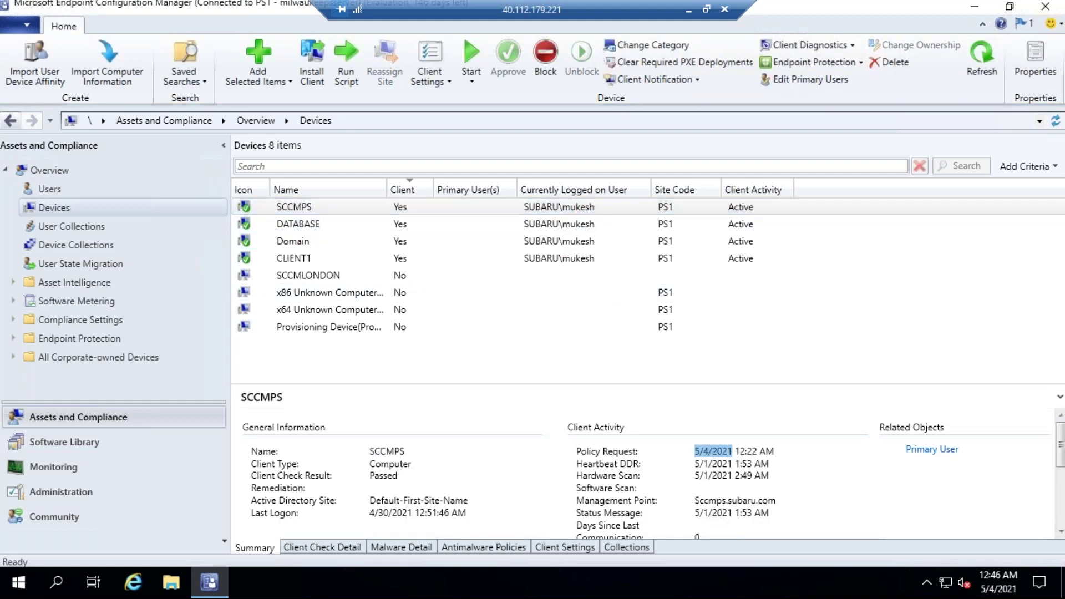
# Review the client activity details of the DATABASE, Domain and CLIENT1 devices
pyautogui.click(562, 223)
pyautogui.click(558, 240)
pyautogui.click(527, 258)
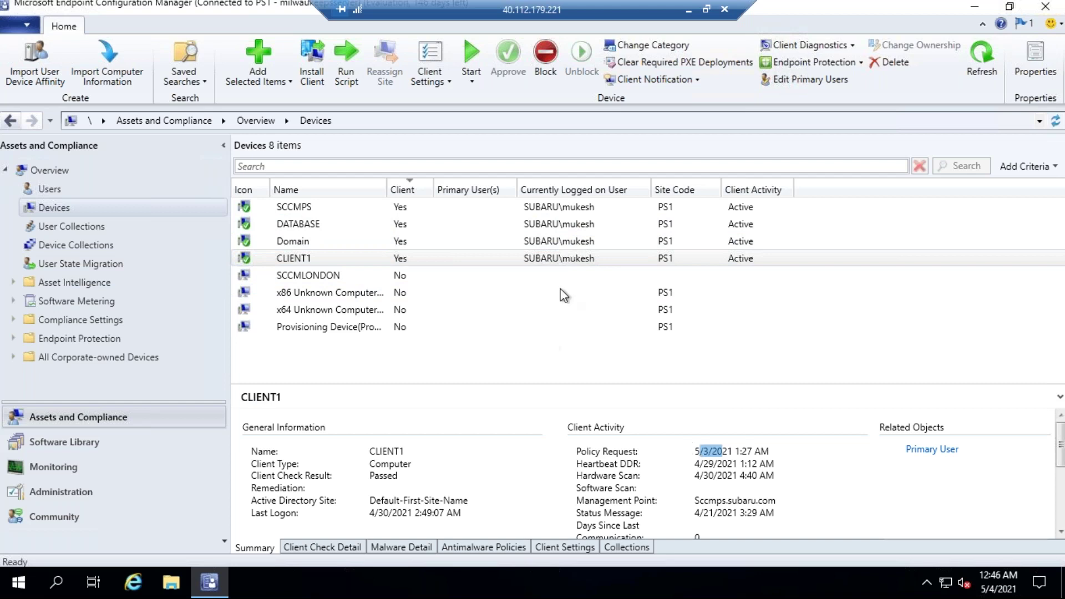
pyautogui.click(712, 259)
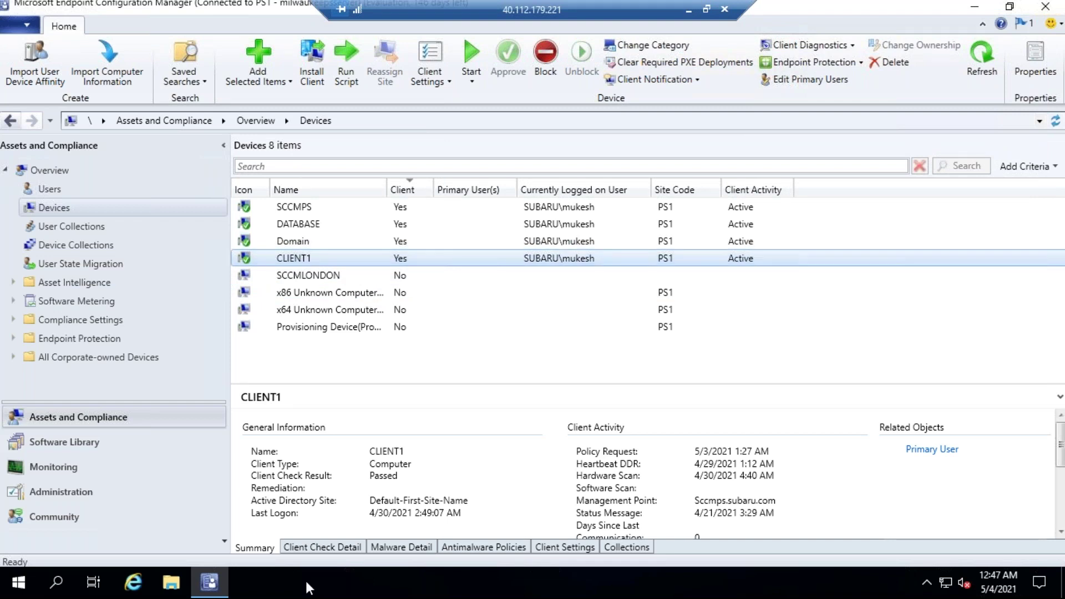
# Leave the full-screen Sccmps session, view the Client1 session and return to Sccmps
pyautogui.click(708, 10)
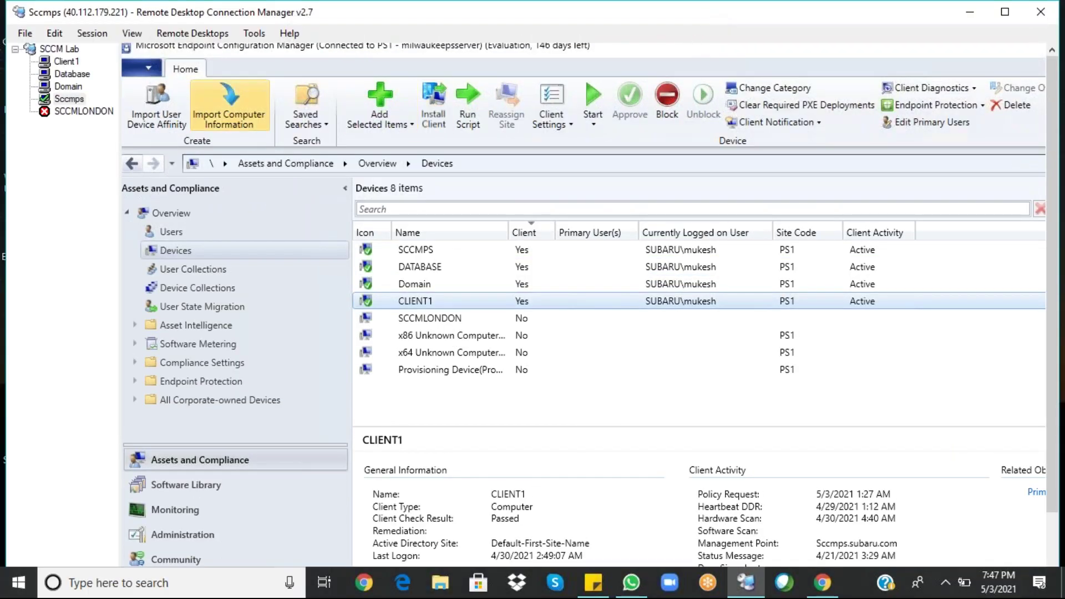
pyautogui.click(64, 64)
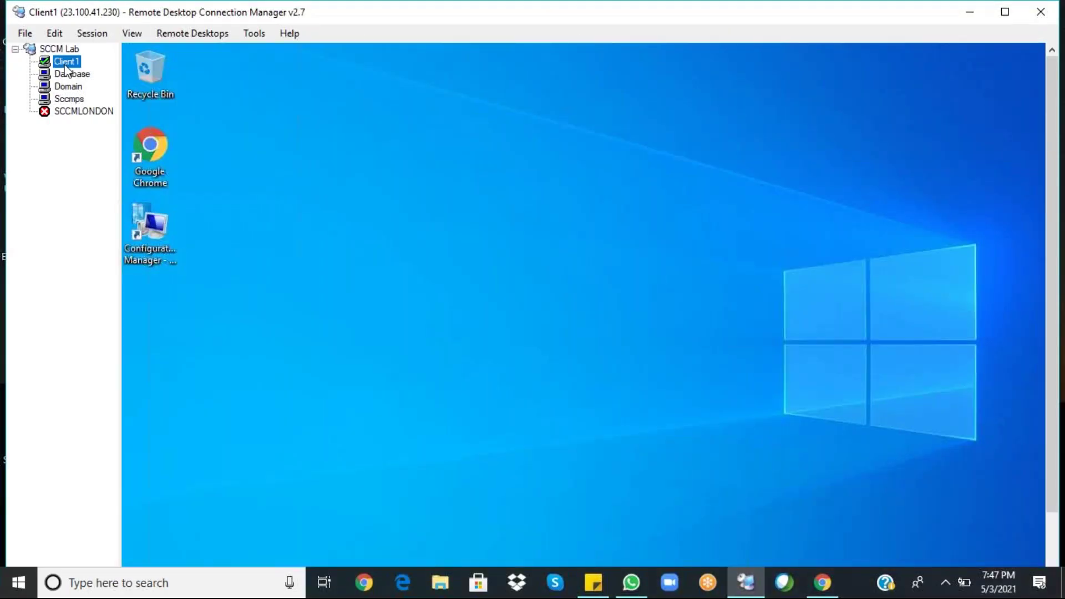
pyautogui.click(66, 97)
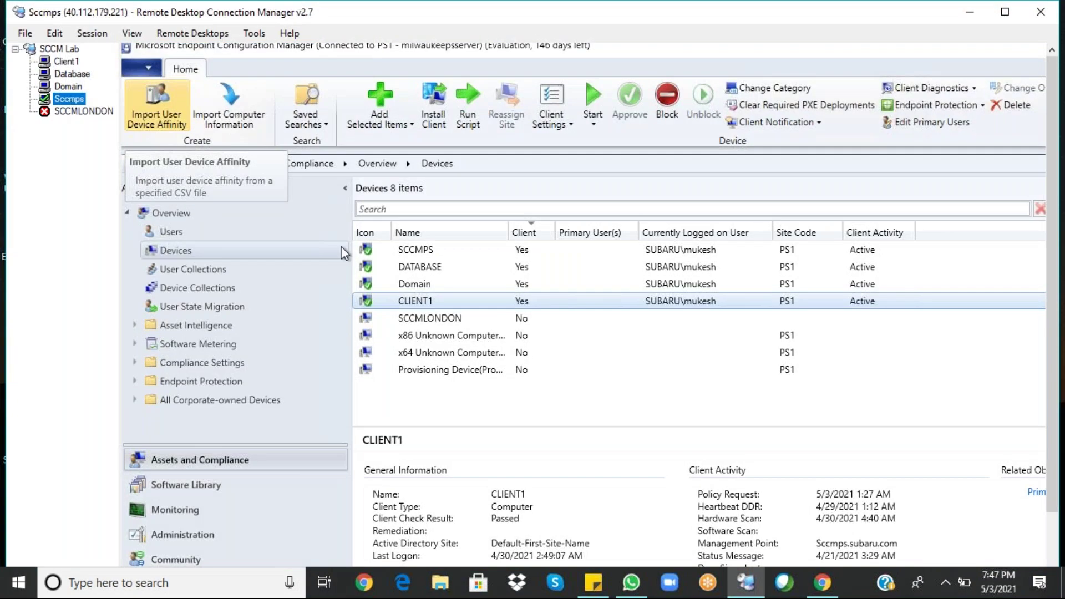
# Try a client installation on CLIENT1 with always install and uninstall existing client enabled, and exit the wizard without applying it
pyautogui.rightClick(627, 306)
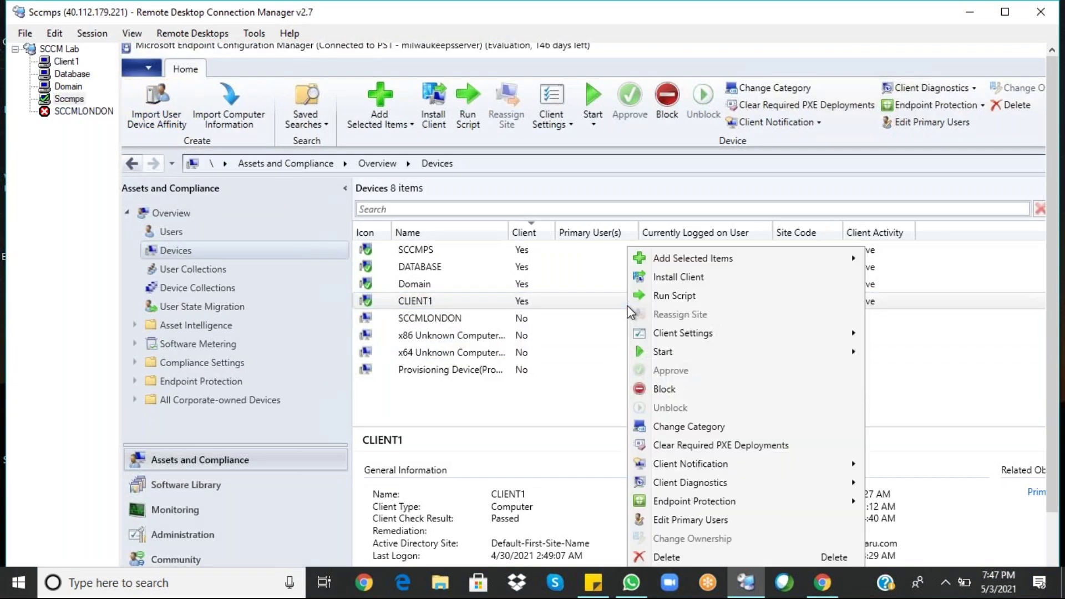
pyautogui.click(711, 281)
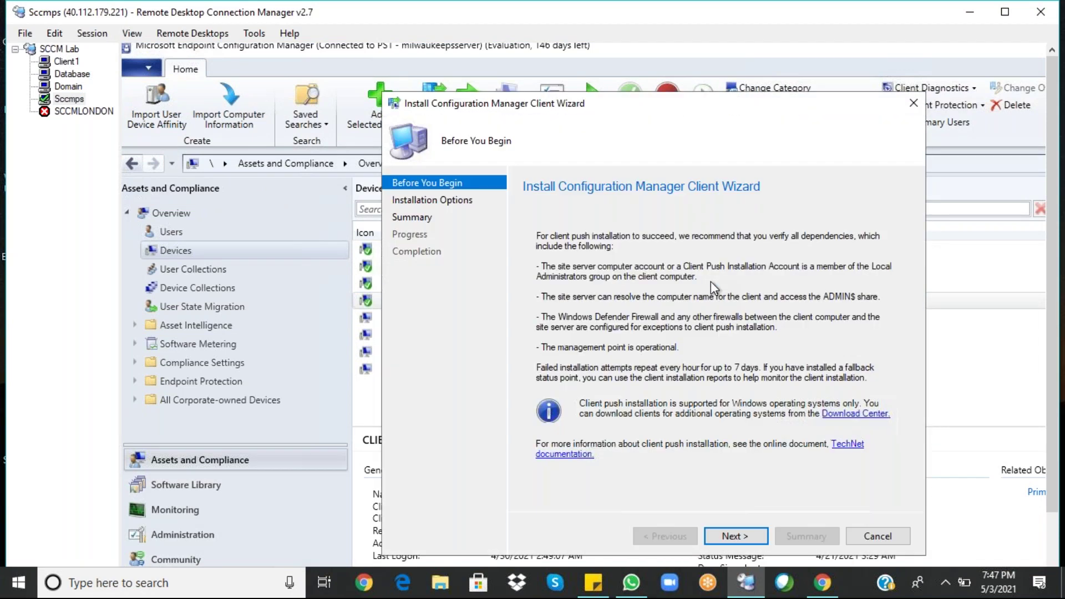
pyautogui.click(725, 537)
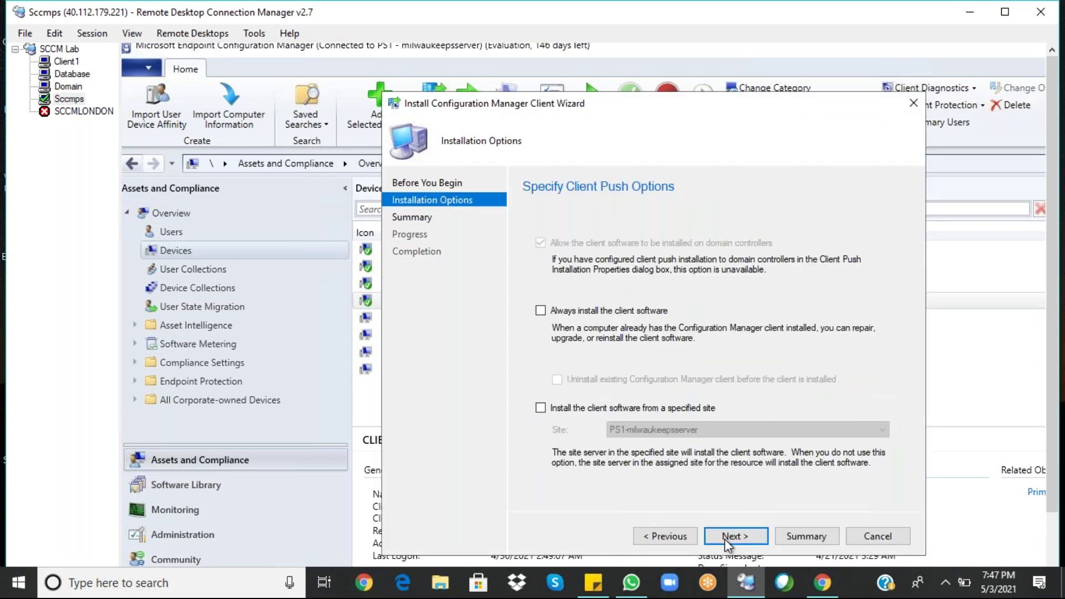
pyautogui.click(547, 309)
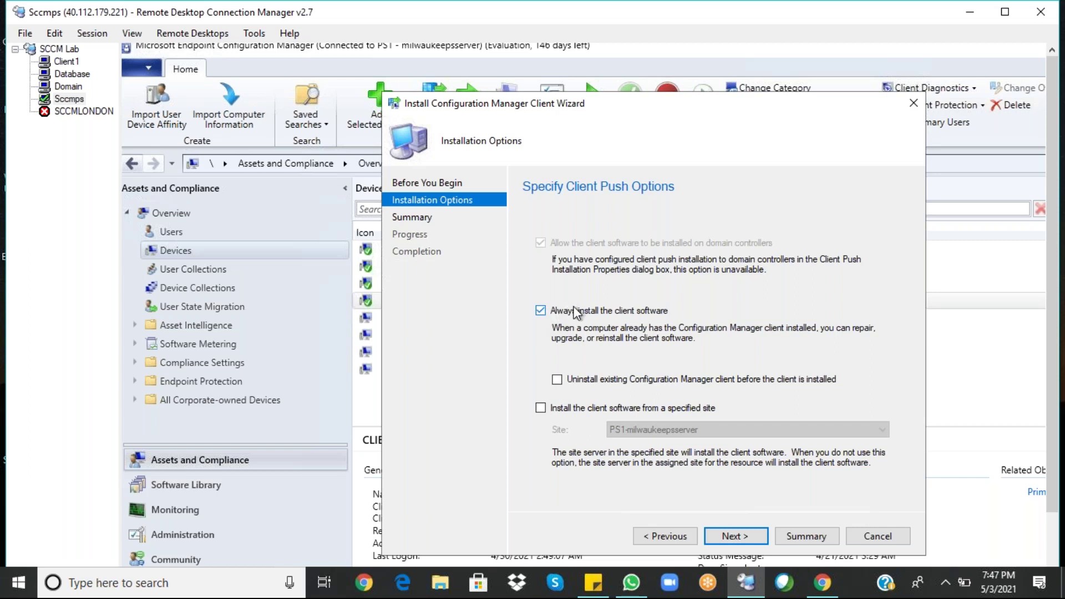
pyautogui.click(558, 381)
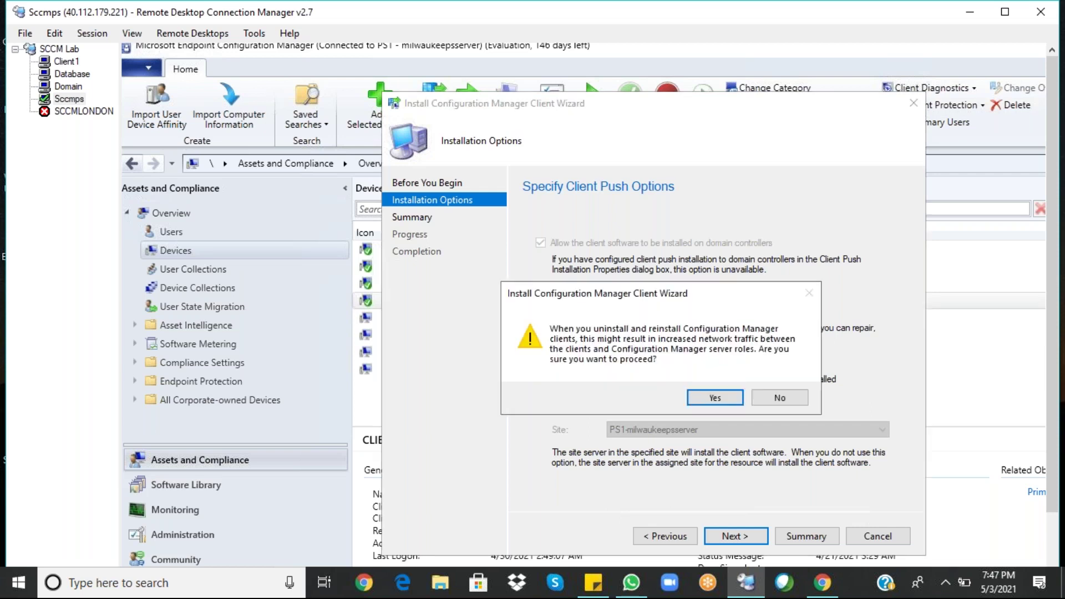
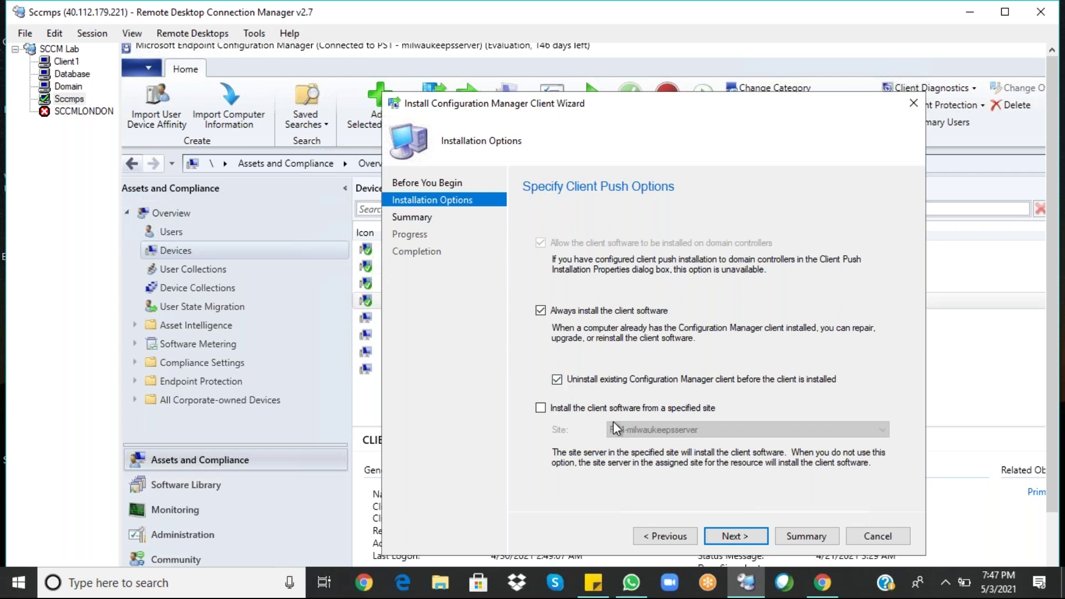
pyautogui.click(884, 538)
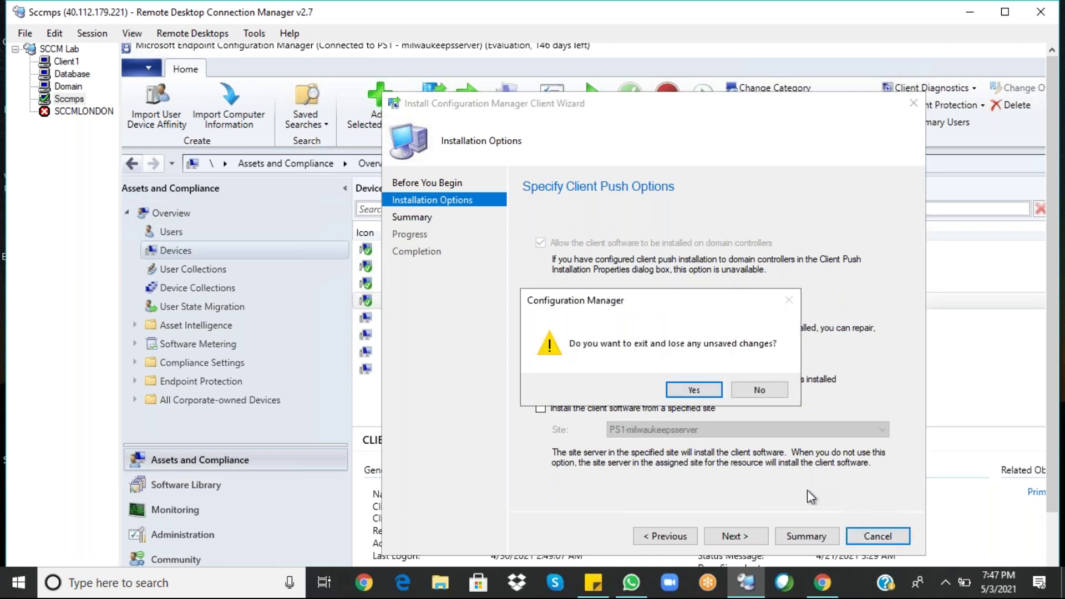
pyautogui.click(694, 391)
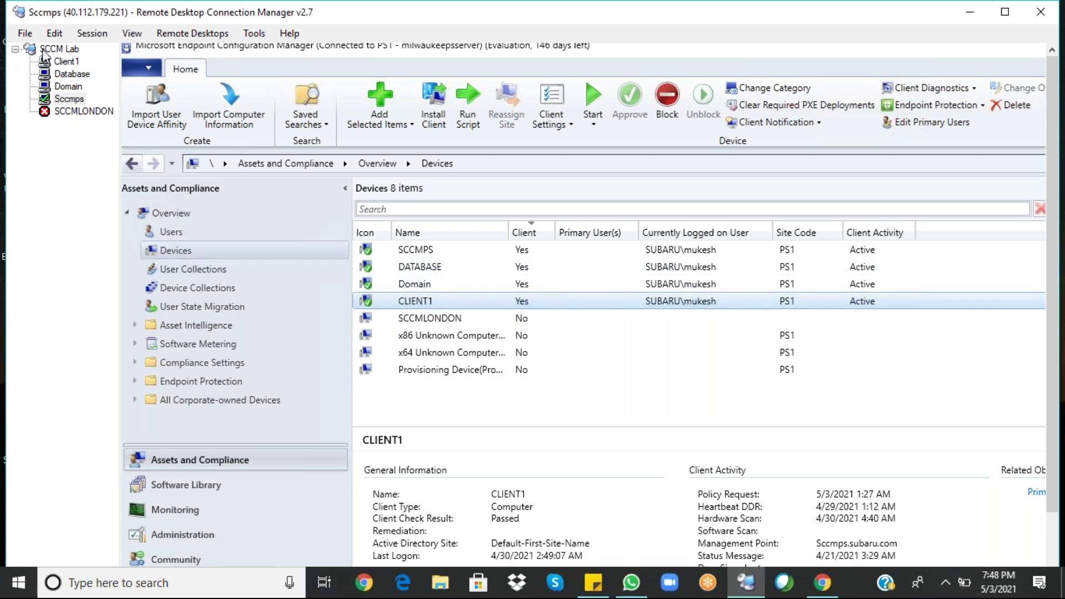
# Switch to the Client1 remote session and display it in full screen
pyautogui.click(70, 64)
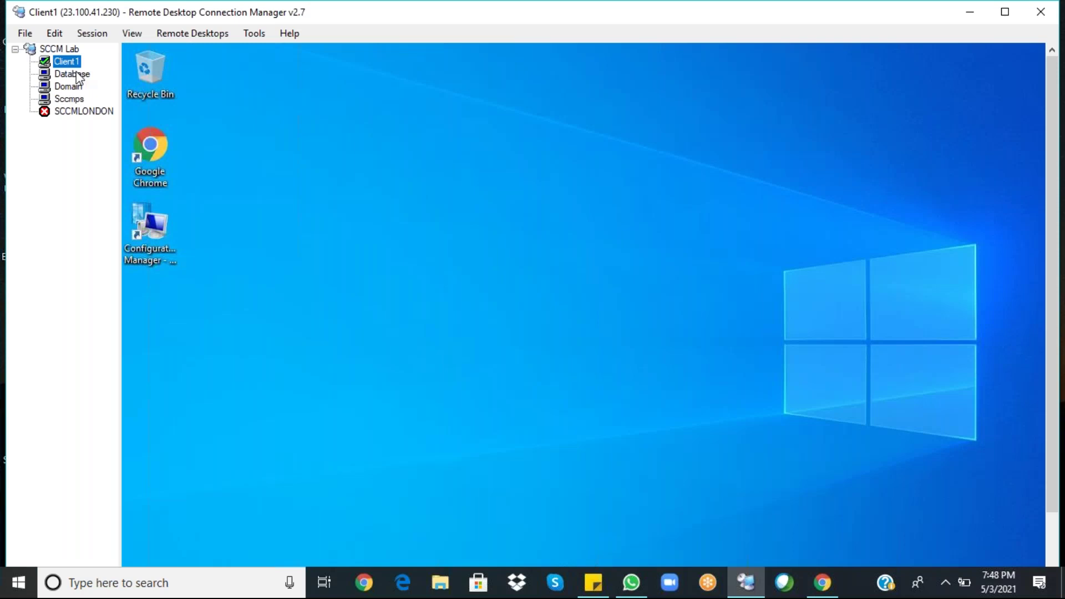
pyautogui.moveTo(1059, 304); pyautogui.dragTo(1059, 509)
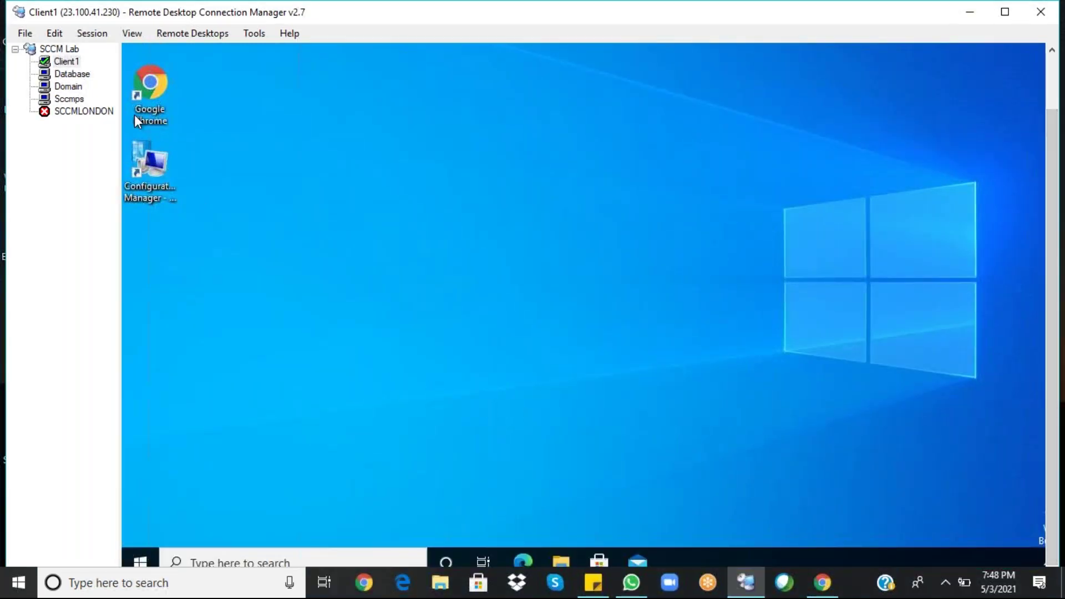
pyautogui.rightClick(74, 65)
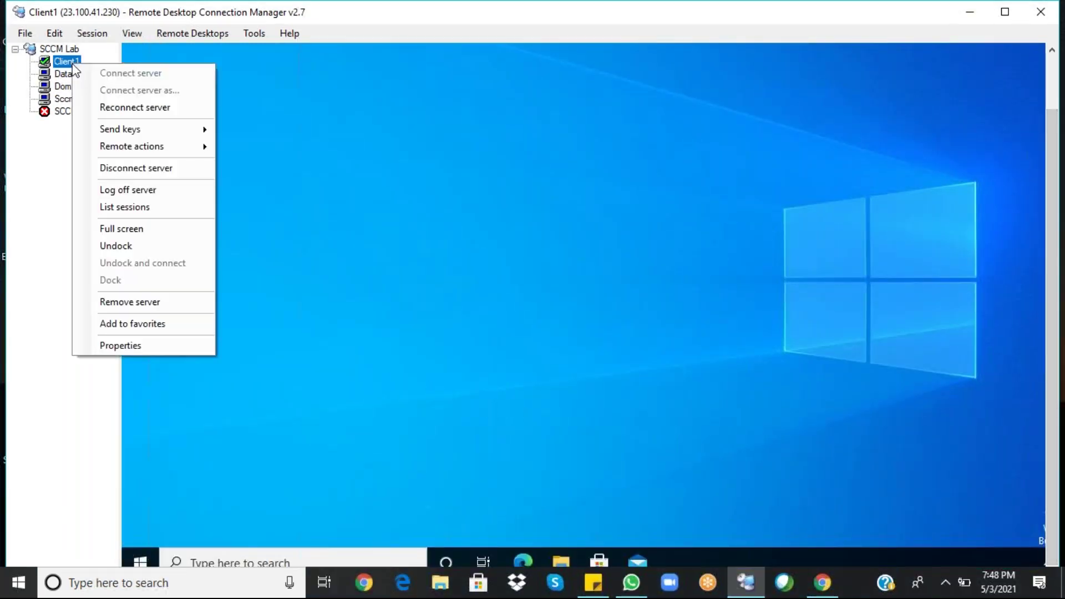
pyautogui.click(135, 228)
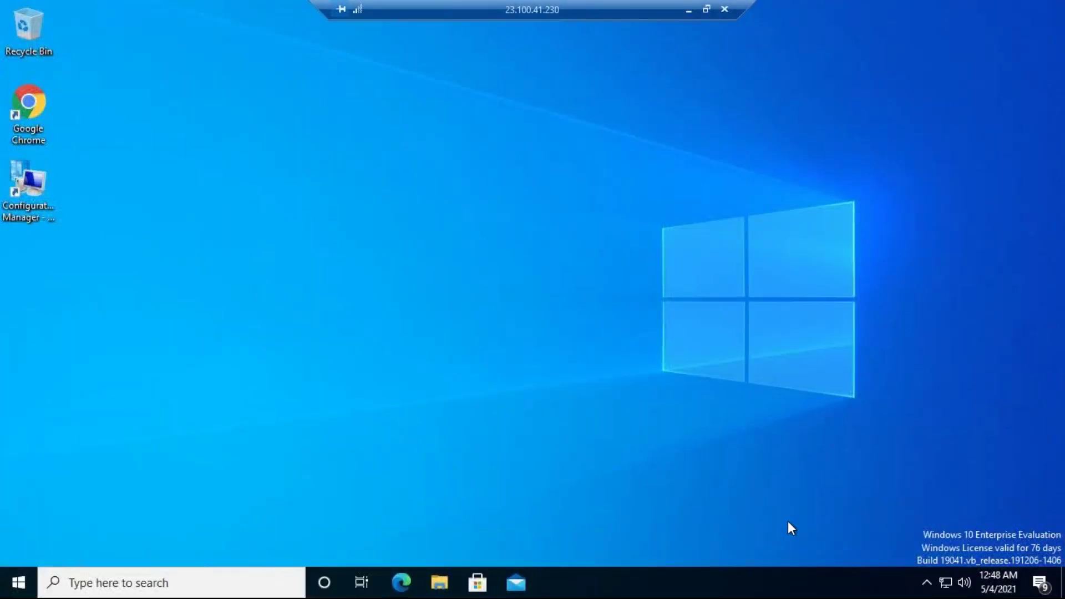
# Check the free space of the Windows (C:) drive in File Explorer
pyautogui.click(438, 583)
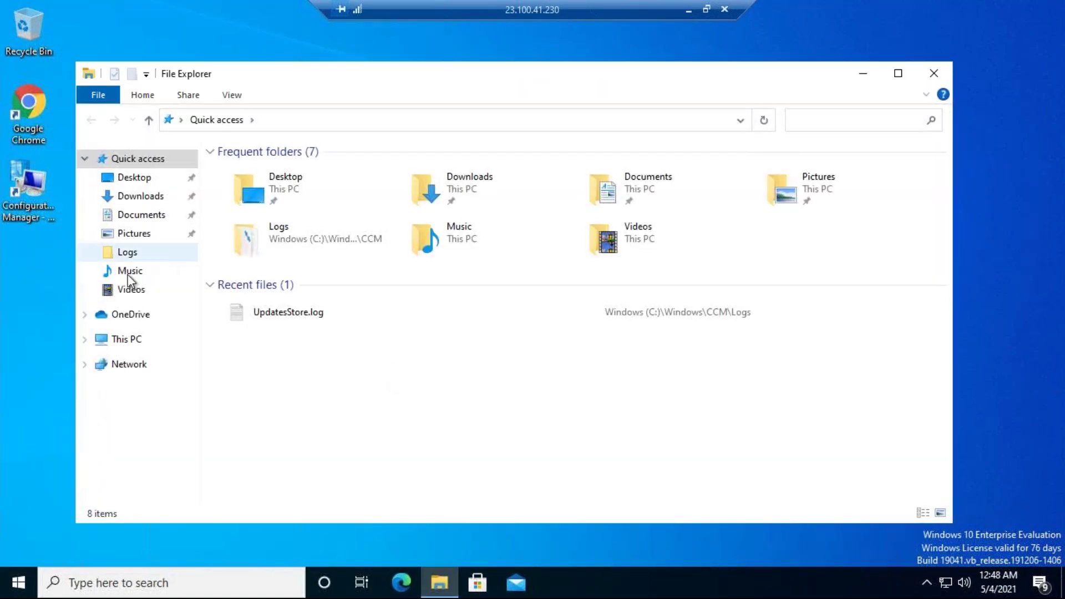
pyautogui.click(127, 339)
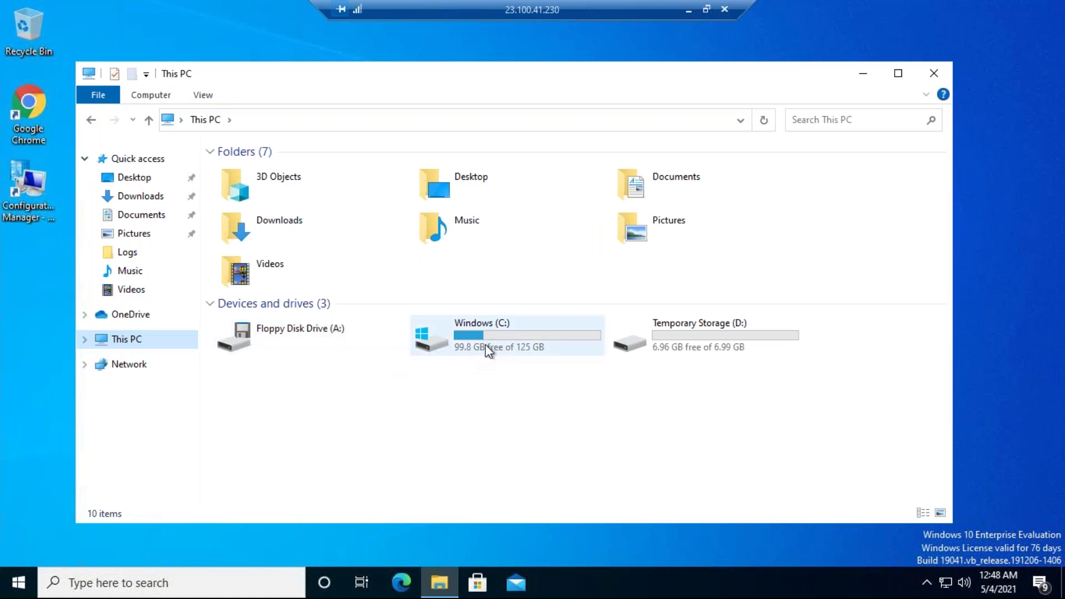
pyautogui.moveTo(532, 351)
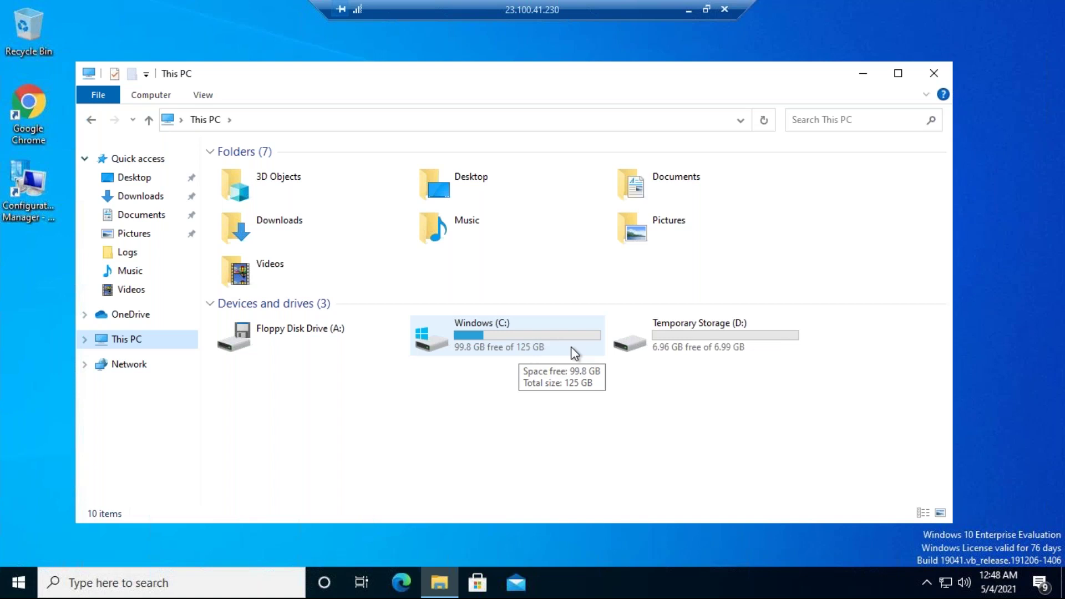
# Open Command Prompt and ping sccmps to test connectivity, stopping the ping before it completes
pyautogui.click(198, 581)
pyautogui.write('cmd')
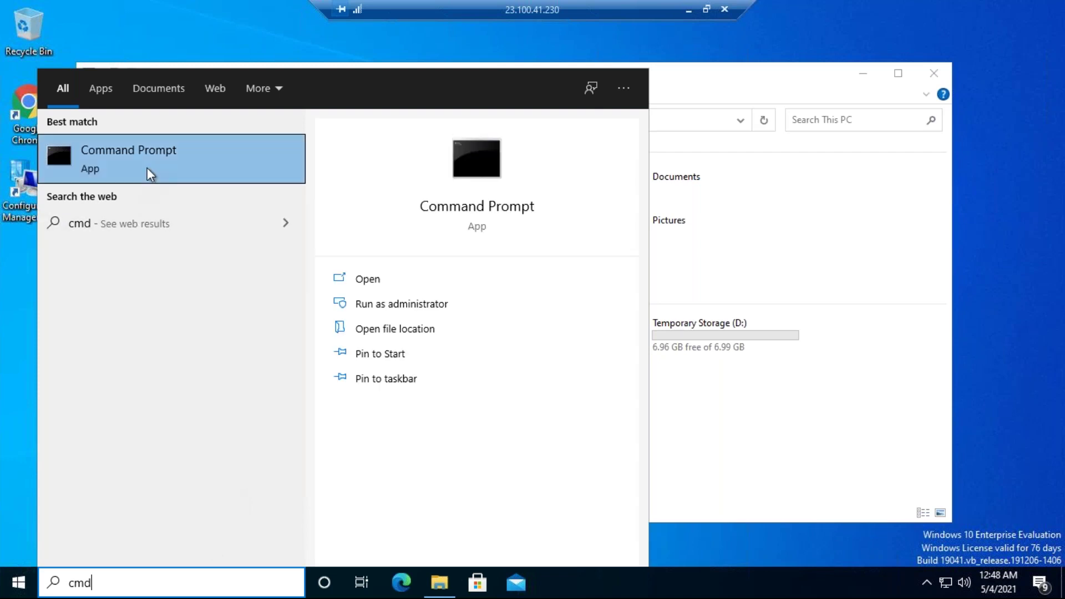
pyautogui.click(148, 167)
pyautogui.click(464, 211)
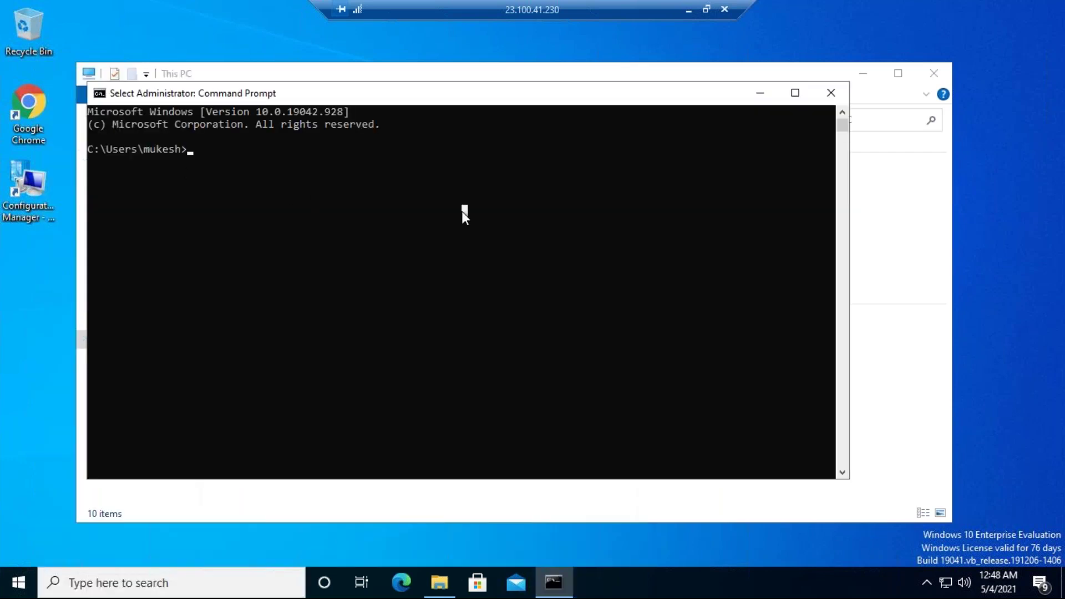
pyautogui.write('ping ')
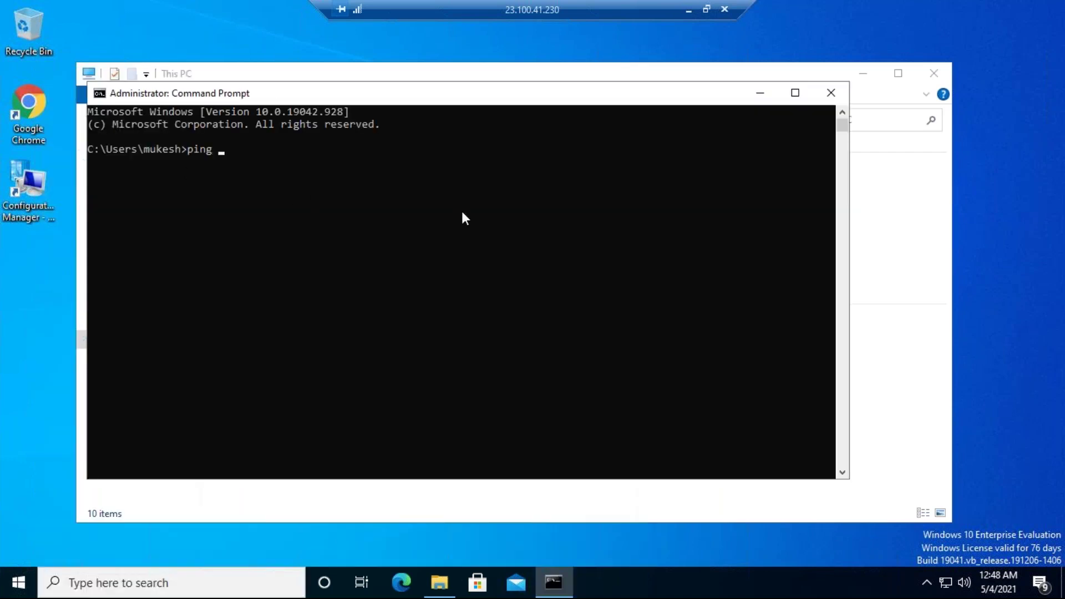
pyautogui.write('sccmps')
pyautogui.press('Return')
pyautogui.hotkey('ctrl', 'c')
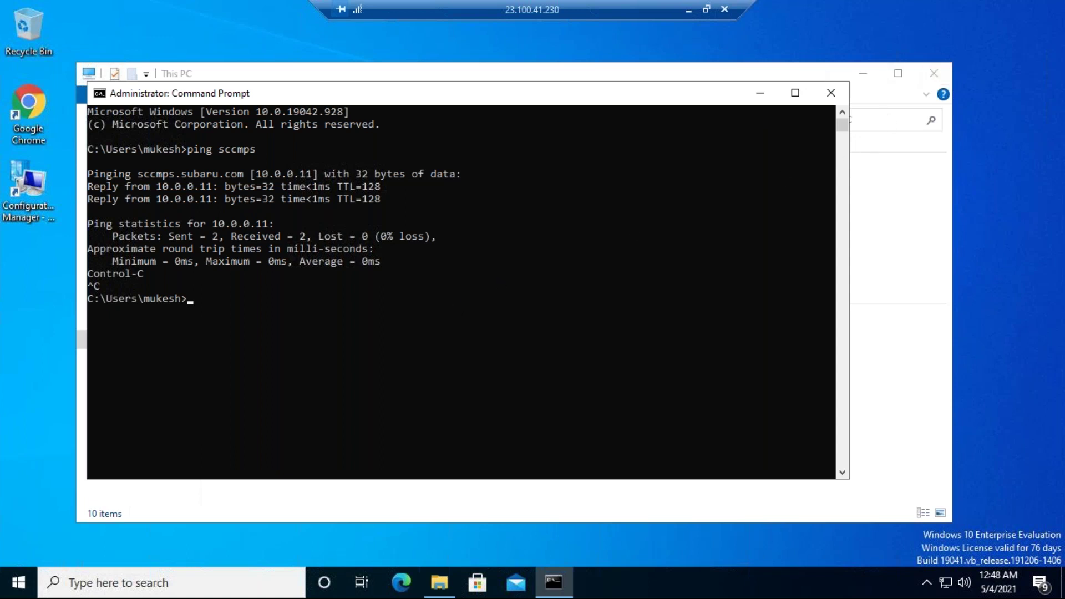
# Return to Command Prompt and launch the Services console with services.msc
pyautogui.click(827, 71)
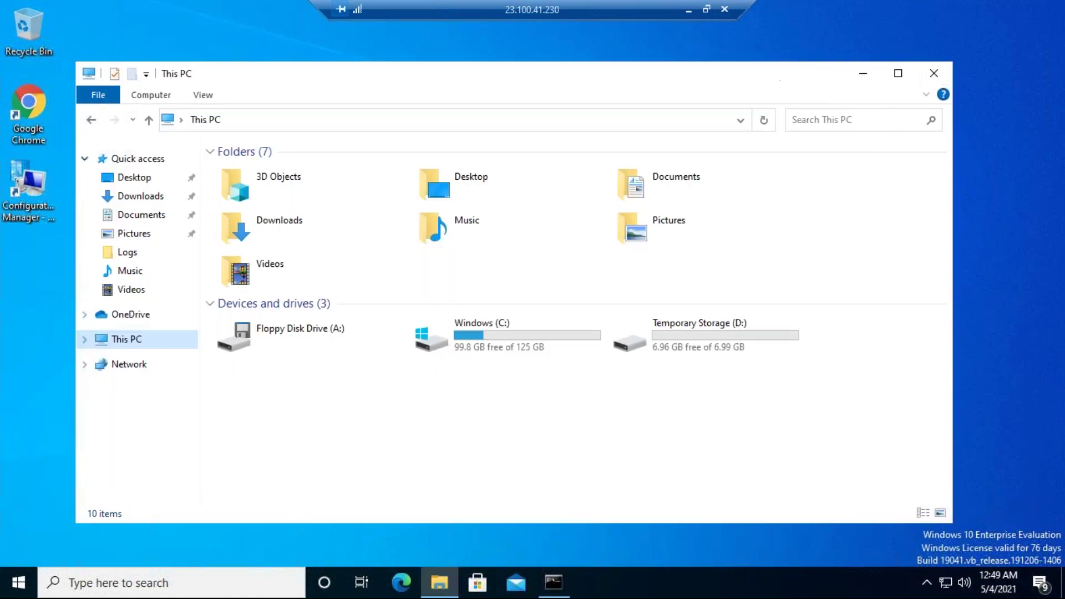
pyautogui.click(560, 577)
pyautogui.write('ser')
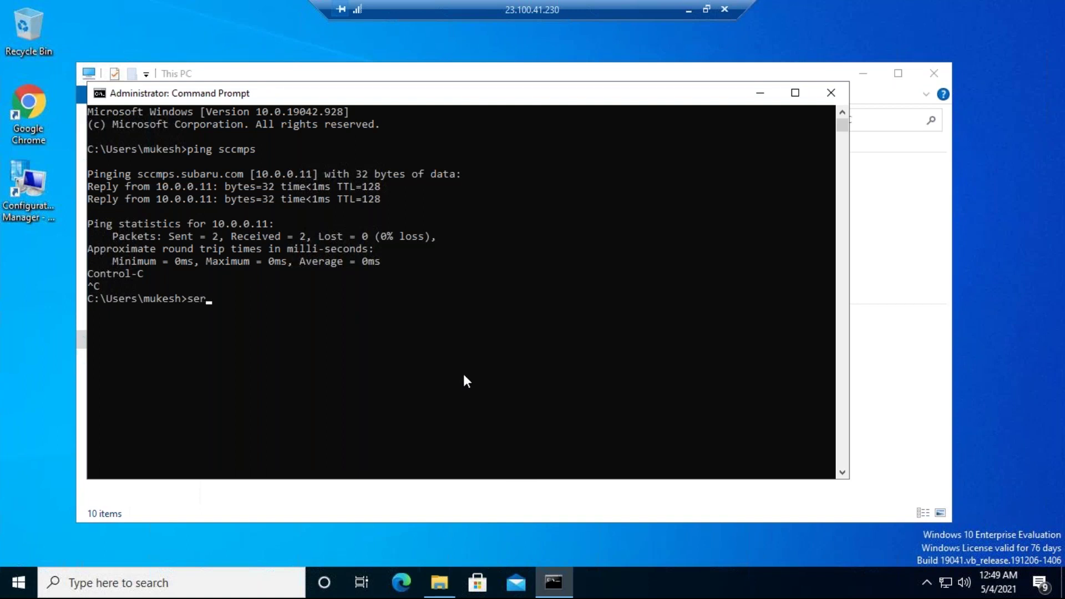
pyautogui.write('vices.msc')
pyautogui.press('Return')
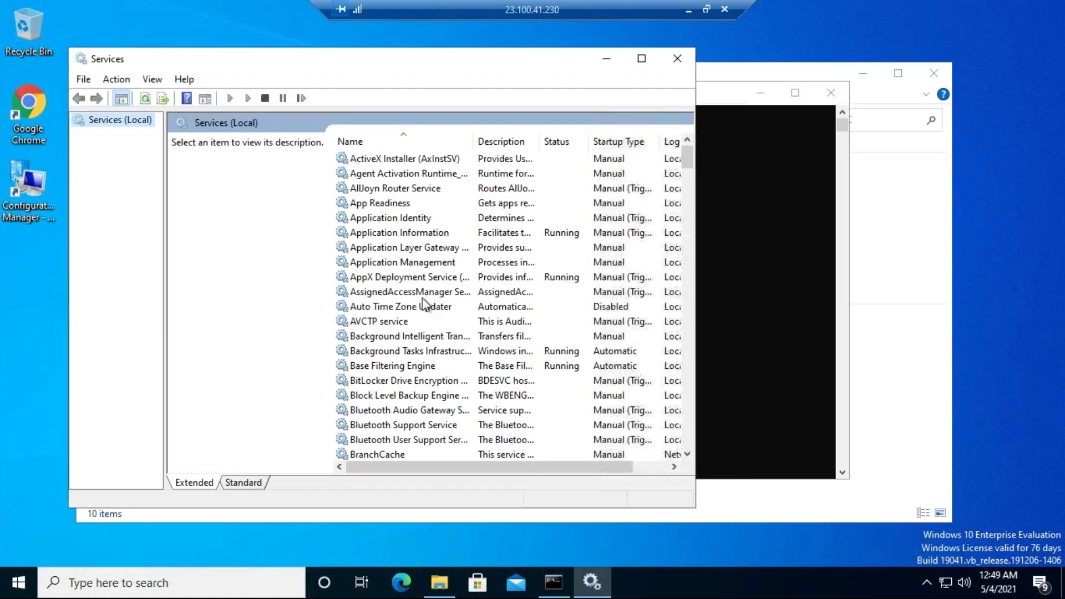
# Locate the SMS Agent Host service and restart it
pyautogui.click(401, 276)
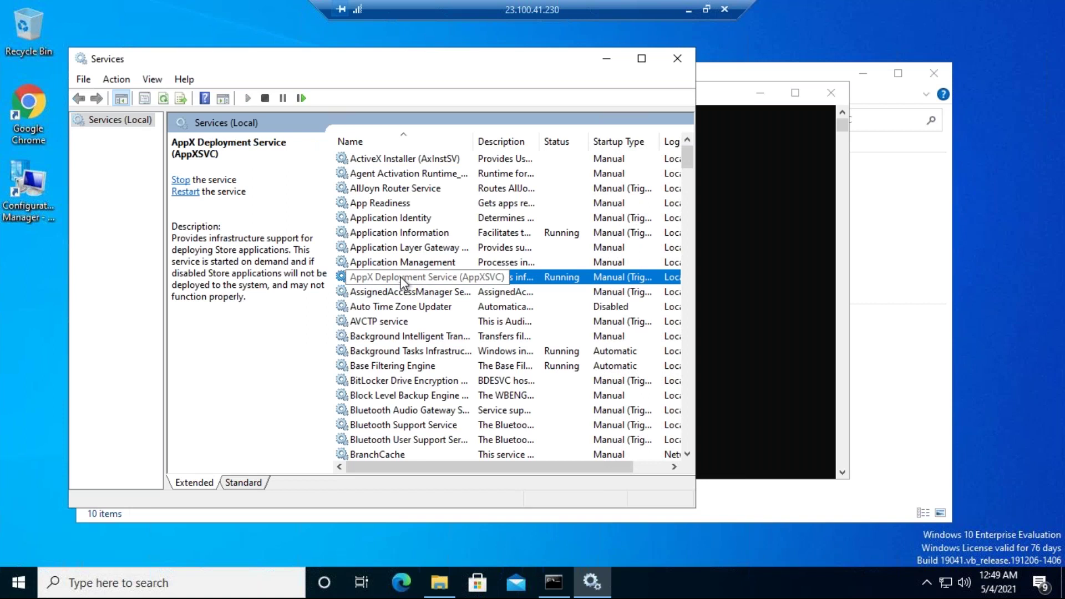
pyautogui.write('sms')
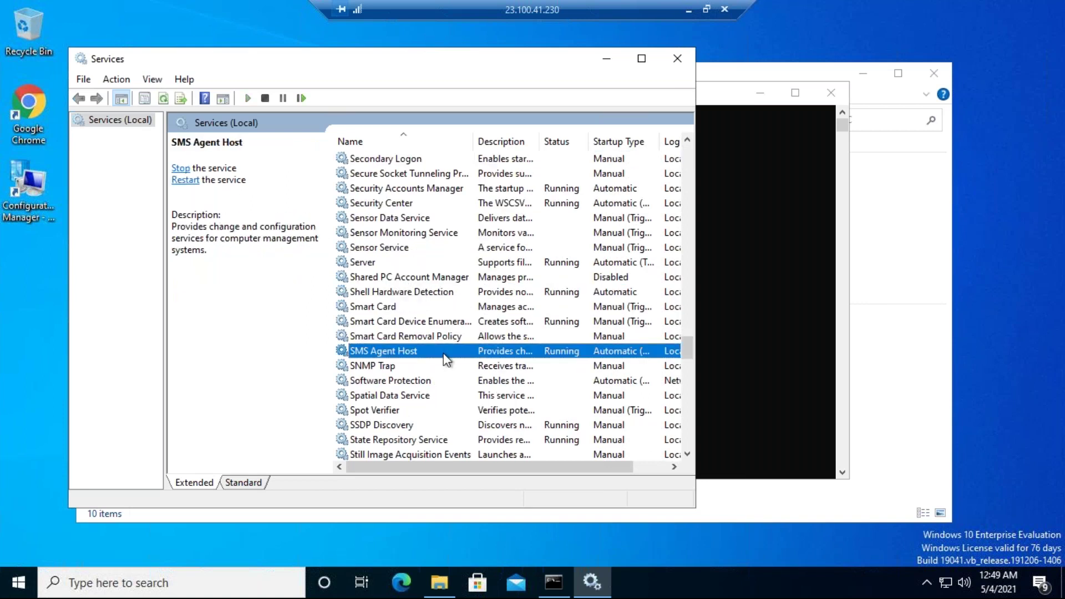
pyautogui.rightClick(446, 360)
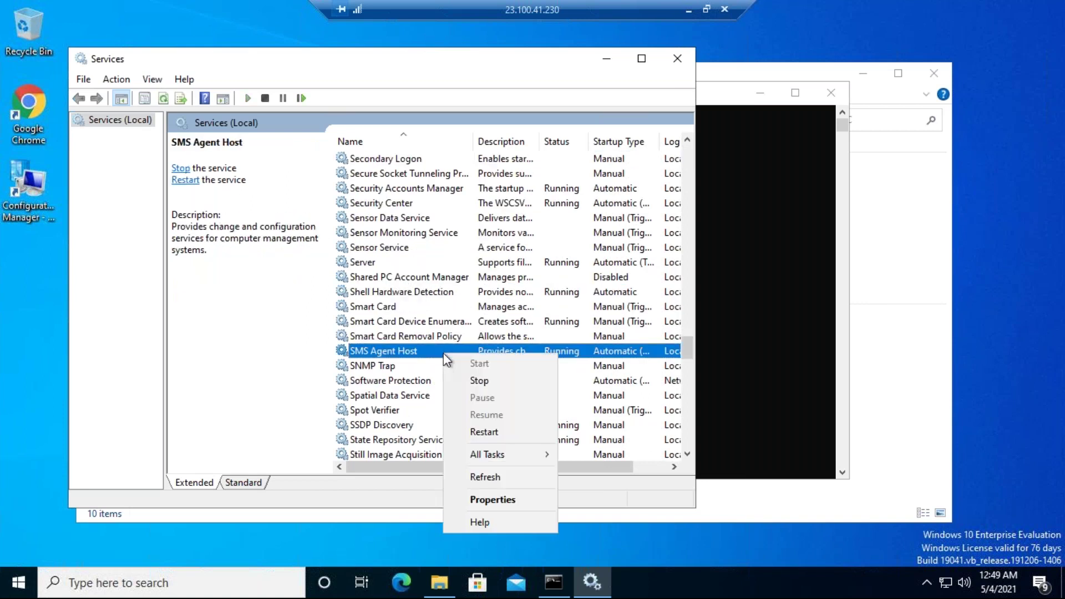
pyautogui.click(495, 436)
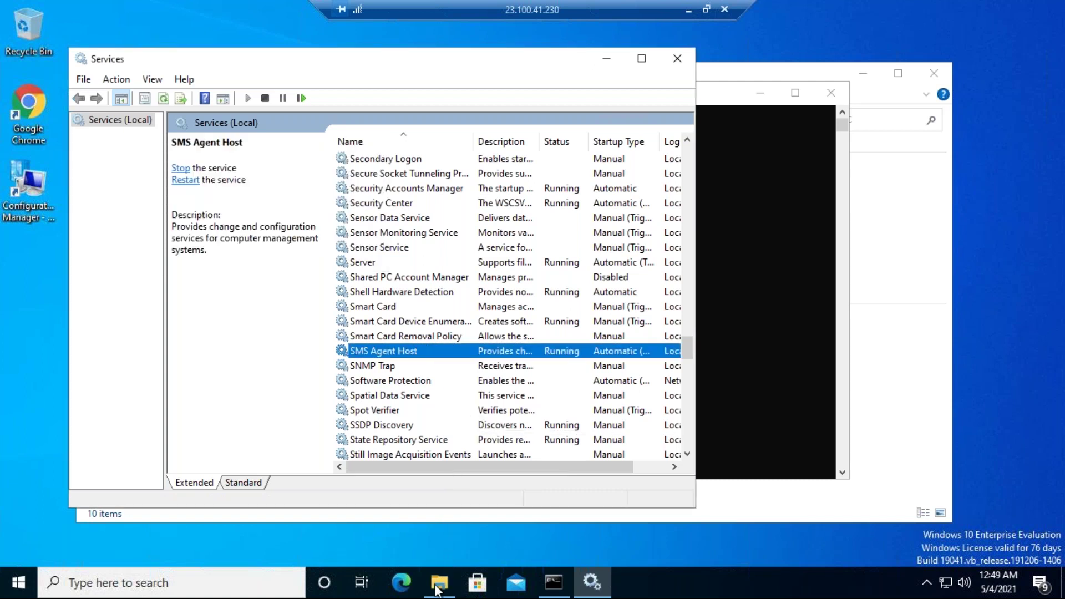
# Browse to the C:\Windows\CCM\Logs folder in File Explorer
pyautogui.moveTo(437, 572)
pyautogui.click(886, 357)
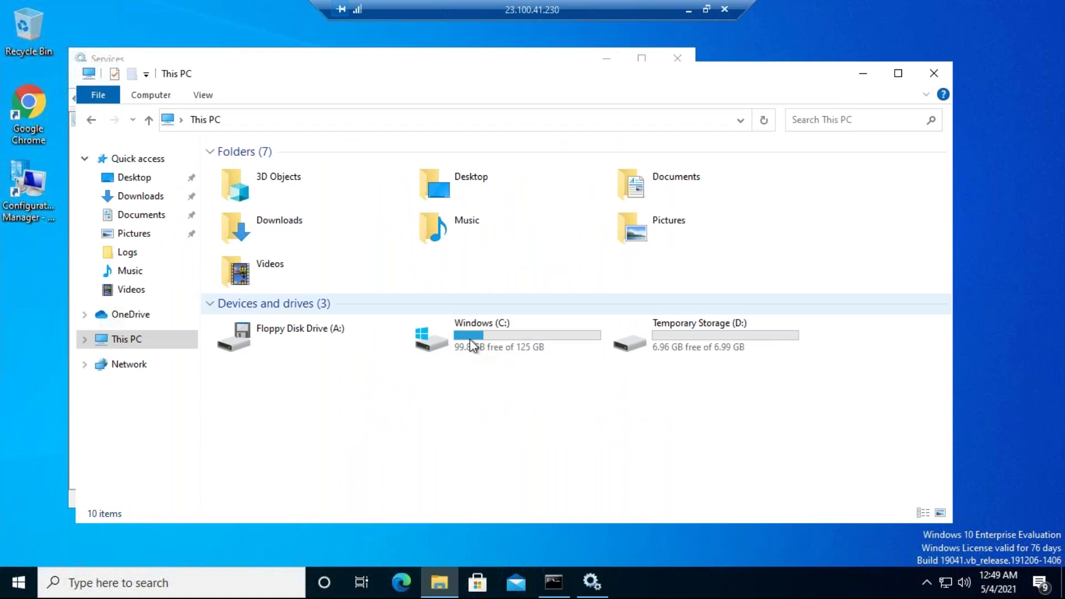
pyautogui.doubleClick(528, 351)
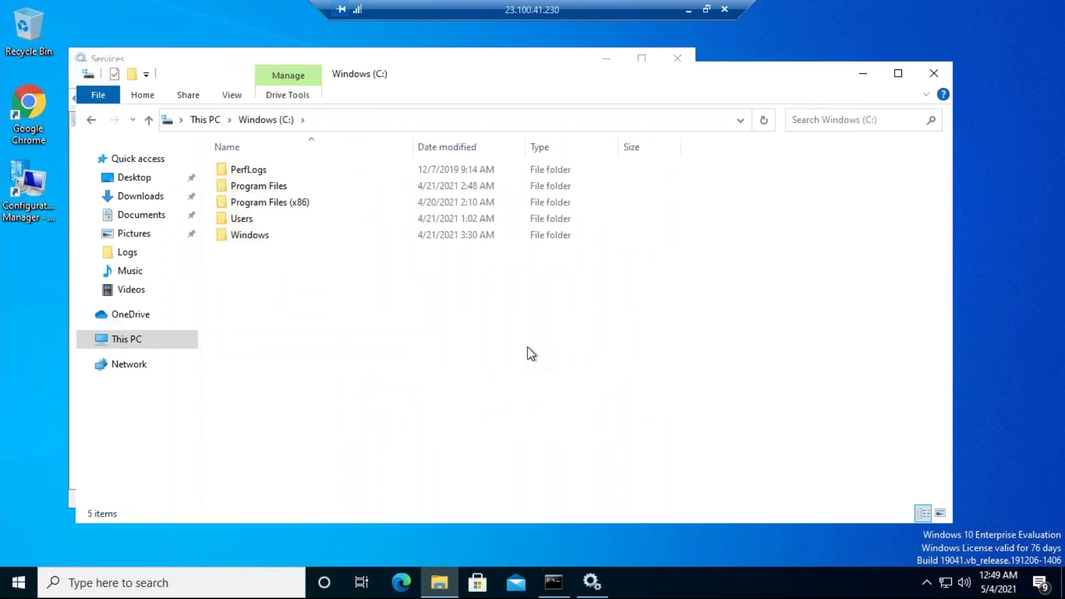
pyautogui.press('w')
pyautogui.press('Return')
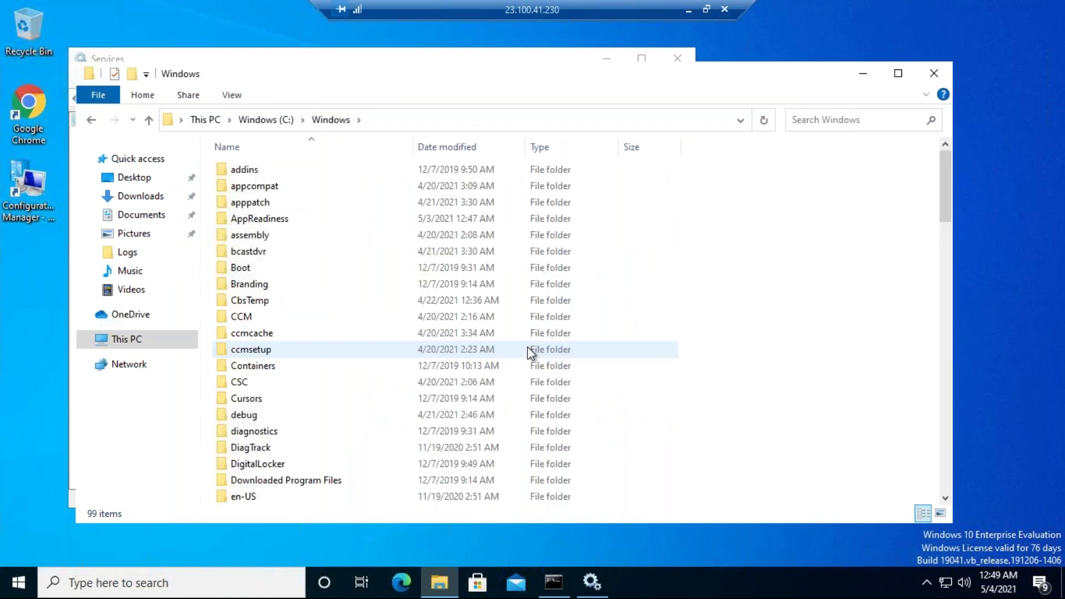
pyautogui.press('c')
pyautogui.press('c')
pyautogui.press('Return')
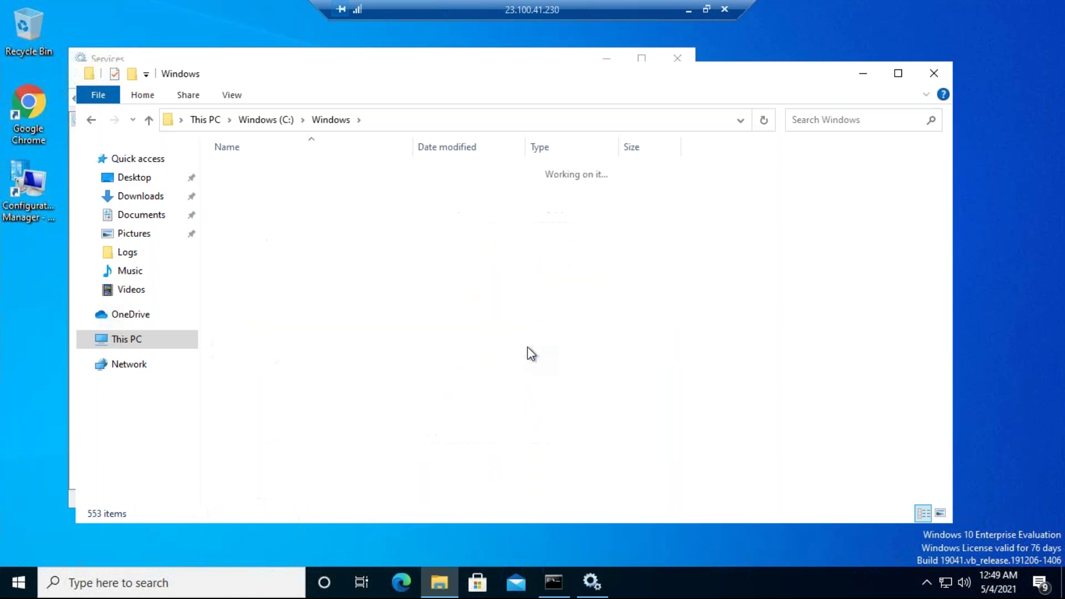
pyautogui.press('l')
pyautogui.press('Return')
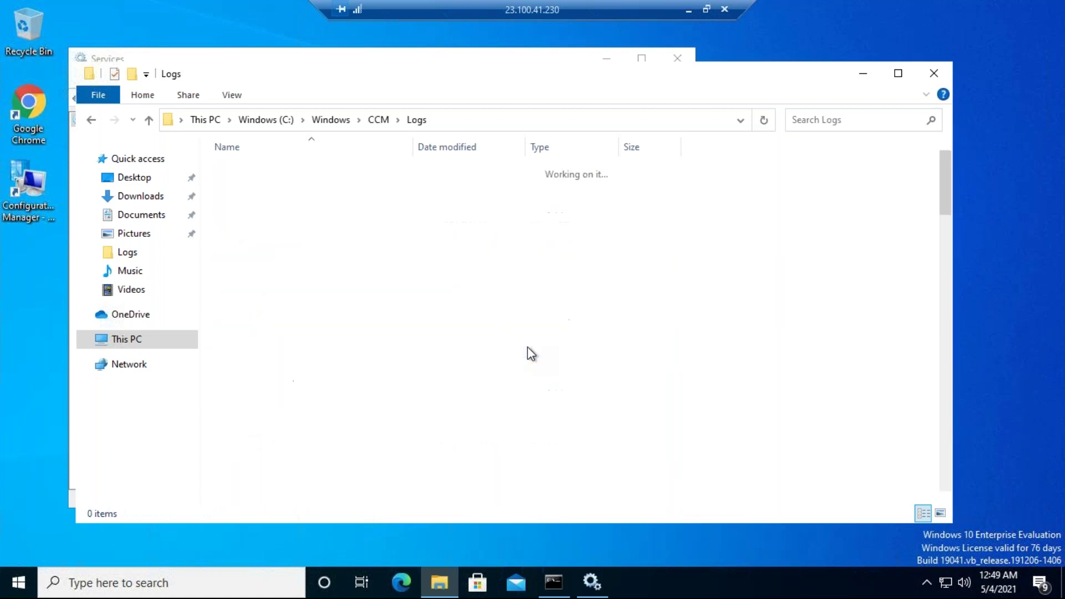
# Open ClientIDManagerStartup.log and highlight the client registration status among the newest RegTask entries at the end of the log
pyautogui.press('c')
pyautogui.press('l')
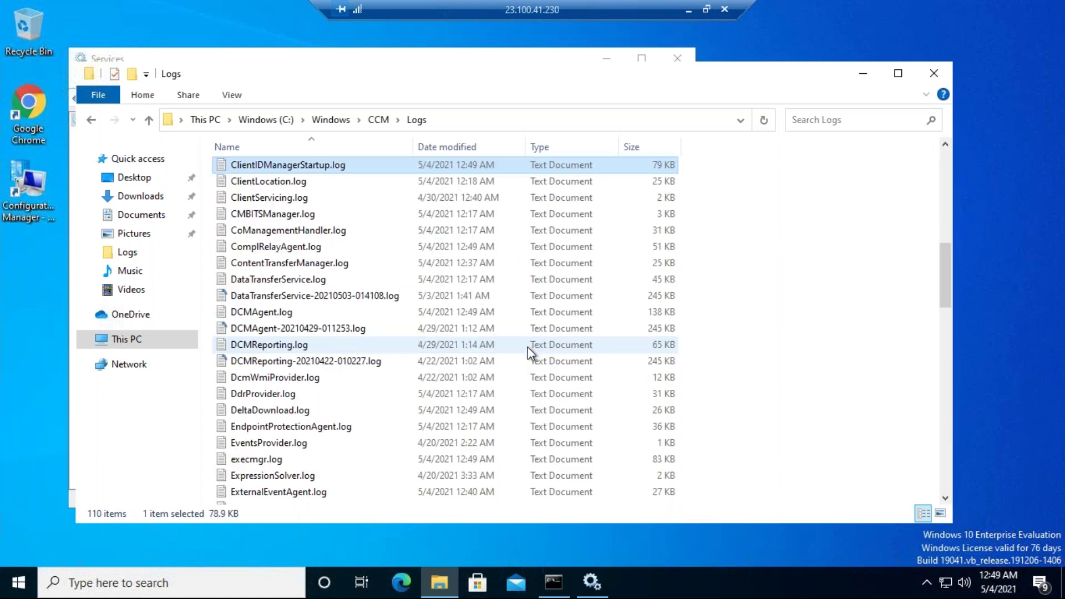
pyautogui.press('Return')
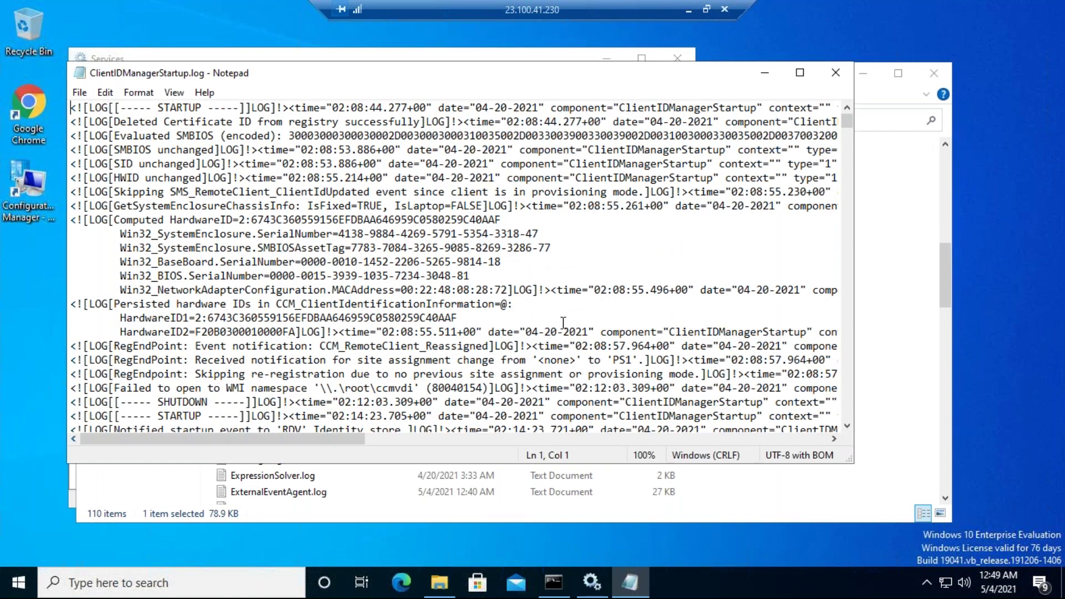
pyautogui.moveTo(847, 122); pyautogui.dragTo(847, 430)
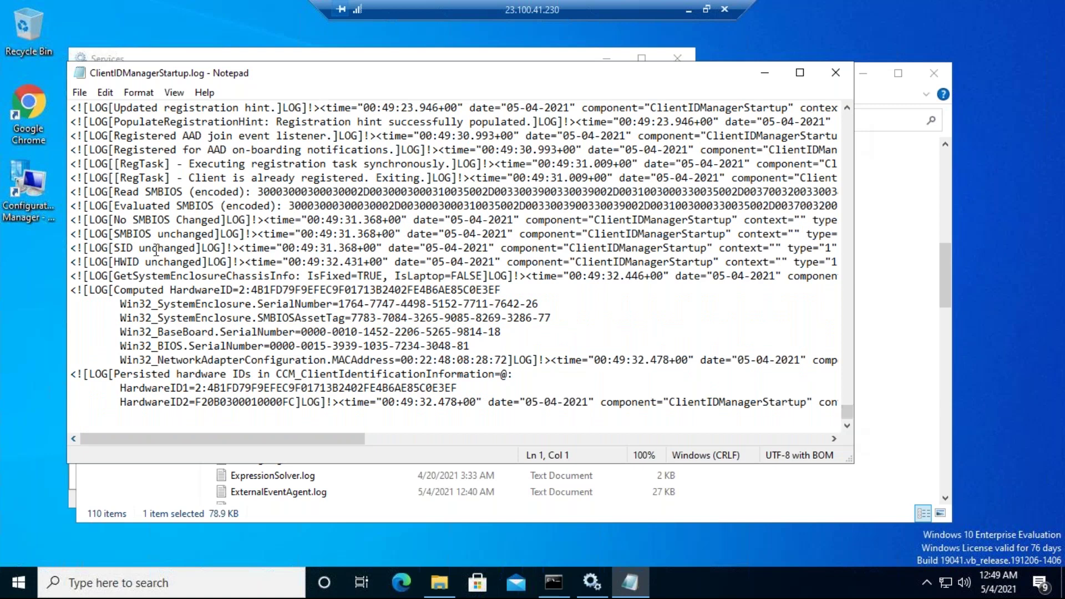
pyautogui.moveTo(192, 178); pyautogui.dragTo(366, 183)
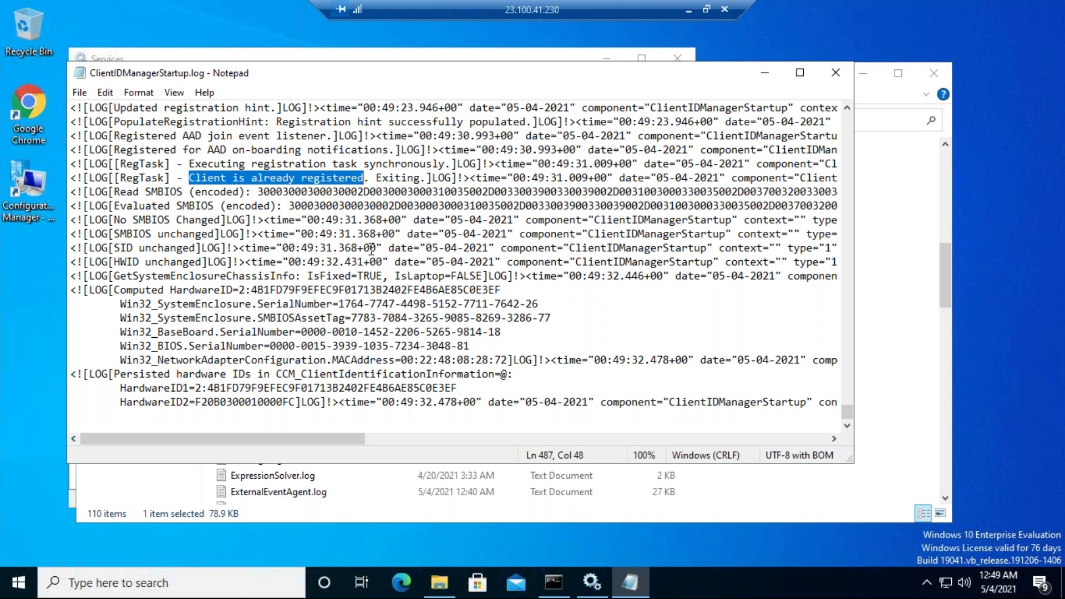
# Review the log from the latest SHUTDOWN and STARTUP entries through to the client registration line, and close it
pyautogui.scroll(3, 320, 320)
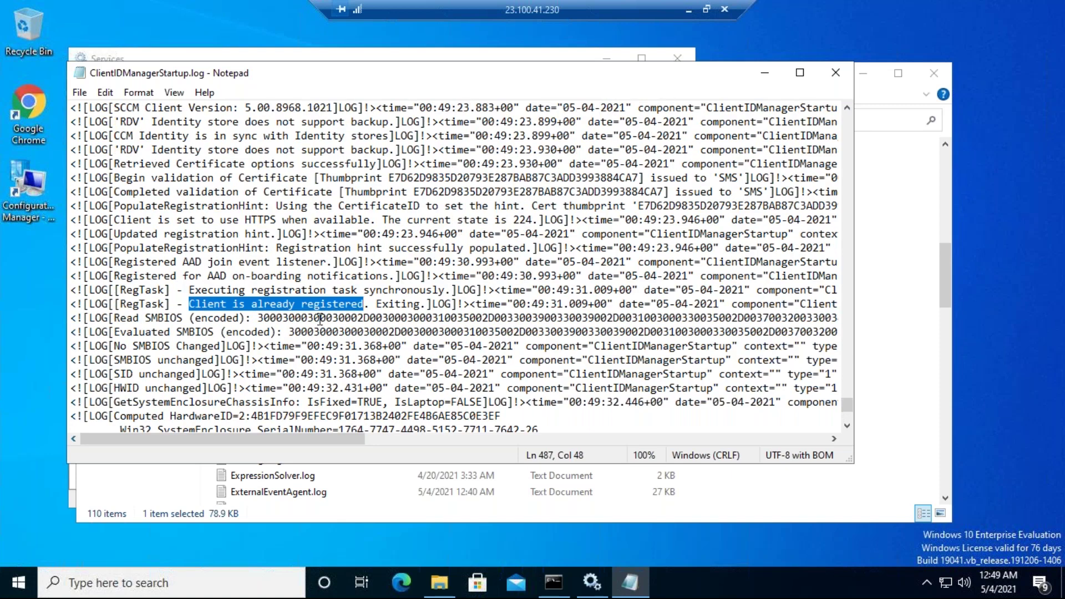
pyautogui.scroll(5, 320, 320)
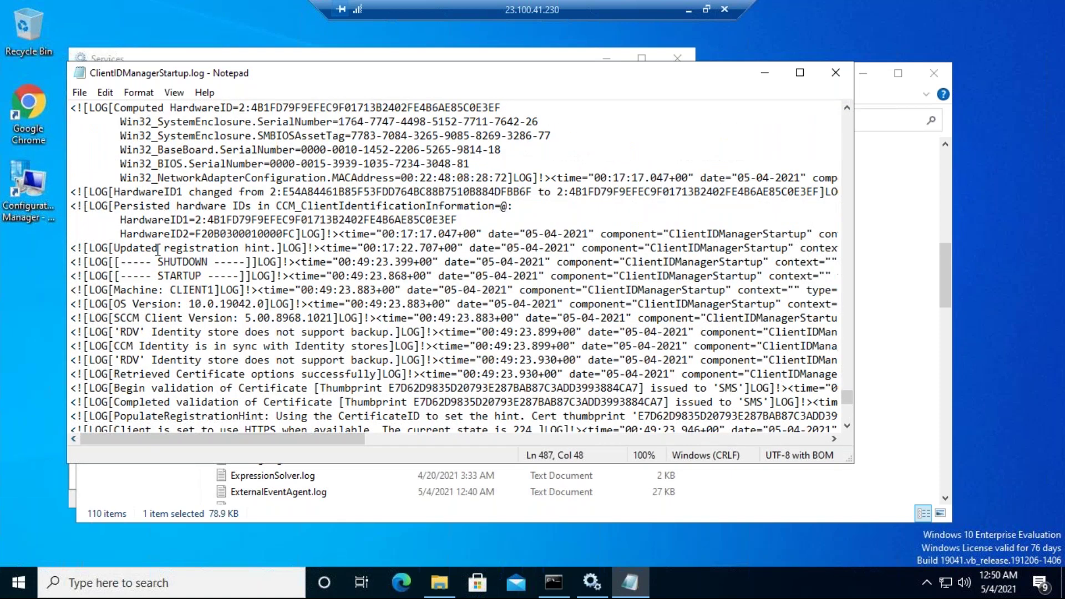
pyautogui.click(153, 261)
pyautogui.moveTo(173, 256); pyautogui.dragTo(213, 276)
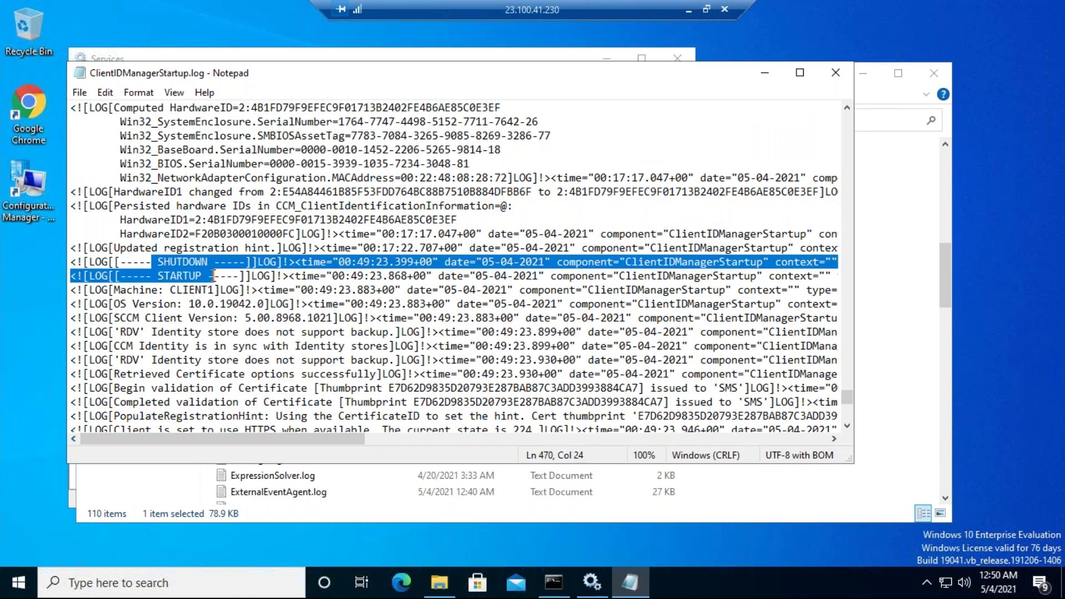
pyautogui.scroll(-2, 222, 302)
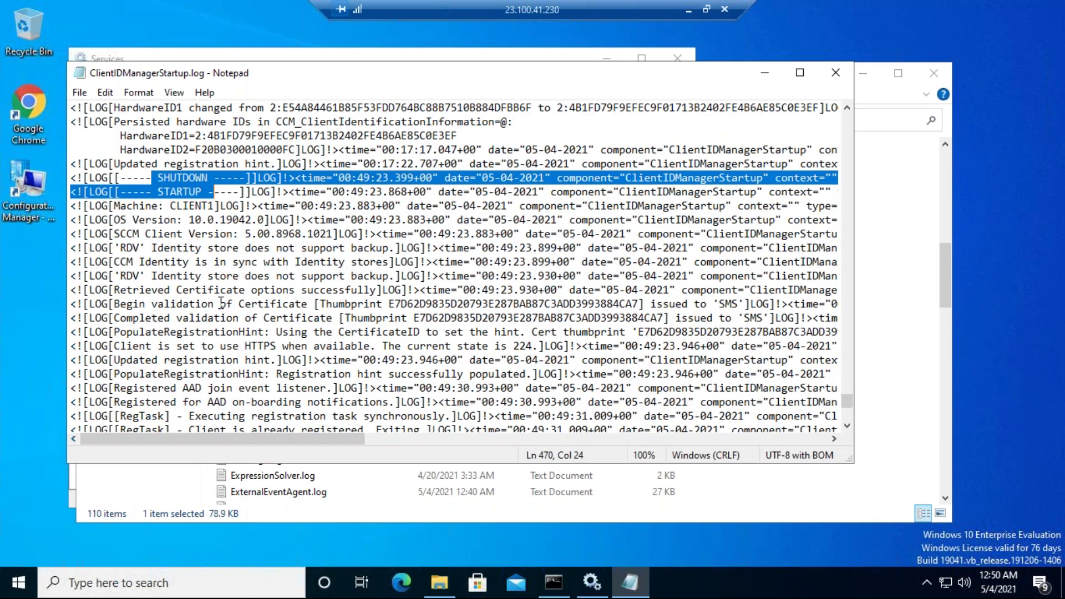
pyautogui.scroll(-3, 222, 303)
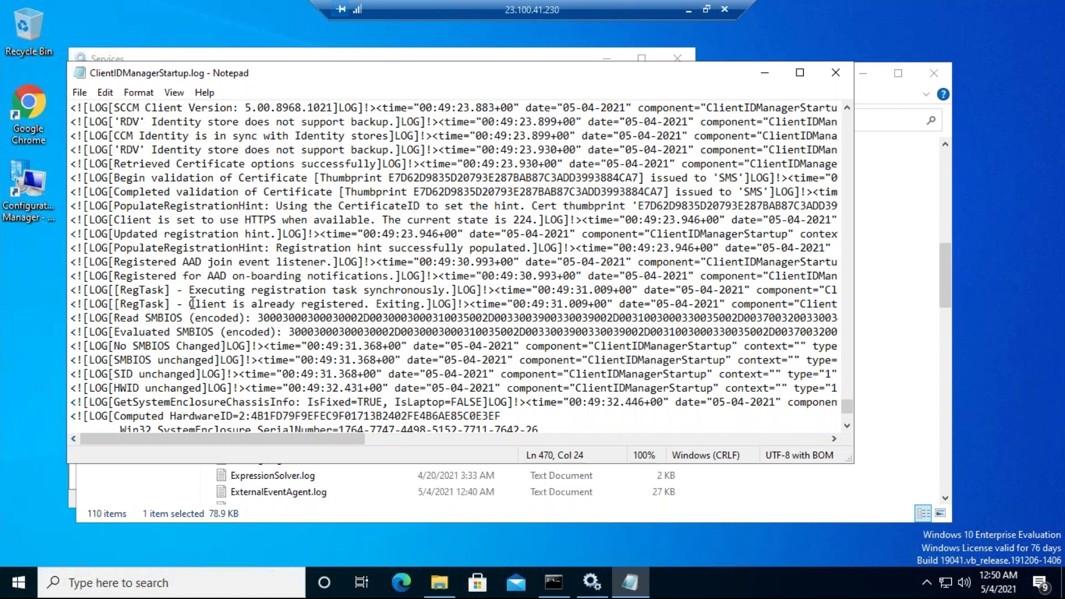
pyautogui.click(192, 304)
pyautogui.moveTo(191, 304); pyautogui.dragTo(415, 306)
pyautogui.click(836, 72)
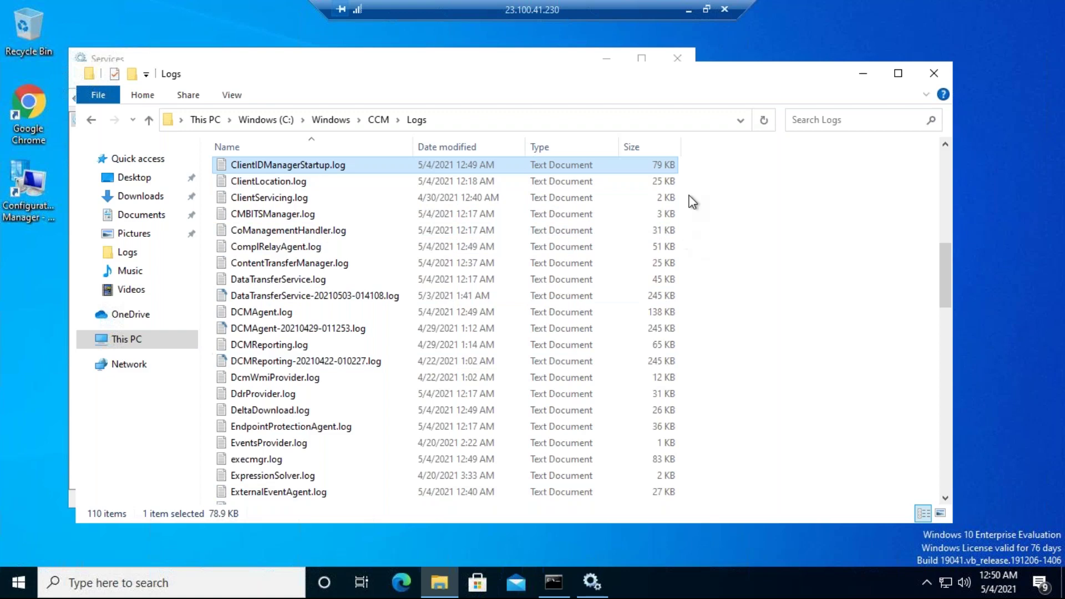
# Close File Explorer and the Services console, and change the Command Prompt directory to the root of C: with cd\
pyautogui.click(935, 74)
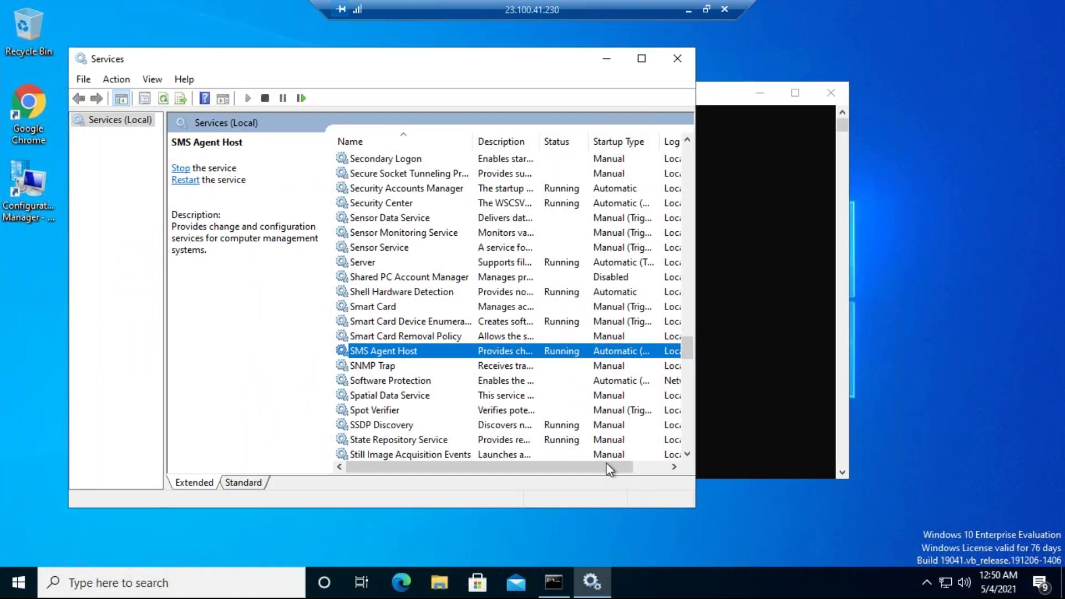
pyautogui.click(676, 62)
pyautogui.click(630, 387)
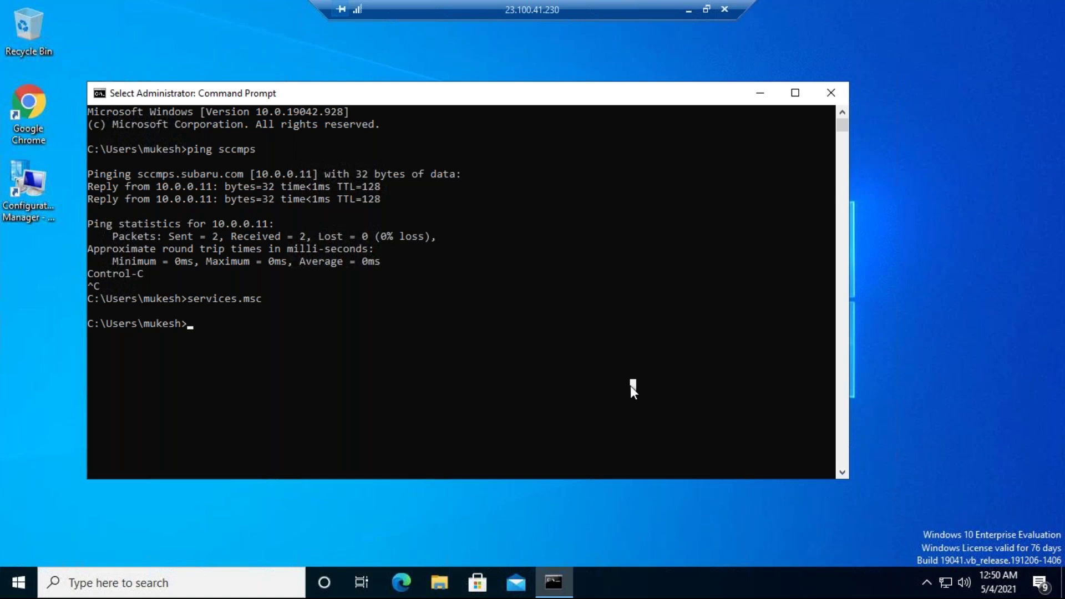
pyautogui.press('Escape')
pyautogui.write('cd\\')
pyautogui.press('Return')
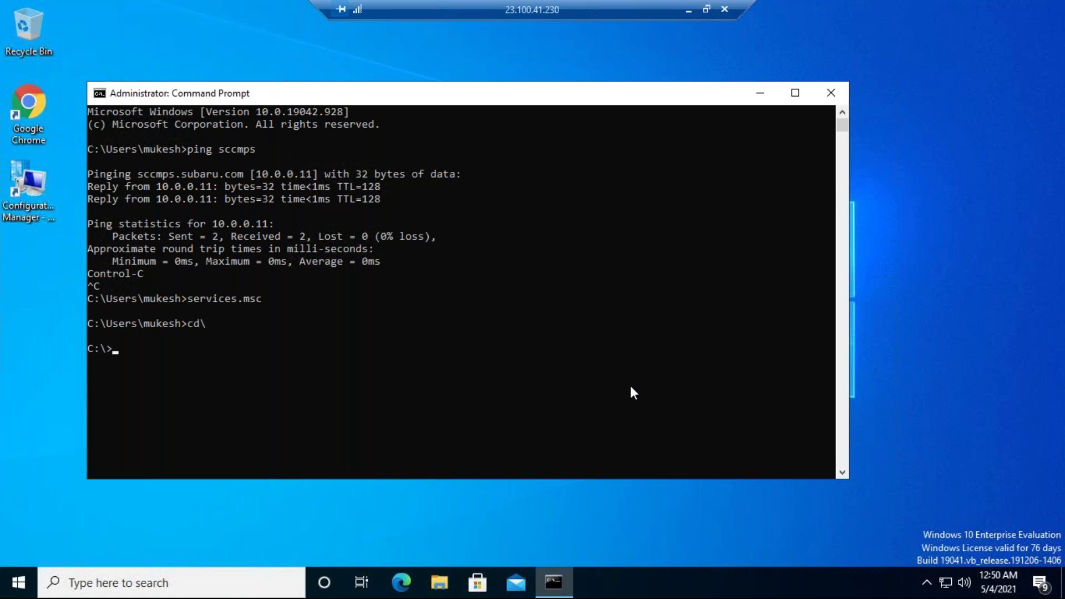
# Open File Explorer and browse to the C:\Windows\ccmsetup folder to locate ccmsetup.exe
pyautogui.click(434, 583)
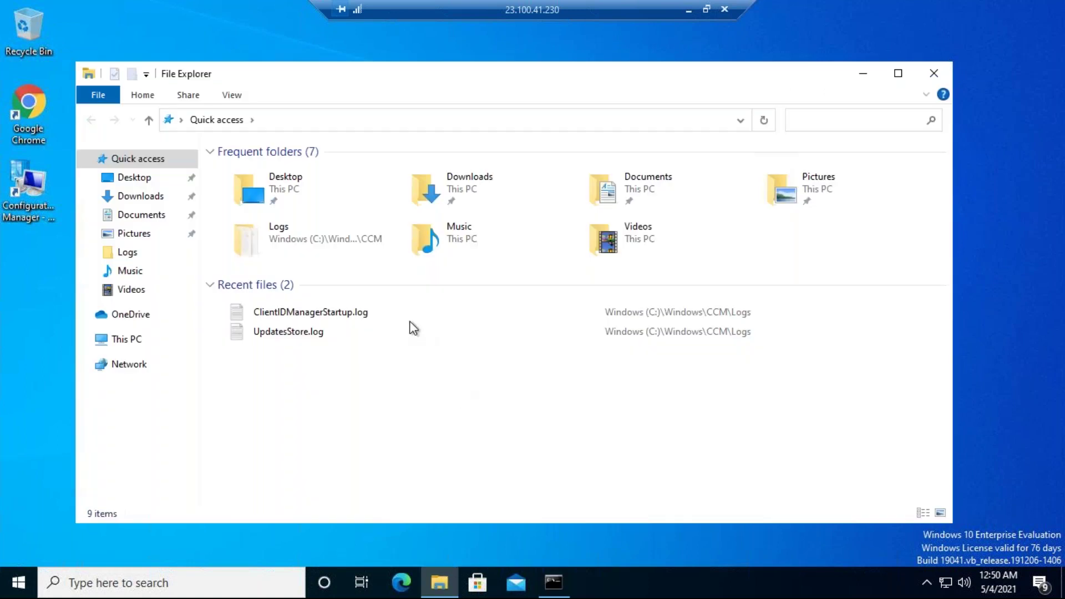
pyautogui.click(125, 340)
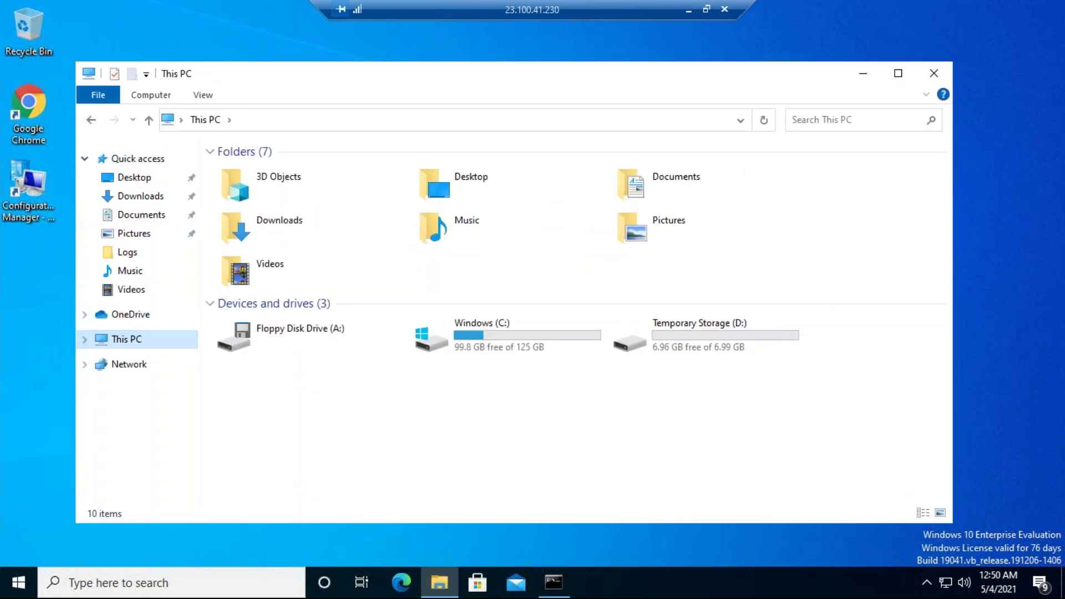
pyautogui.doubleClick(471, 344)
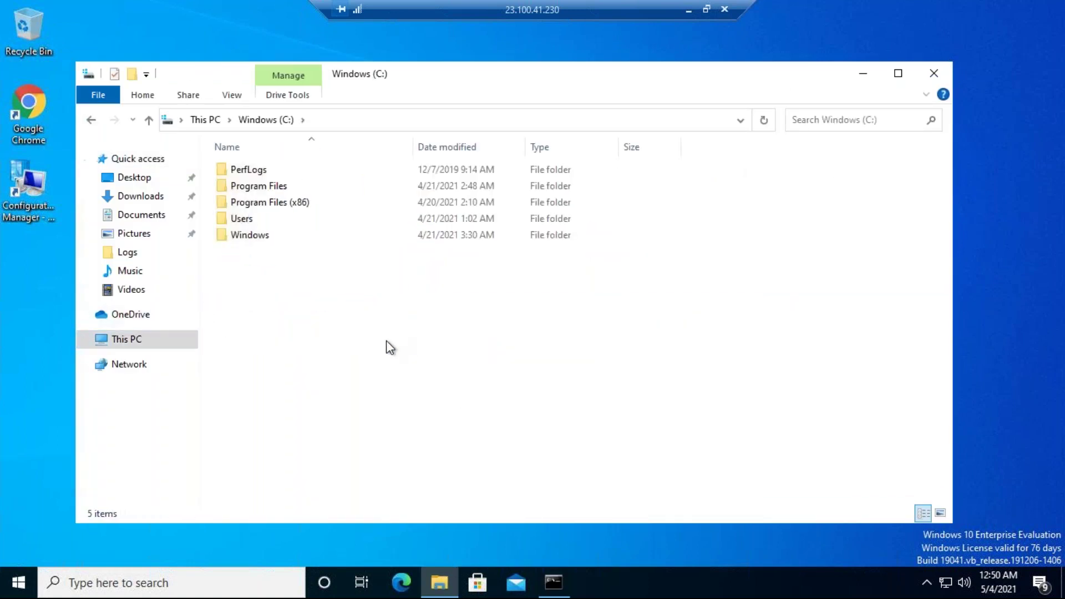
pyautogui.doubleClick(254, 237)
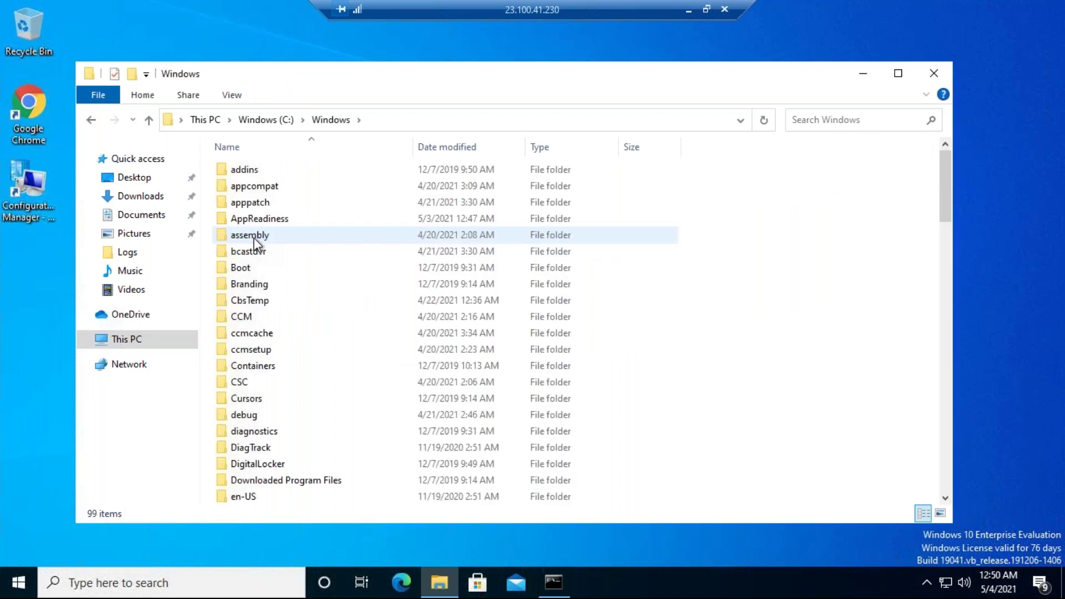
pyautogui.doubleClick(268, 351)
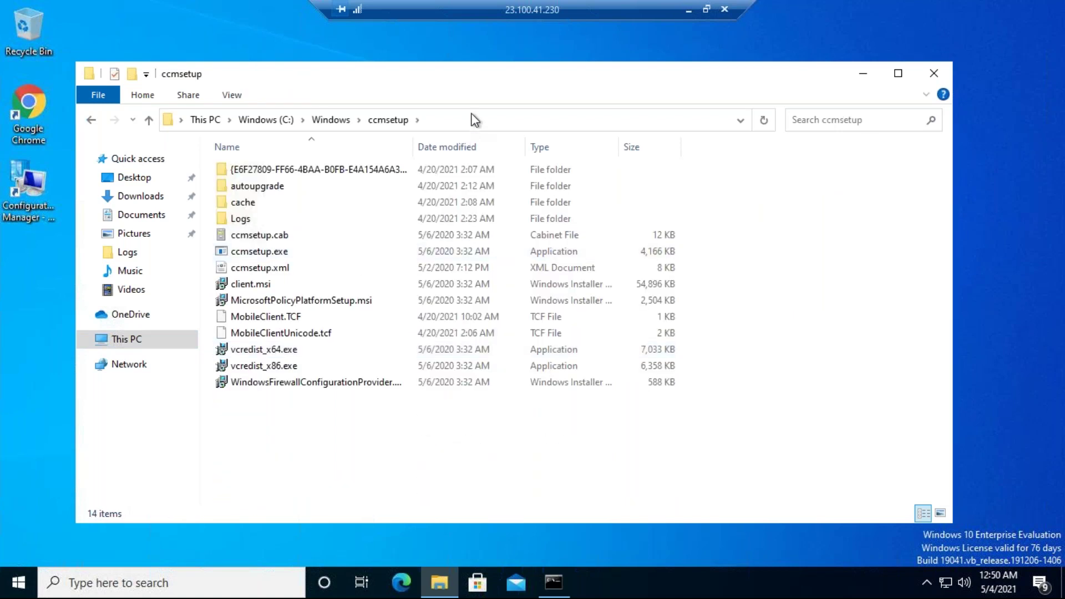
# Switch to Command Prompt, change the directory to Windows\ccmsetup and run ccmsetup.exe /uninstall
pyautogui.click(554, 582)
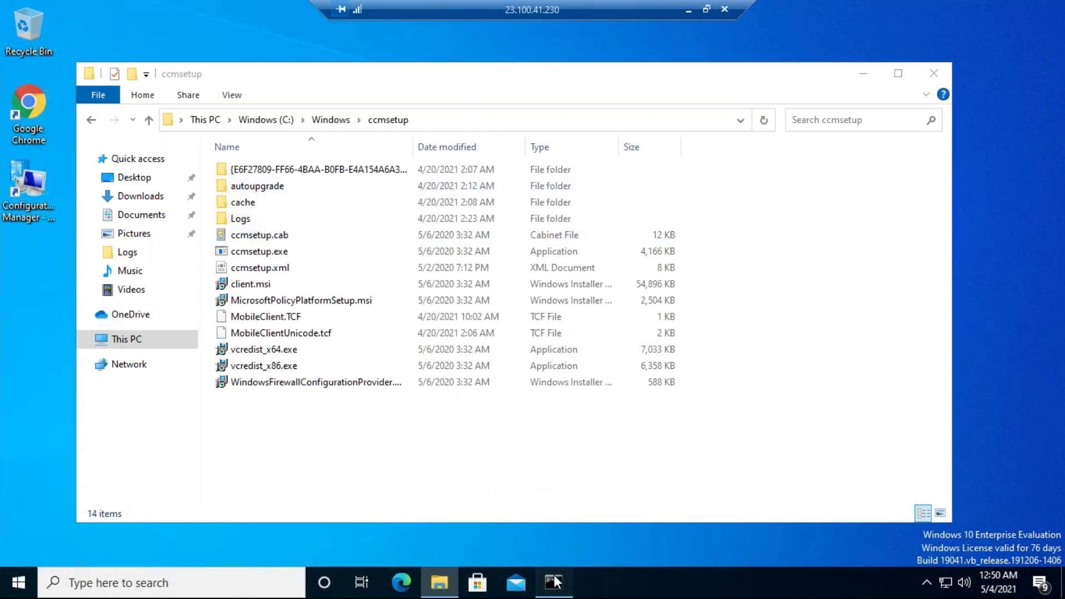
pyautogui.write('cd ')
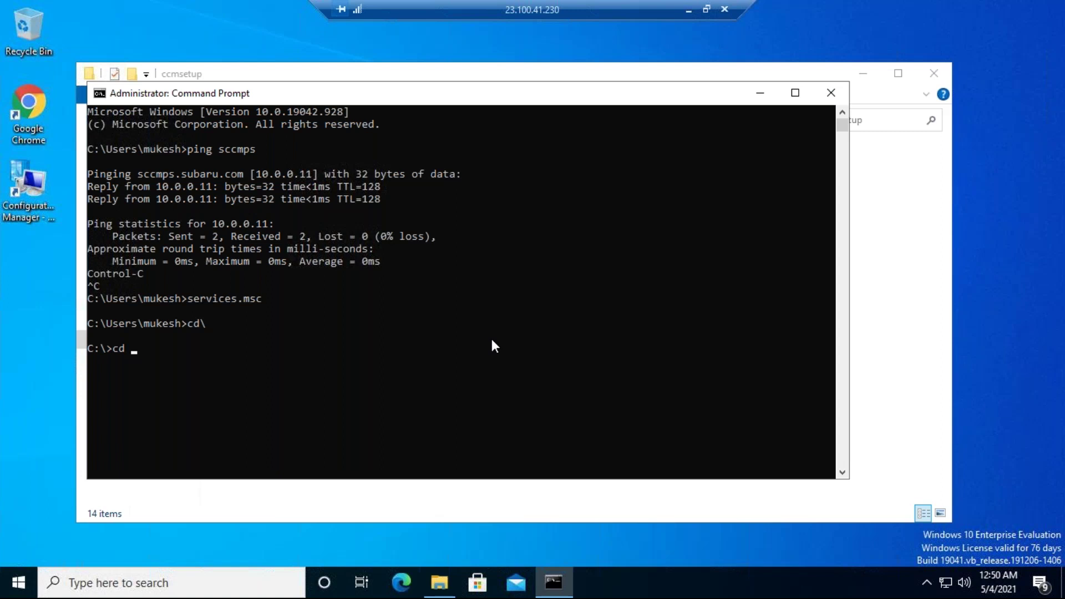
pyautogui.write('Windows\\ccmsetup')
pyautogui.press('Return')
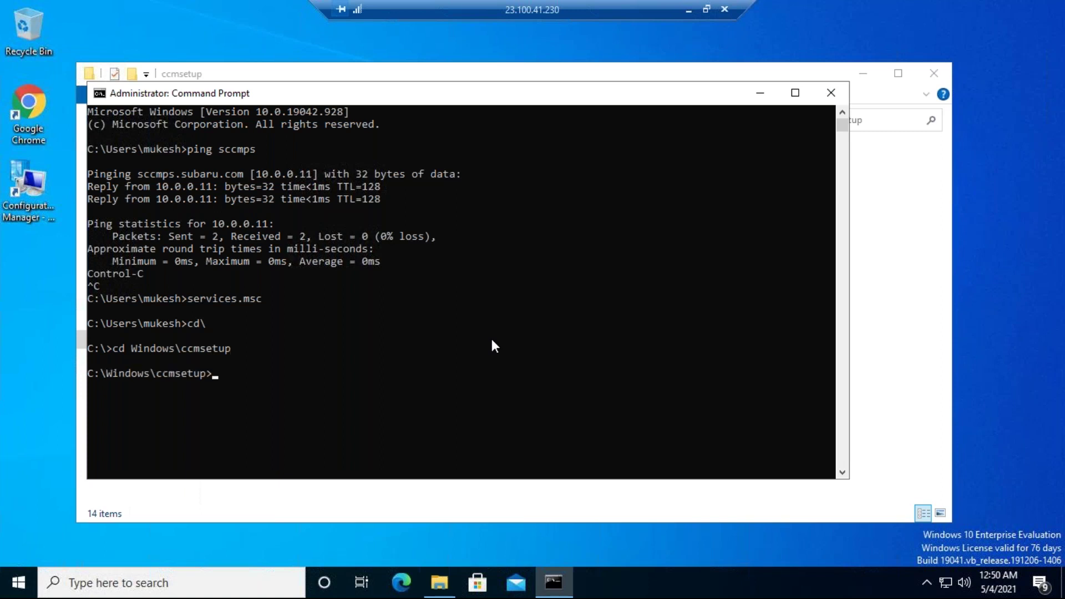
pyautogui.write('ccmsetup.exe /uninstall')
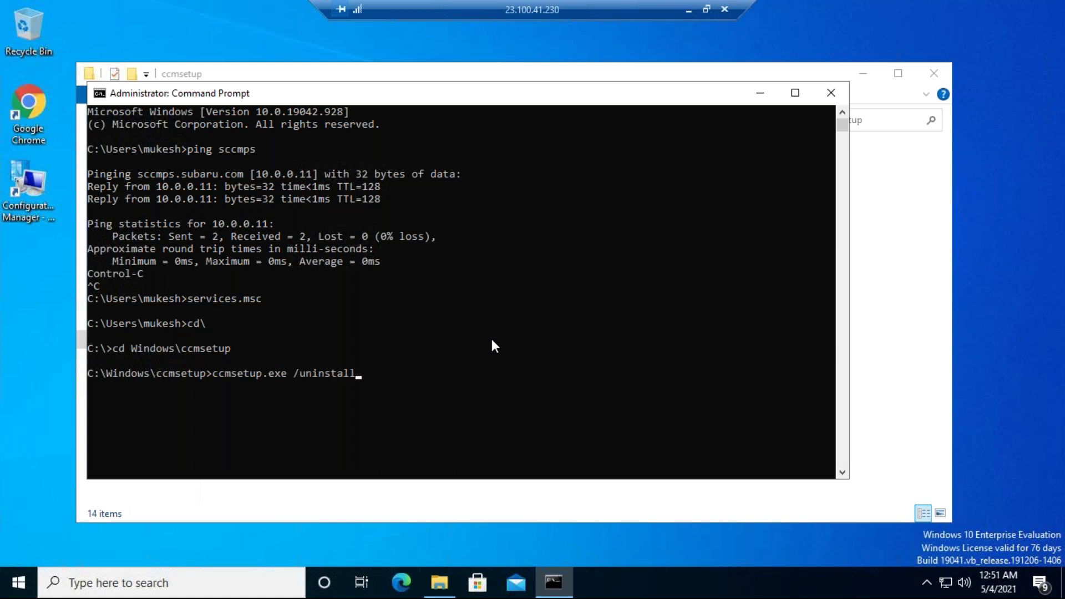
pyautogui.press('Return')
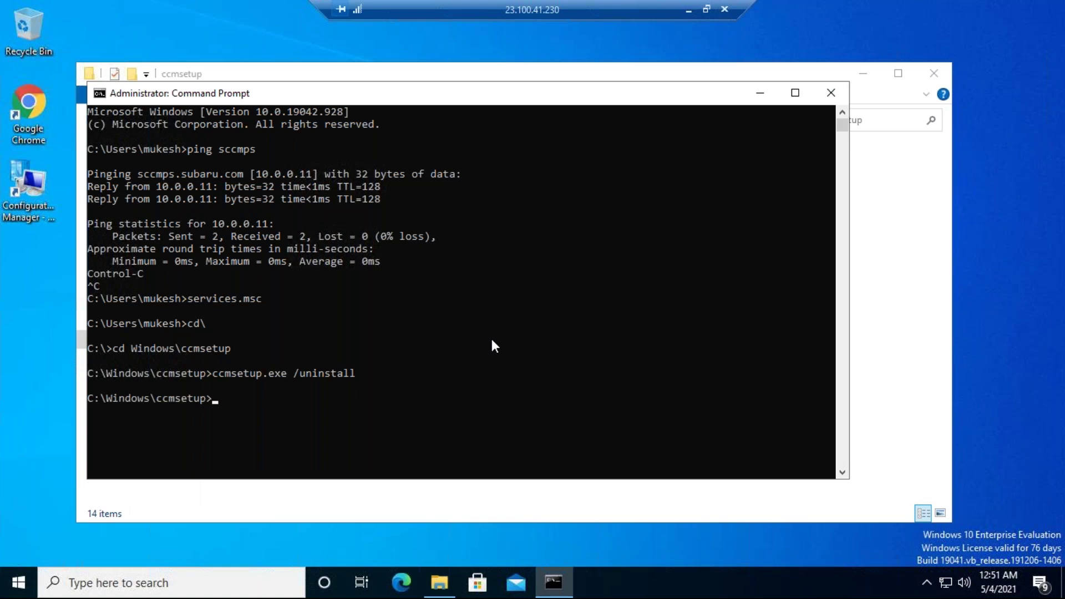
# Open ccmsetup.log from the ccmsetup Logs folder in File Explorer and examine the newest uninstall entries at its end
pyautogui.click(939, 298)
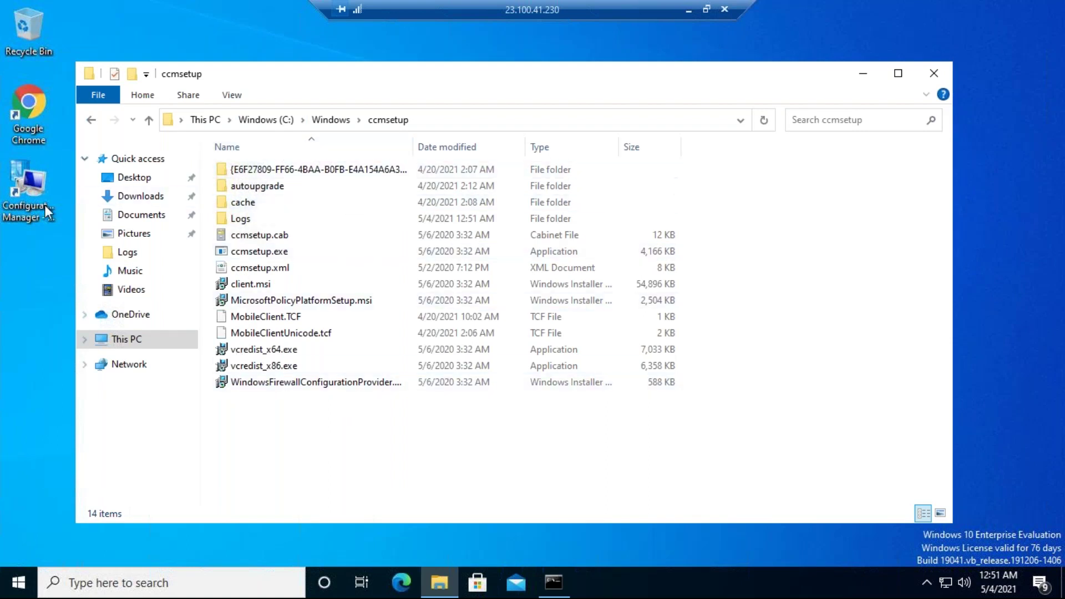
pyautogui.click(248, 218)
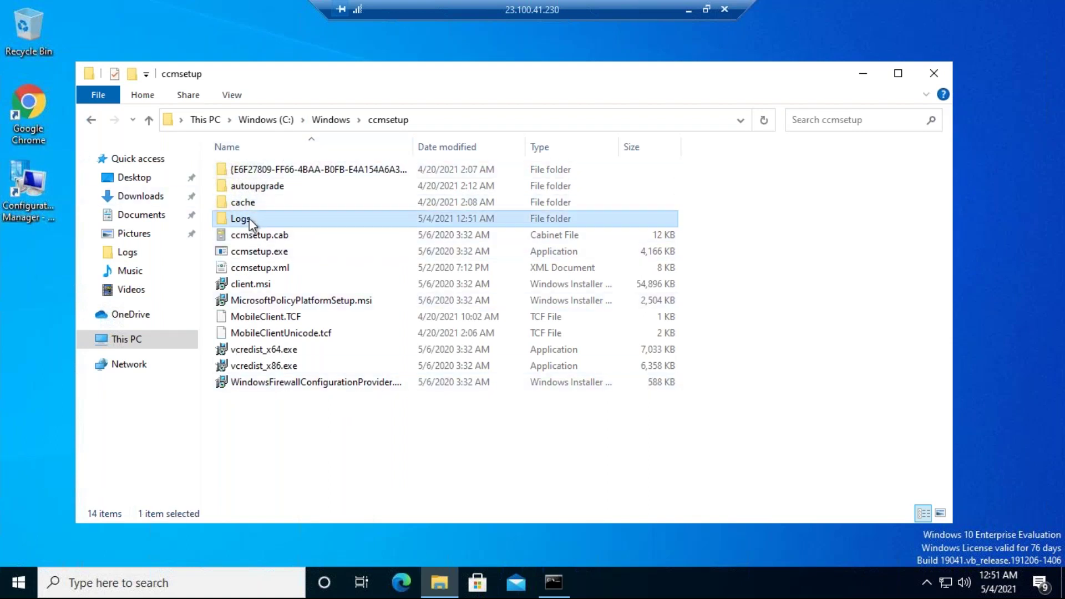
pyautogui.doubleClick(249, 218)
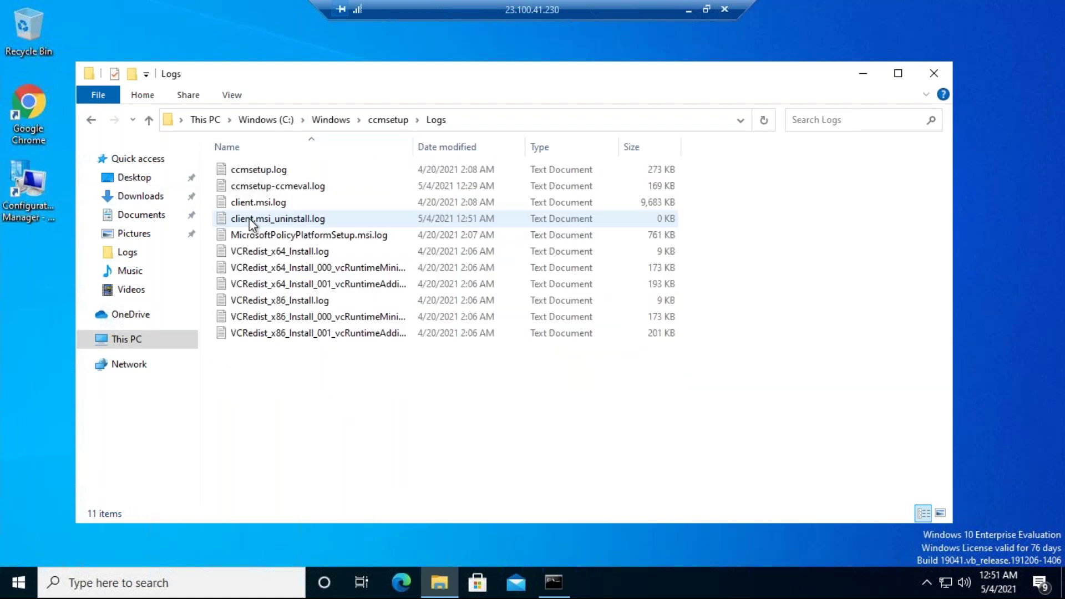
pyautogui.click(309, 173)
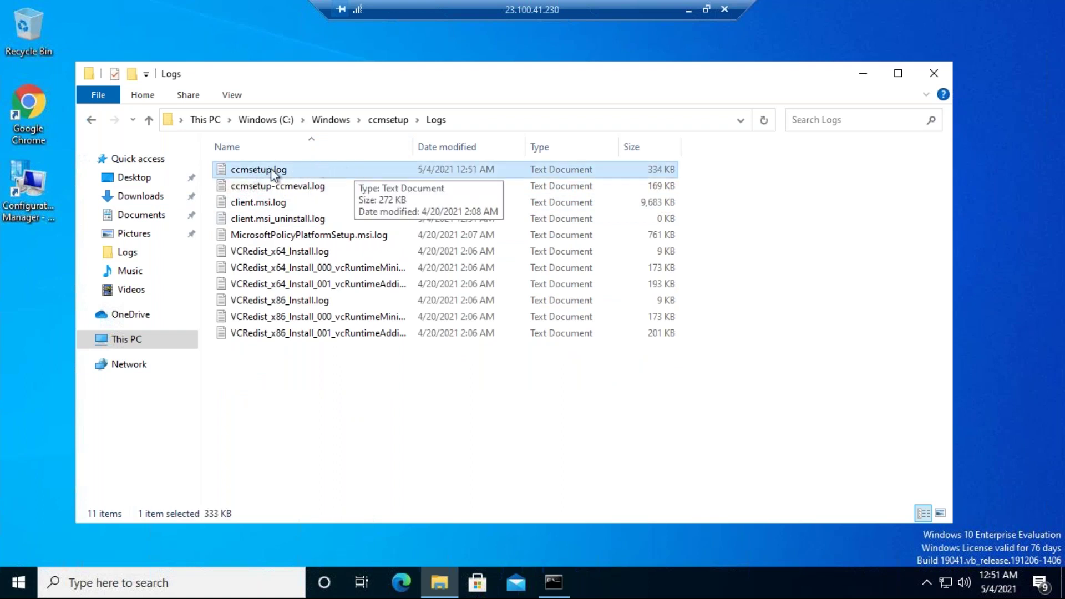
pyautogui.doubleClick(322, 169)
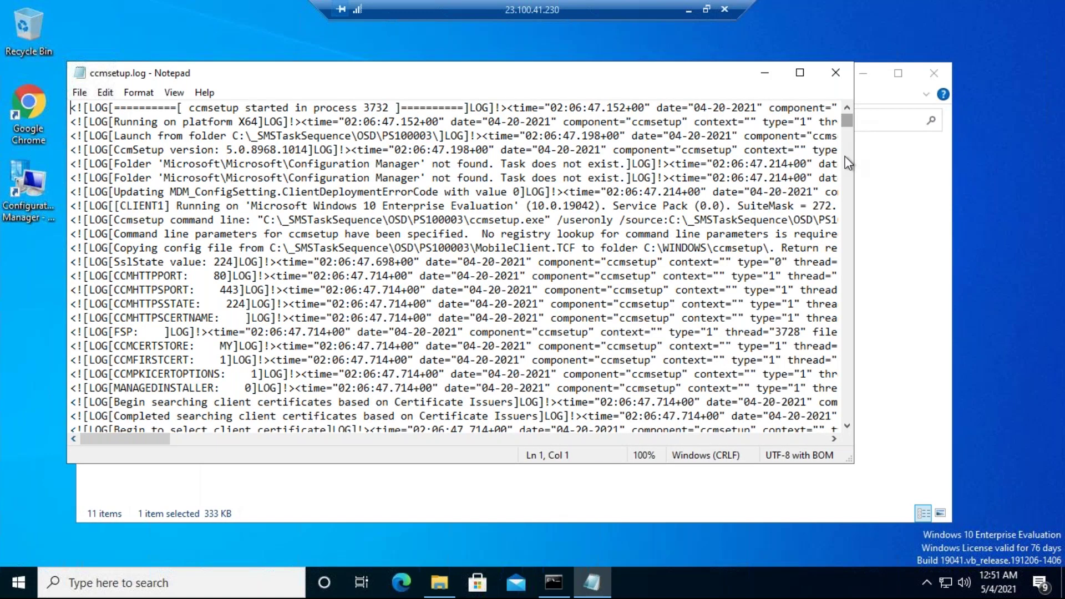
pyautogui.moveTo(848, 163); pyautogui.dragTo(843, 422)
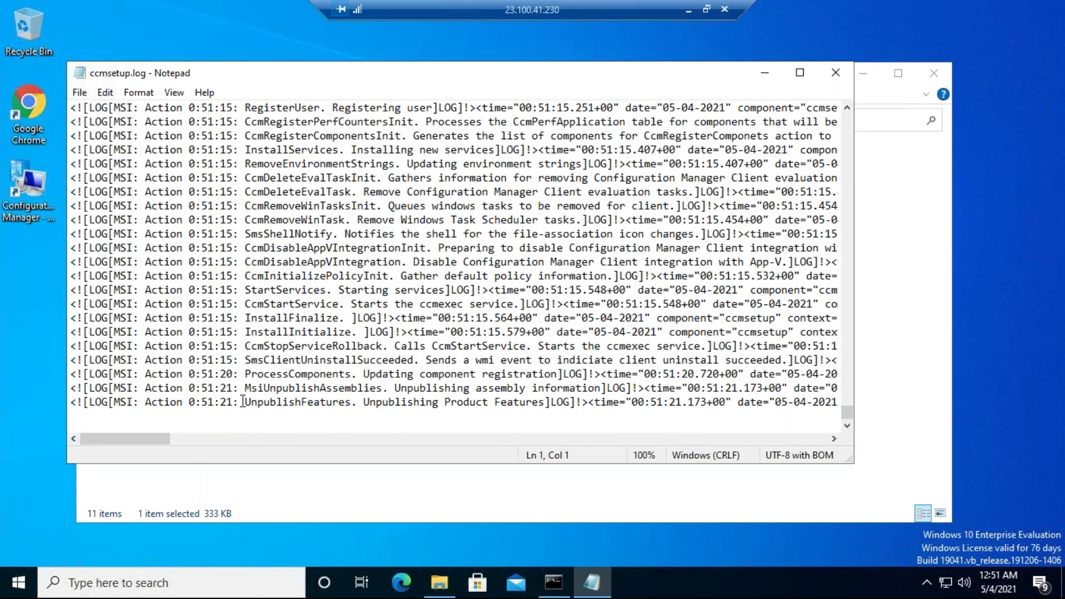
pyautogui.moveTo(251, 206); pyautogui.dragTo(326, 206)
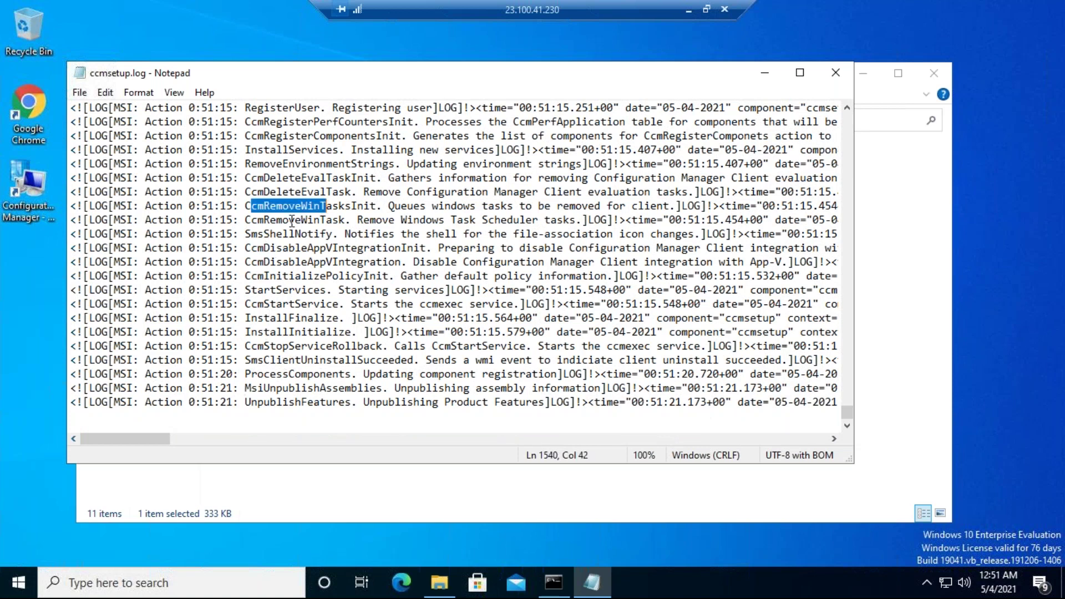
# Check the CcmRemoveWinTask entry in ccmsetup.log, close the log, and browse File Explorer back to the root of C:
pyautogui.moveTo(263, 219); pyautogui.dragTo(326, 220)
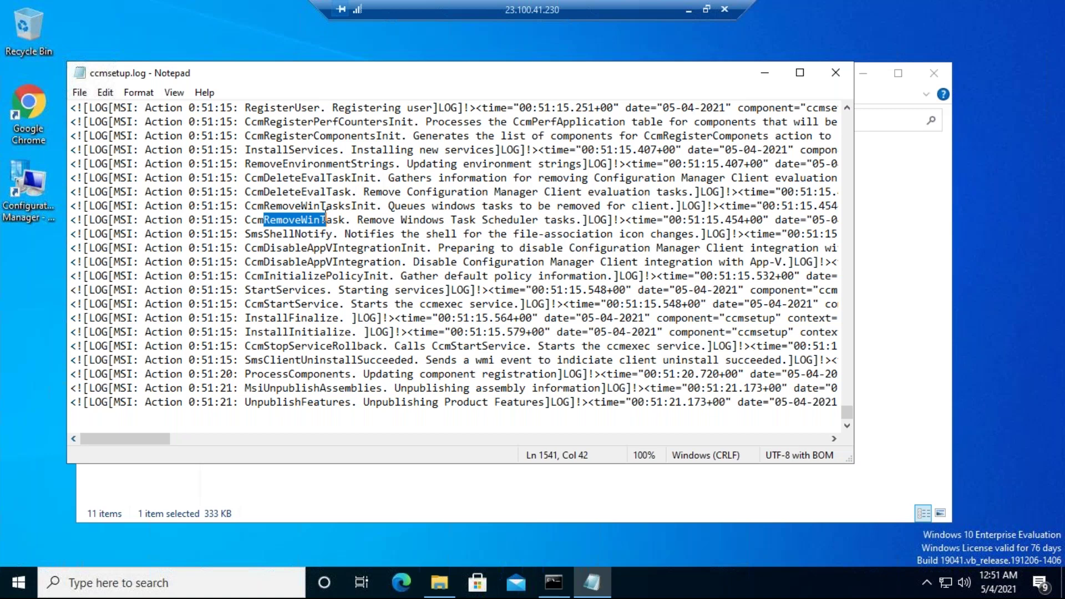
pyautogui.click(837, 71)
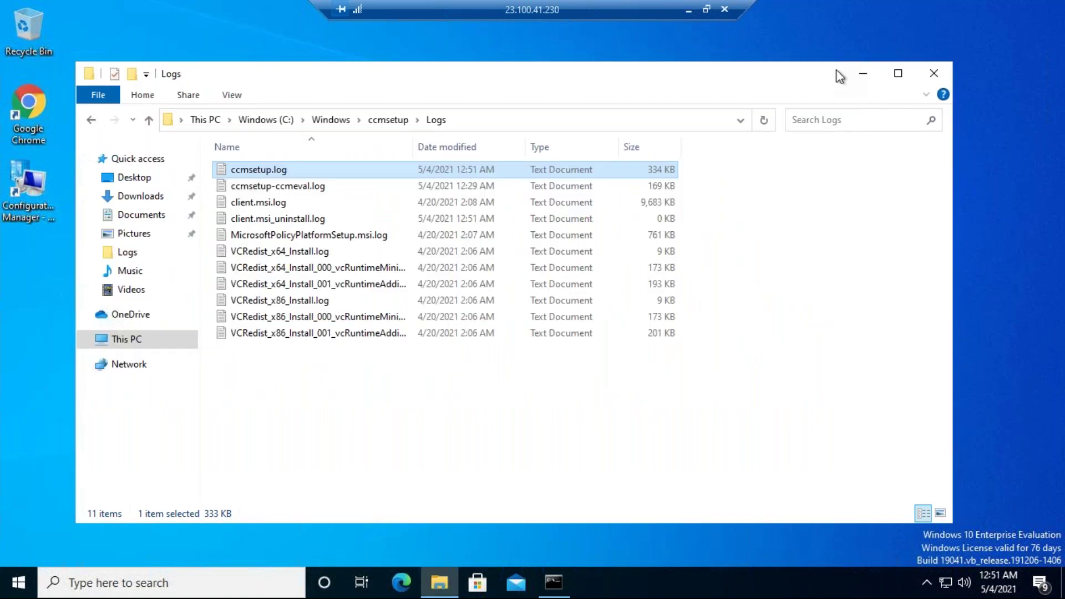
pyautogui.click(339, 122)
pyautogui.click(264, 119)
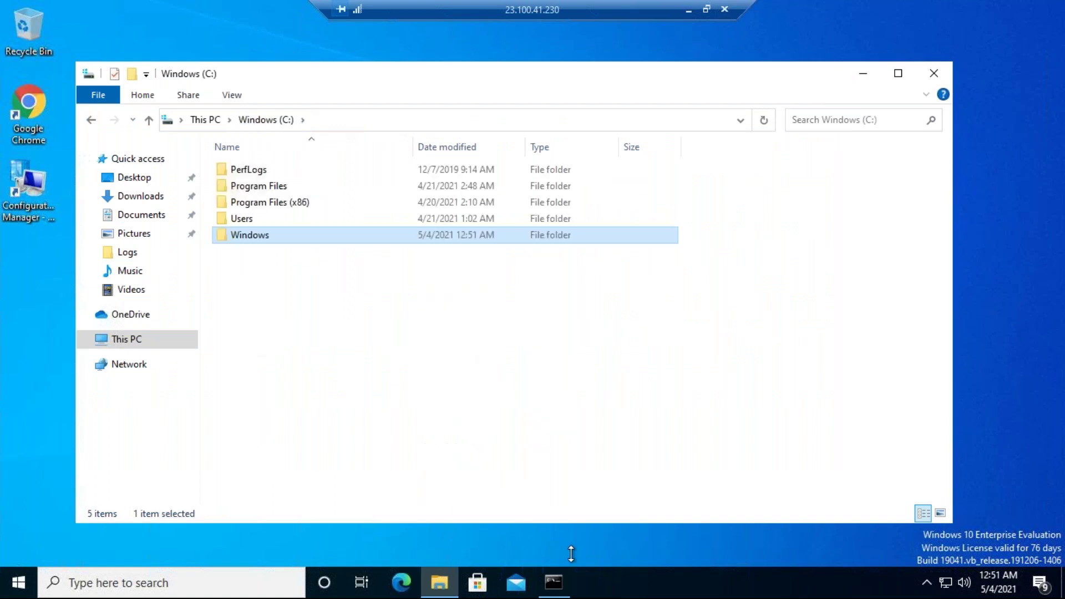
# Switch to Command Prompt, change the directory to the root of C: with cd\, and minimize the window
pyautogui.click(553, 583)
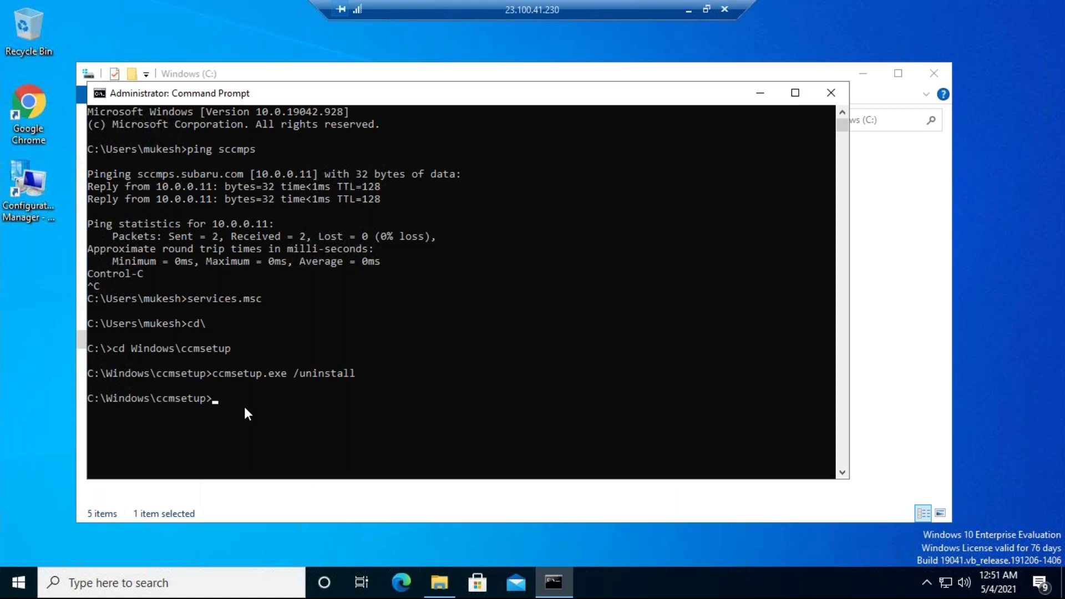
pyautogui.write('cd\\')
pyautogui.press('Return')
pyautogui.click(744, 95)
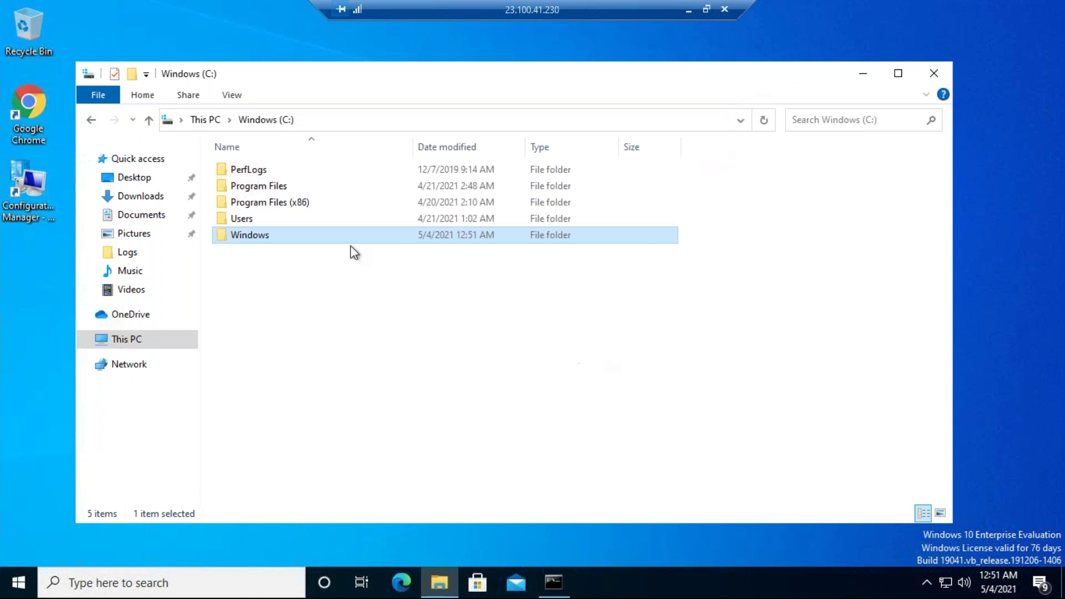
# Reopen ccmsetup.log from C:\Windows\ccmsetup\Logs, examine the final uninstall entries and the CcmSetup return code line, and close the log
pyautogui.moveTo(316, 241)
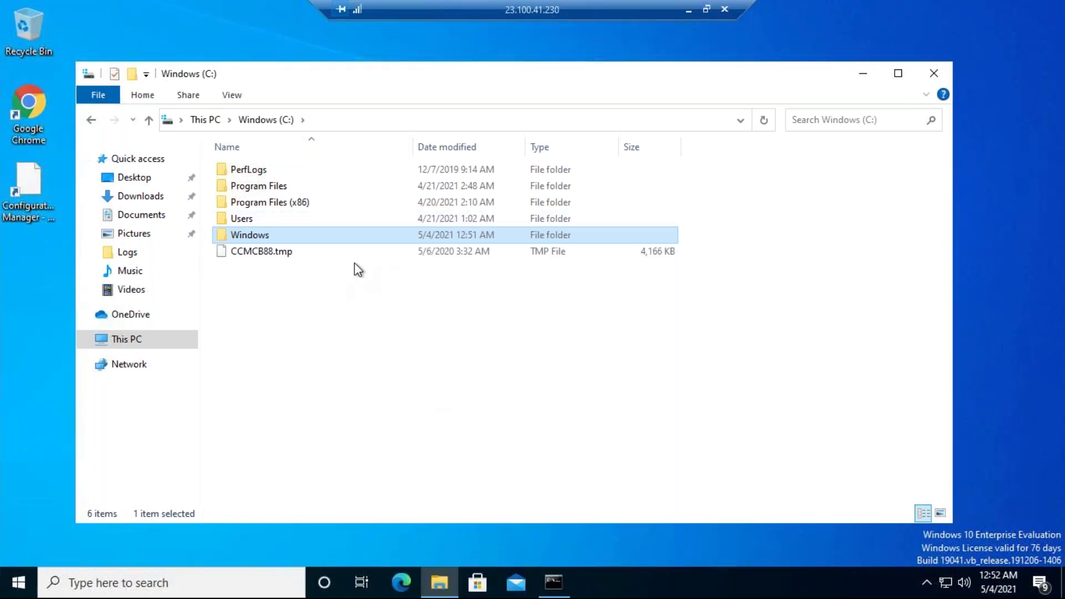
pyautogui.doubleClick(345, 236)
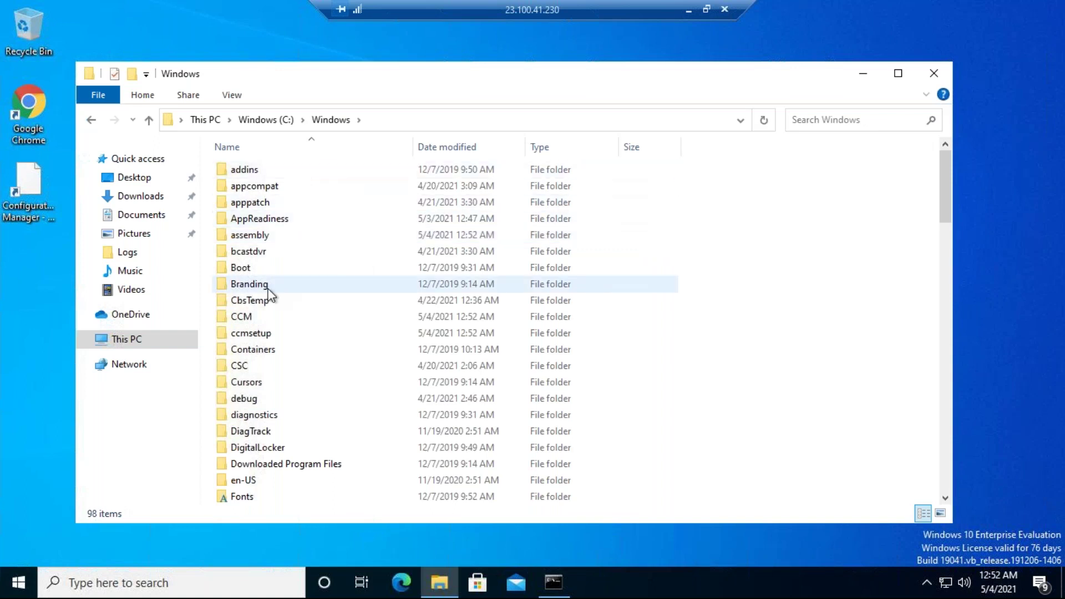
pyautogui.click(257, 334)
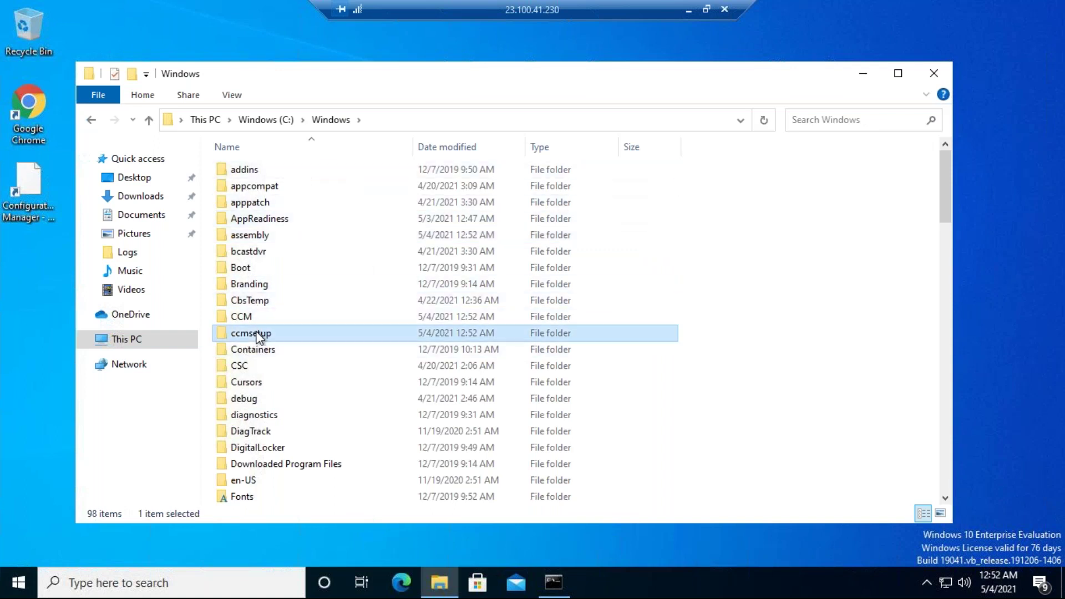
pyautogui.doubleClick(259, 335)
pyautogui.doubleClick(257, 170)
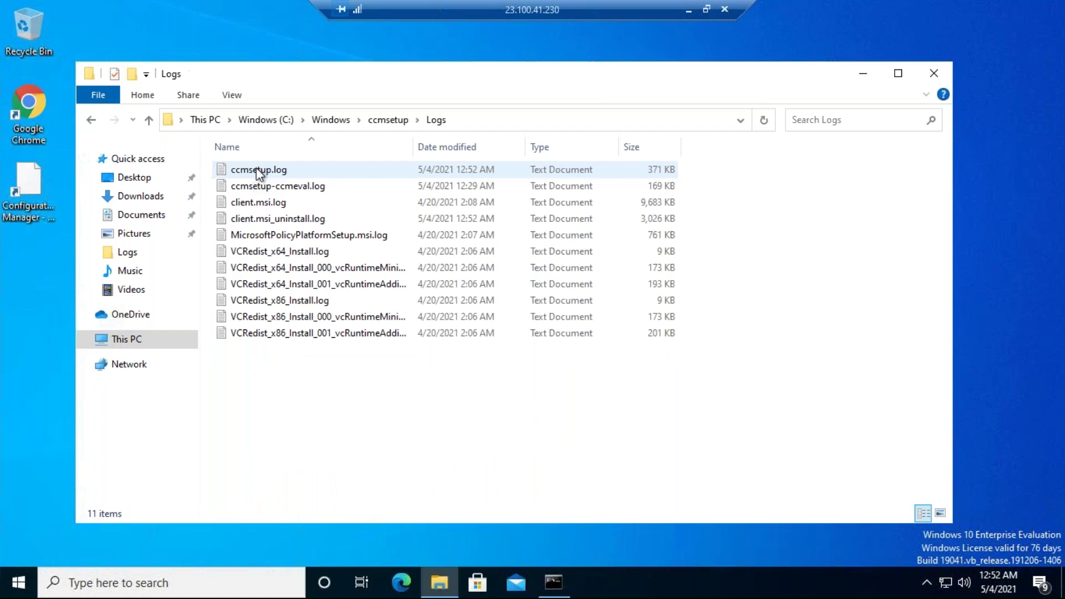
pyautogui.doubleClick(288, 170)
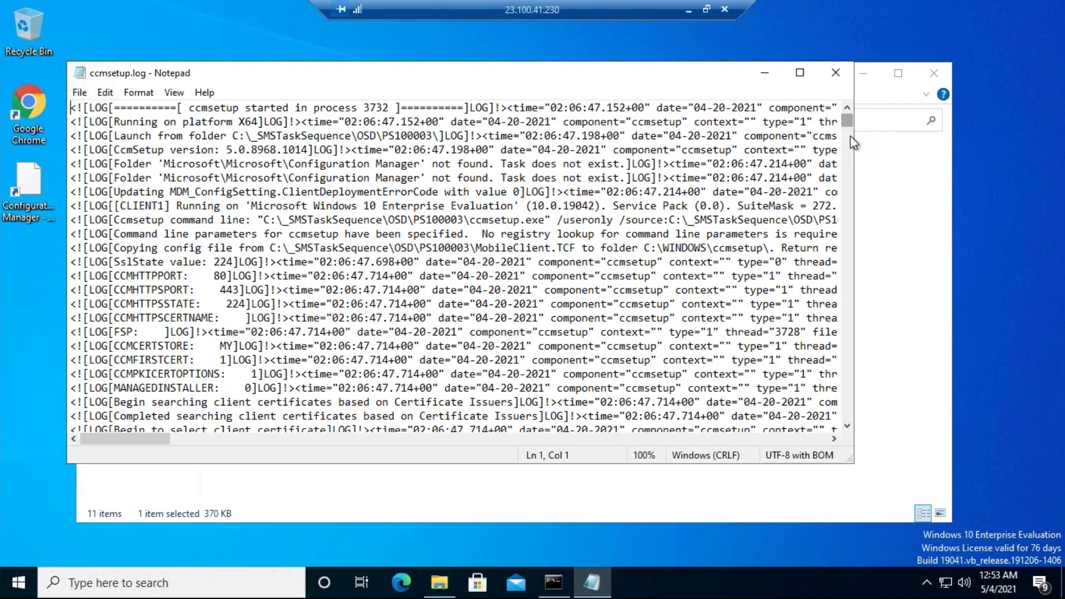
pyautogui.moveTo(847, 189); pyautogui.dragTo(848, 426)
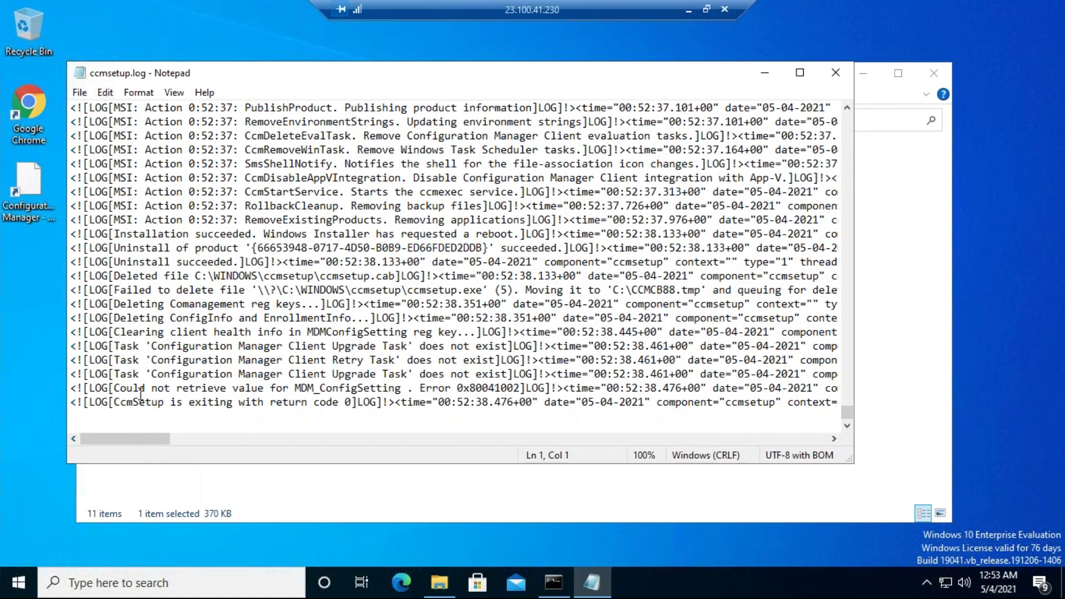
pyautogui.moveTo(109, 403); pyautogui.dragTo(345, 404)
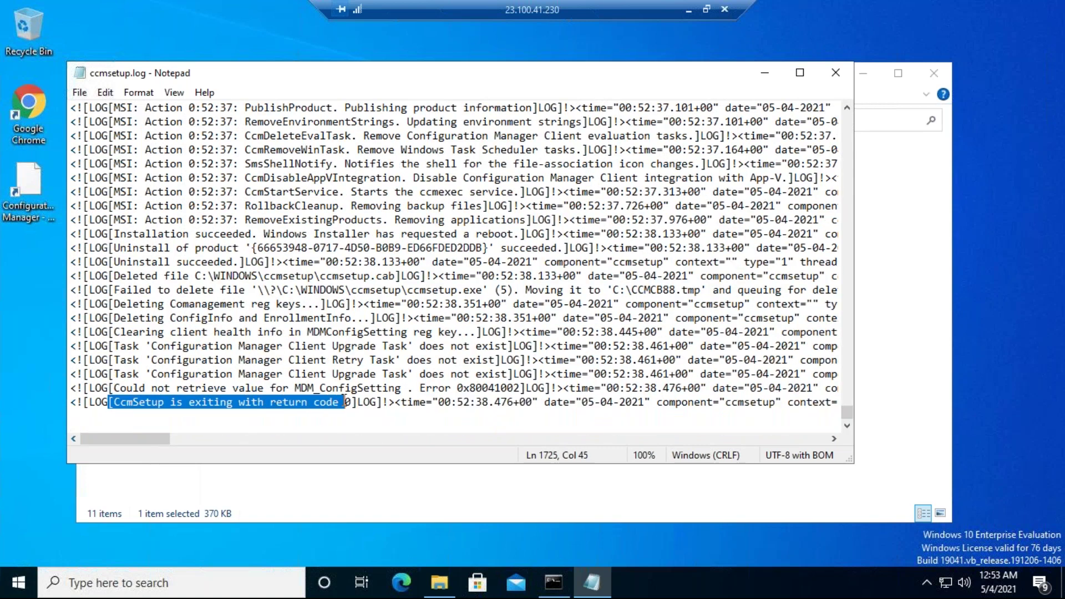
pyautogui.click(835, 75)
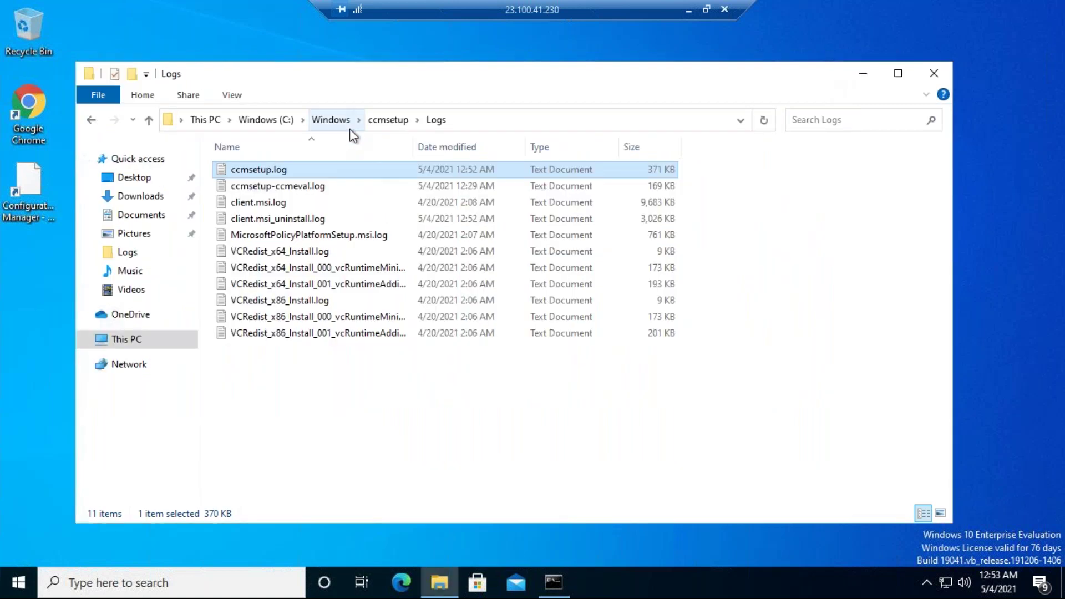
# Permanently delete the CCM and ccmsetup folders from C:\Windows
pyautogui.click(333, 120)
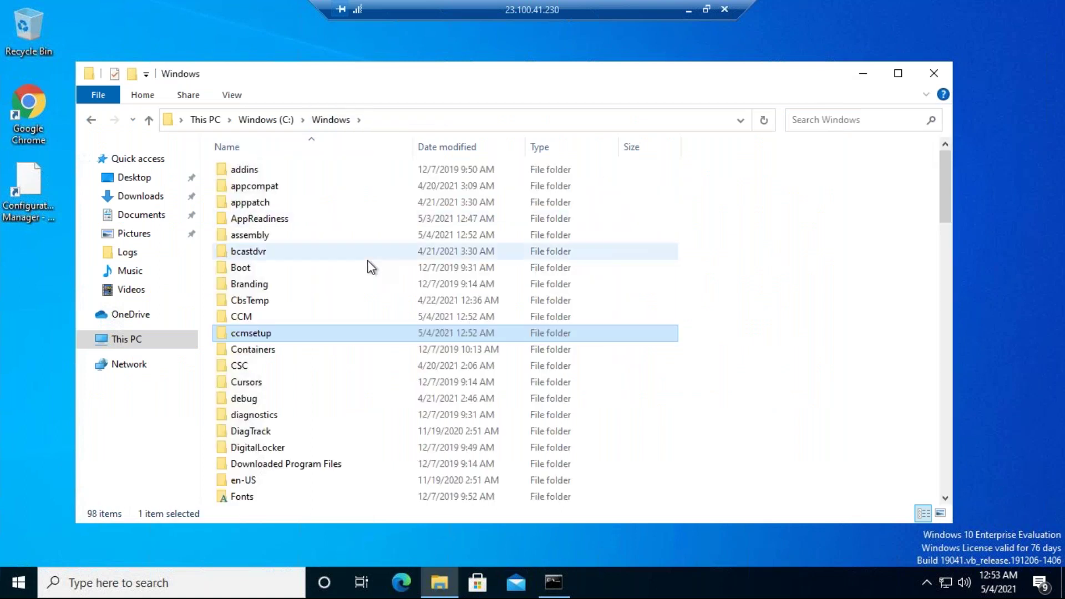
pyautogui.click(245, 315)
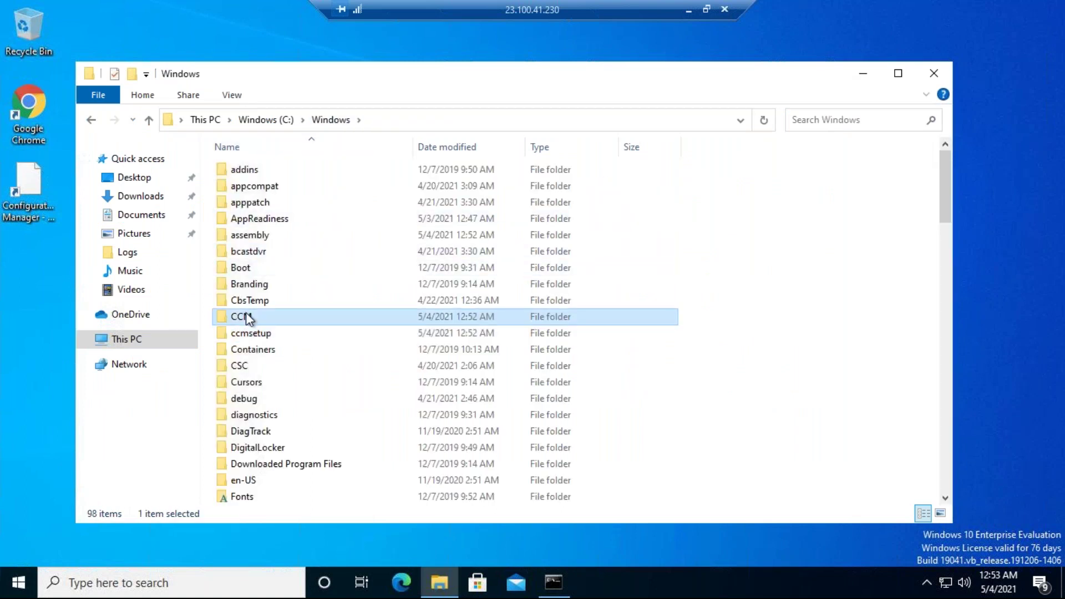
pyautogui.keyDown('ctrl'); pyautogui.click(277, 331); pyautogui.keyUp('ctrl')
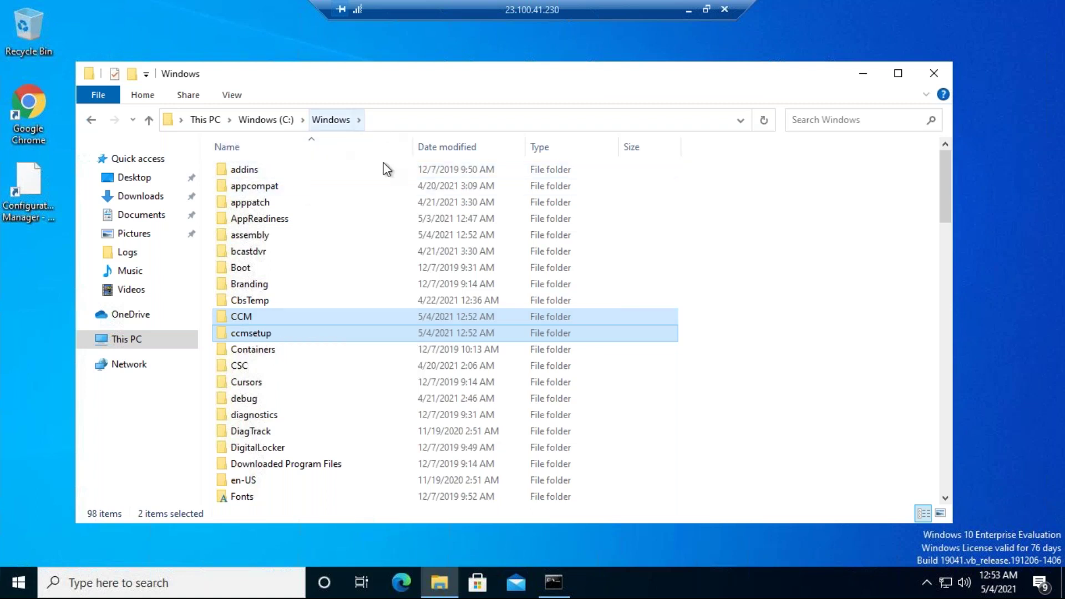
pyautogui.hotkey('shift', 'Delete')
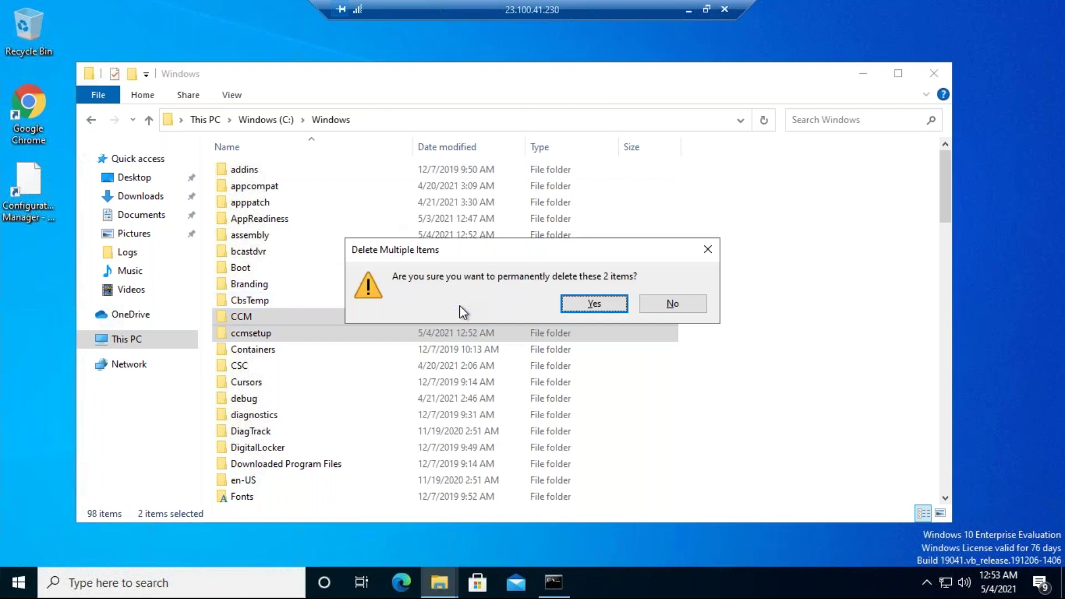
pyautogui.press('Return')
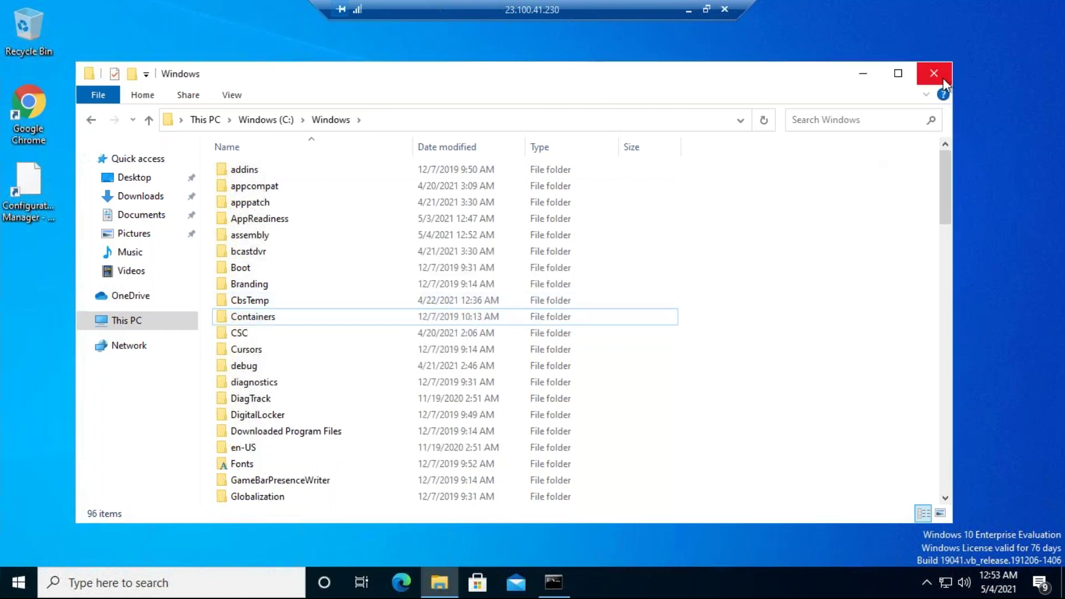
# Delete the Configuration Manager shortcut from the desktop
pyautogui.click(26, 211)
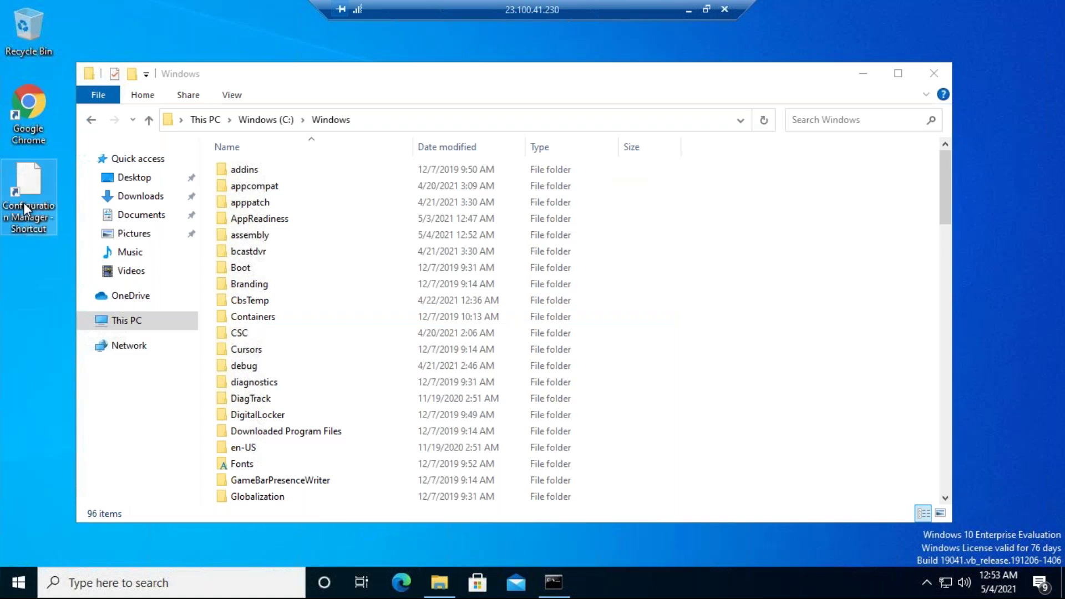
pyautogui.rightClick(23, 202)
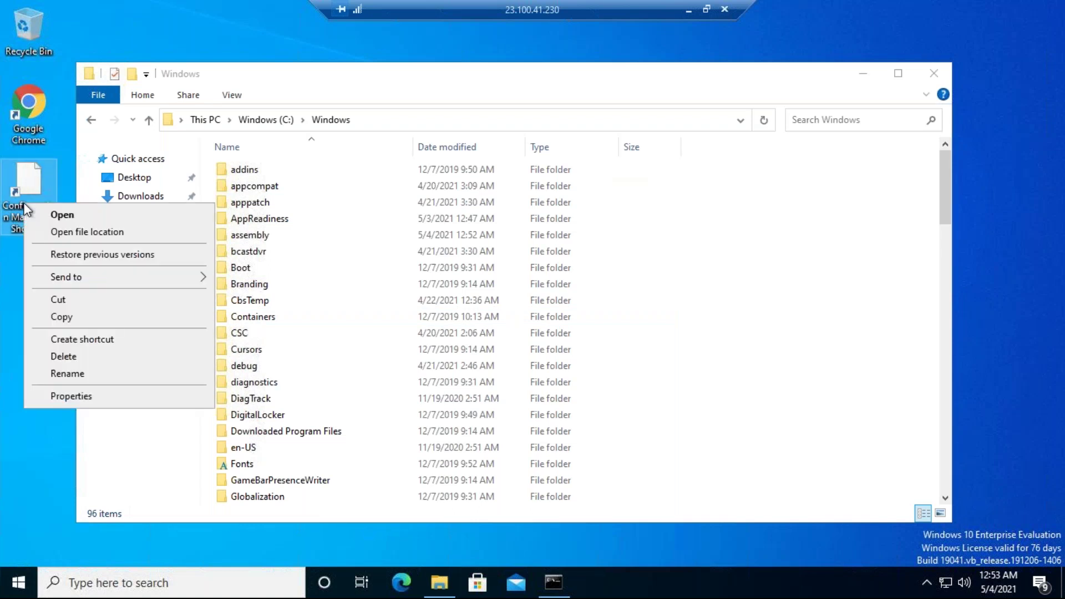
pyautogui.click(74, 355)
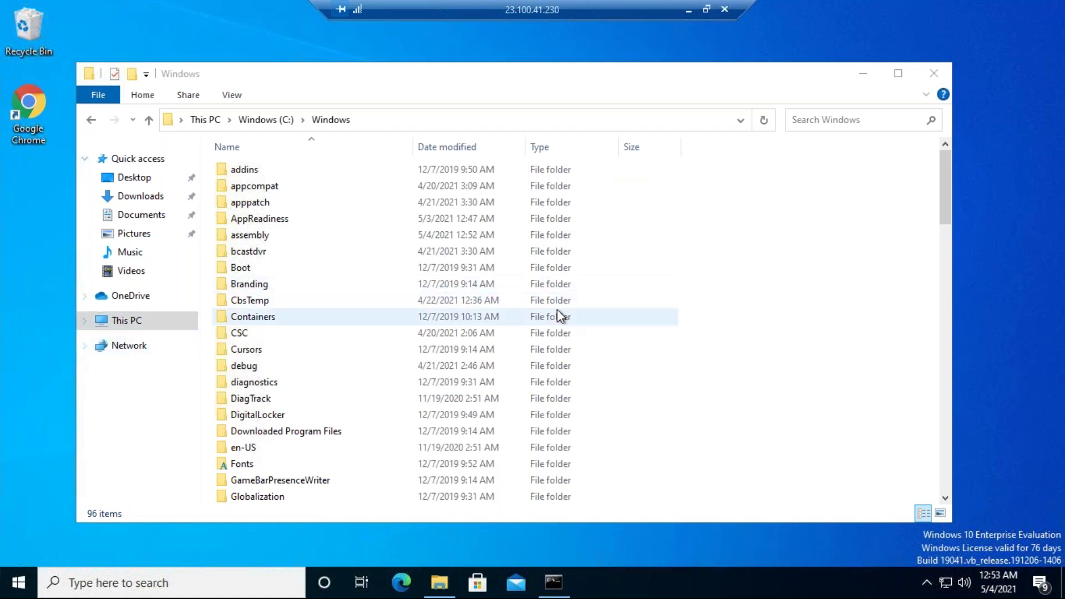
# Open Google Chrome and search for "download ccmclean"
pyautogui.click(32, 116)
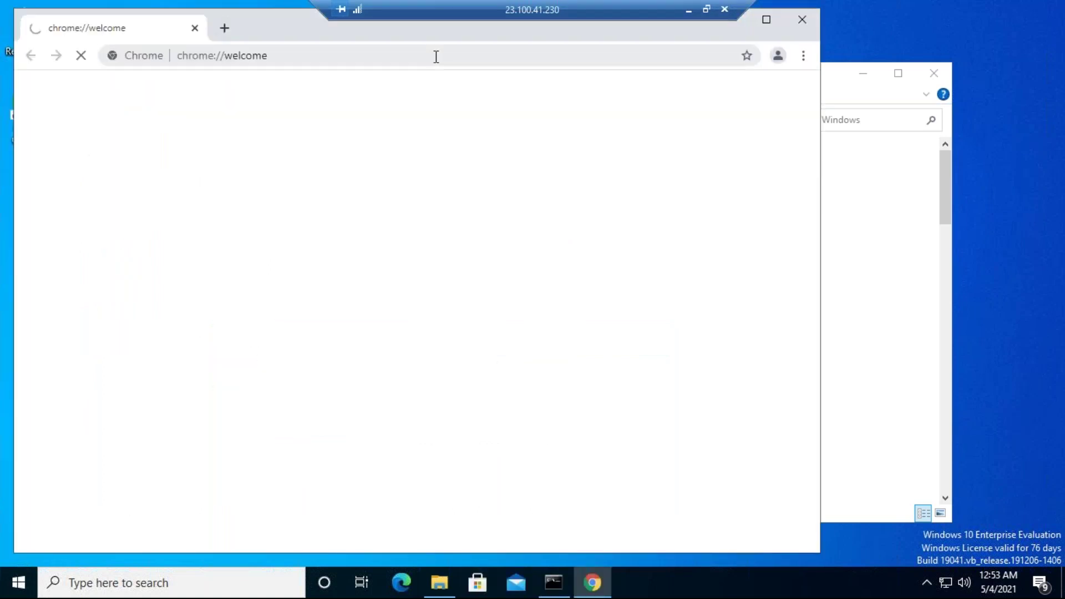
pyautogui.click(393, 56)
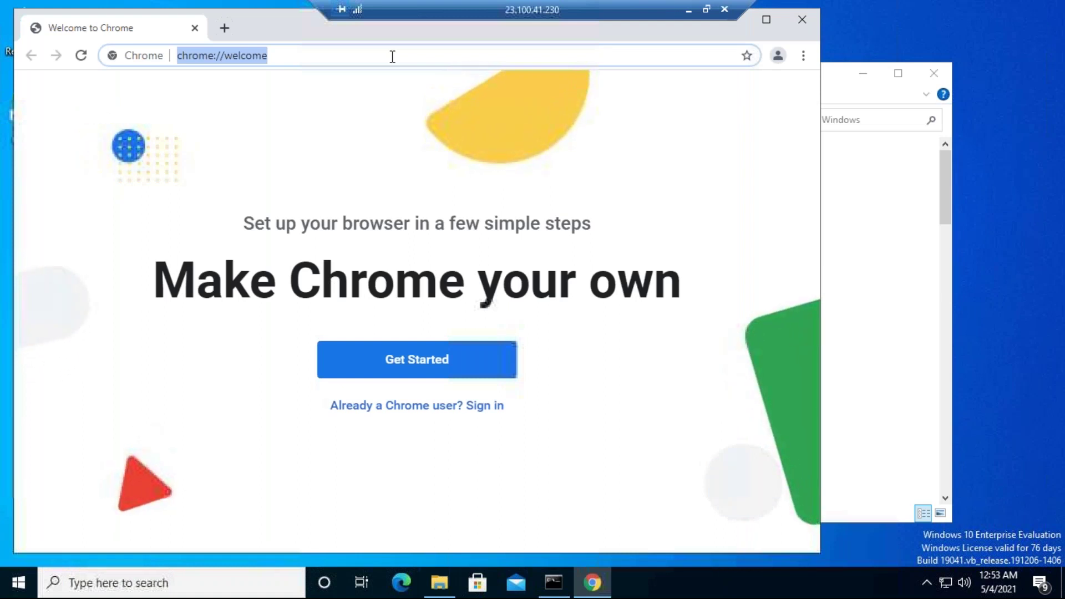
pyautogui.write('d')
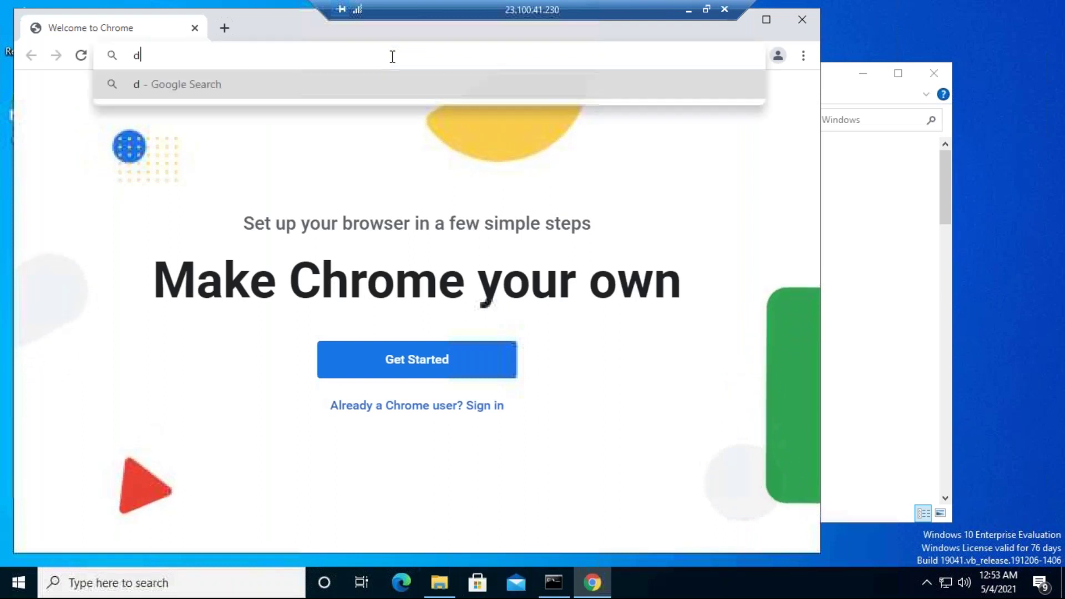
pyautogui.write('own')
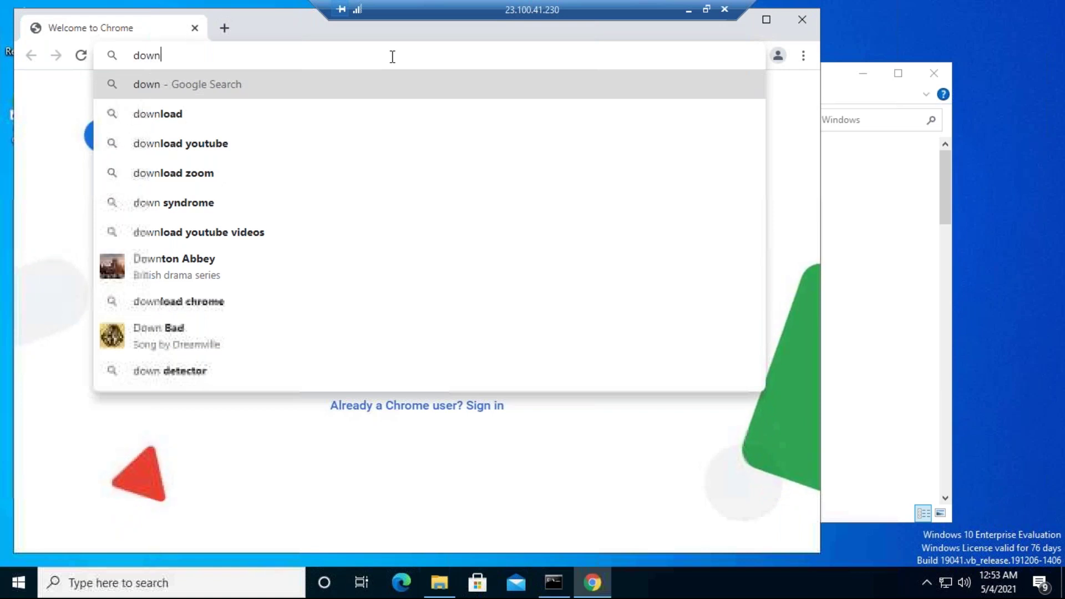
pyautogui.write('load ccm')
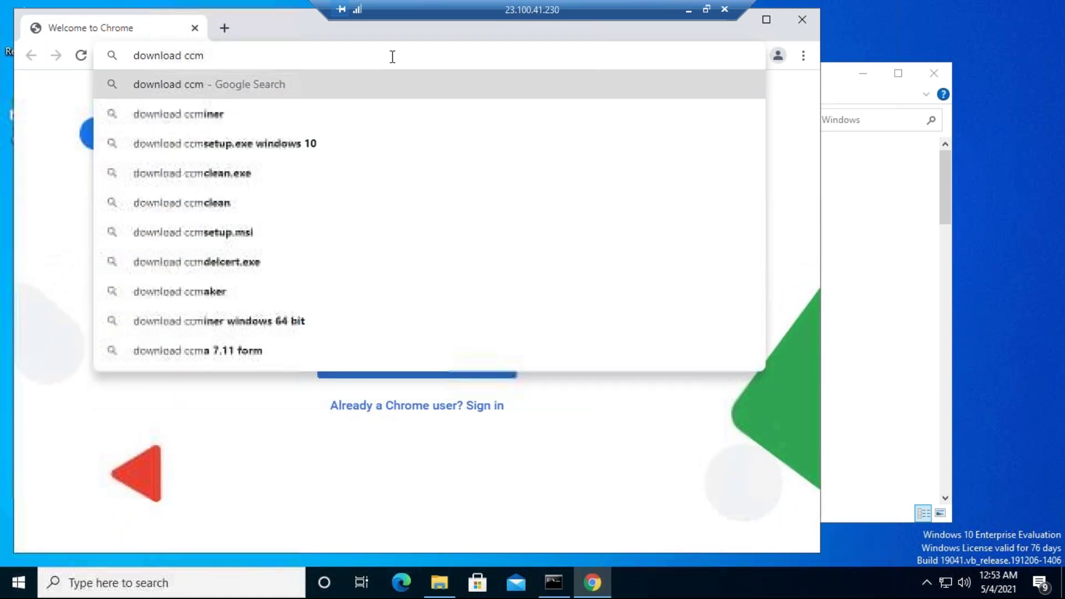
pyautogui.write('clean')
pyautogui.press('Return')
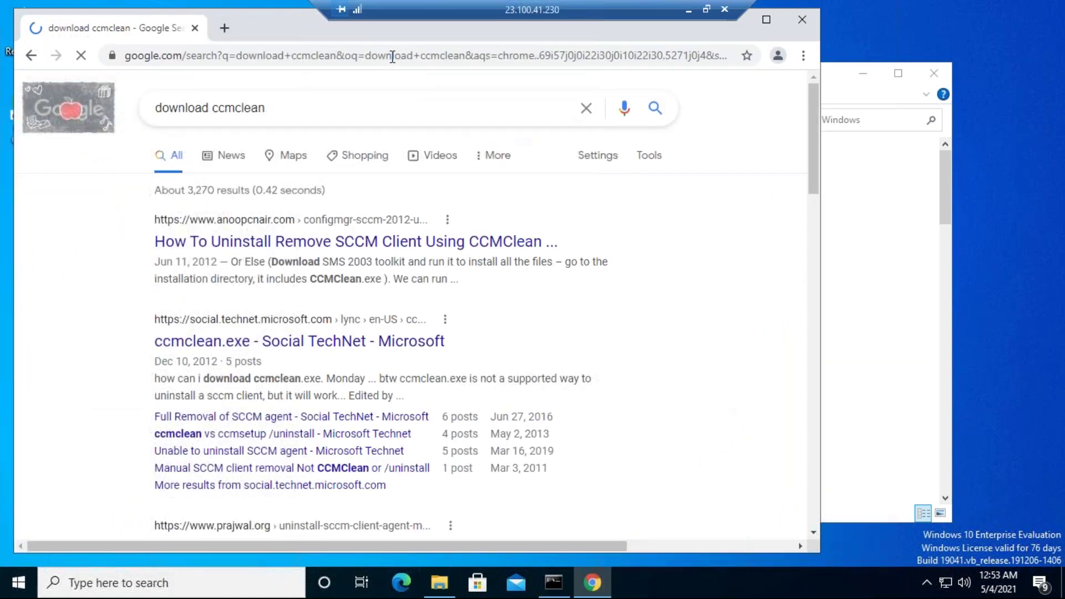
# Open the HTMD Blog article on removing the SCCM client with CCMClean and download CCMClean.exe from its direct download link
pyautogui.click(313, 244)
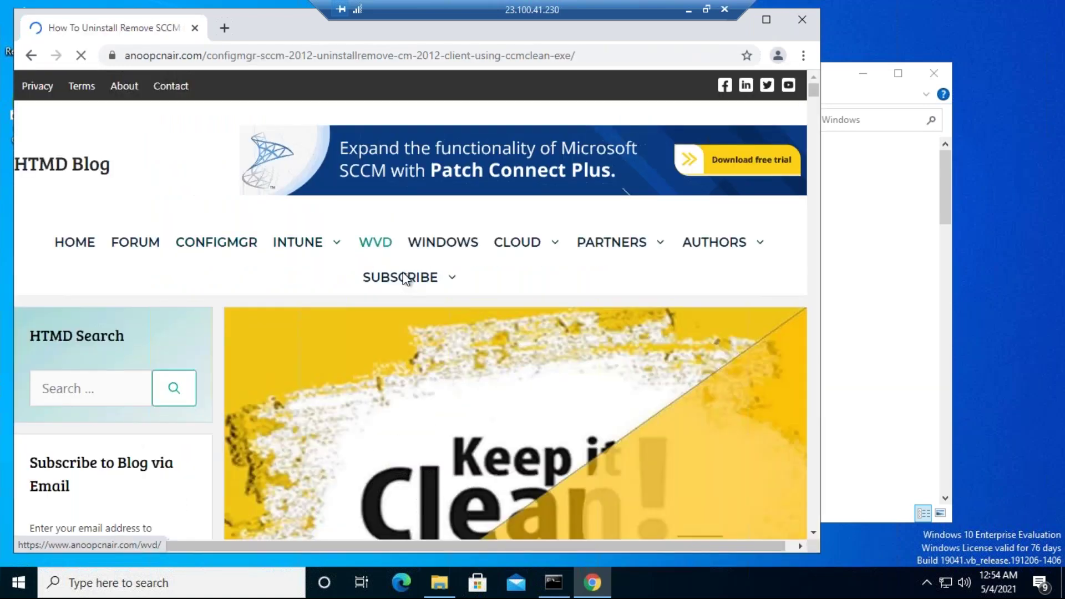
pyautogui.scroll(-1, 403, 272)
pyautogui.scroll(-4, 402, 272)
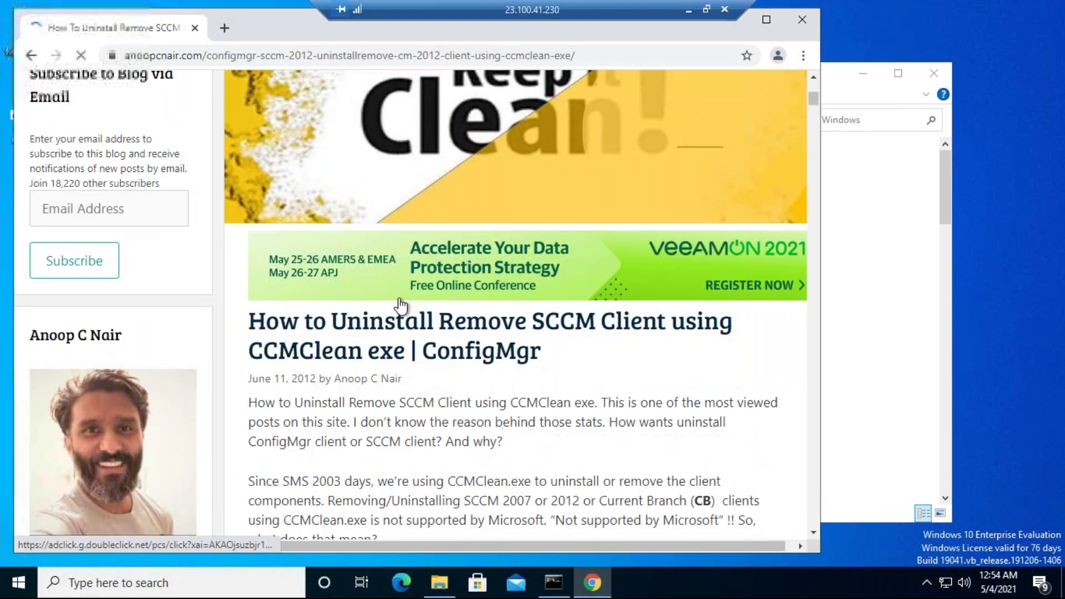
pyautogui.scroll(-2, 401, 294)
pyautogui.scroll(-4, 398, 301)
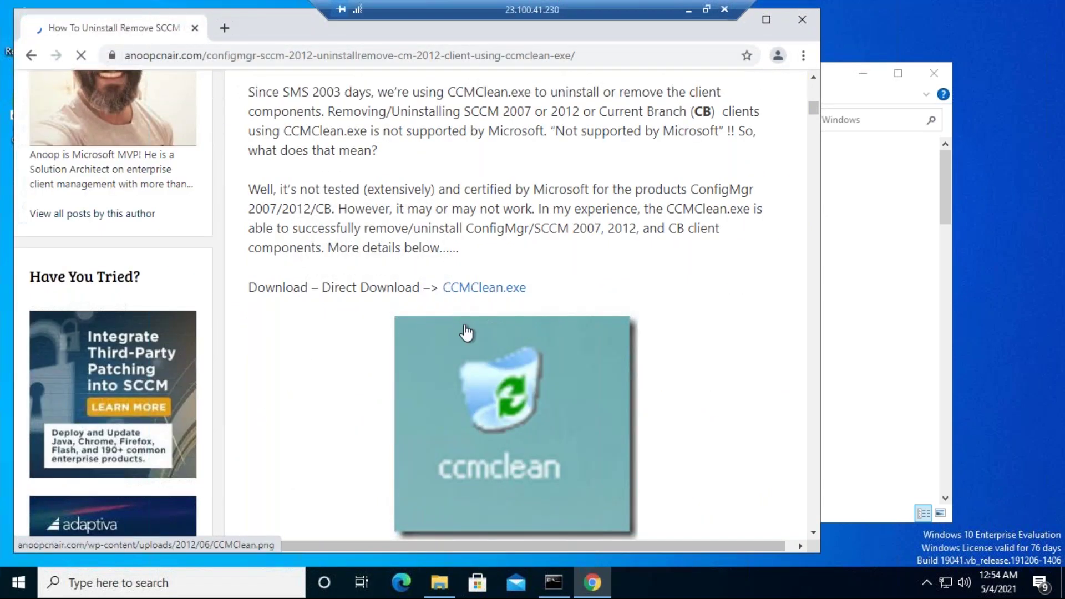
pyautogui.click(490, 288)
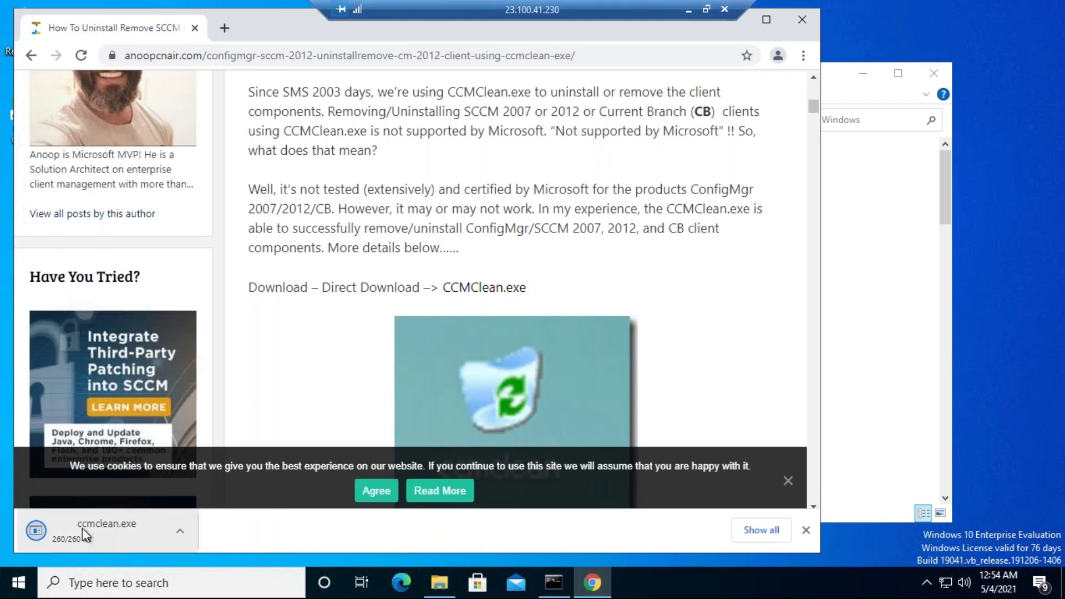
# Run the downloaded ccmclean.exe, close Chrome, and dismiss the cleanup message to return to File Explorer
pyautogui.click(83, 535)
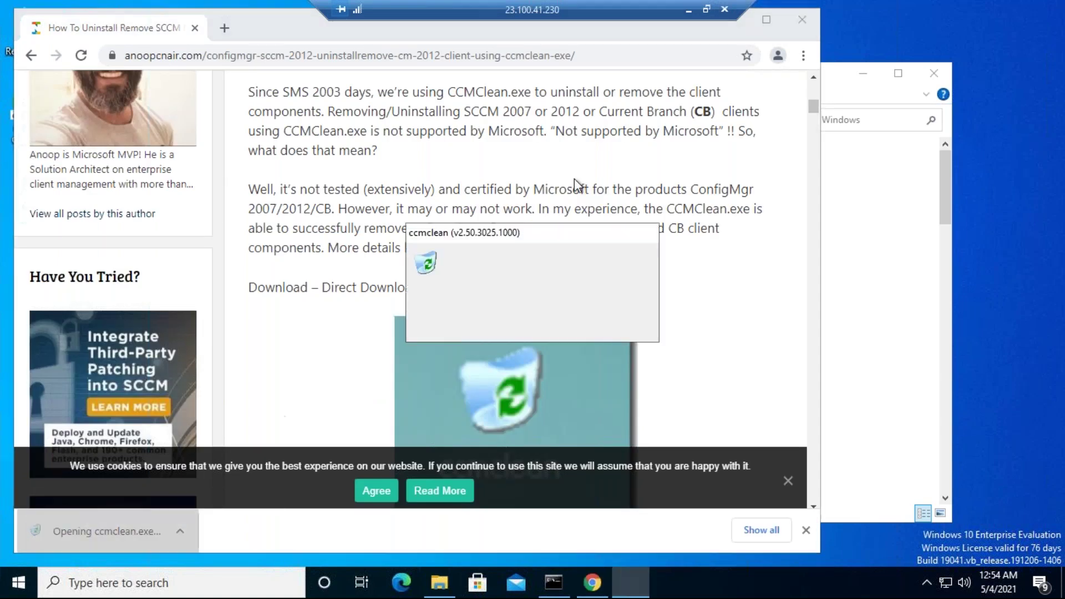
pyautogui.click(804, 21)
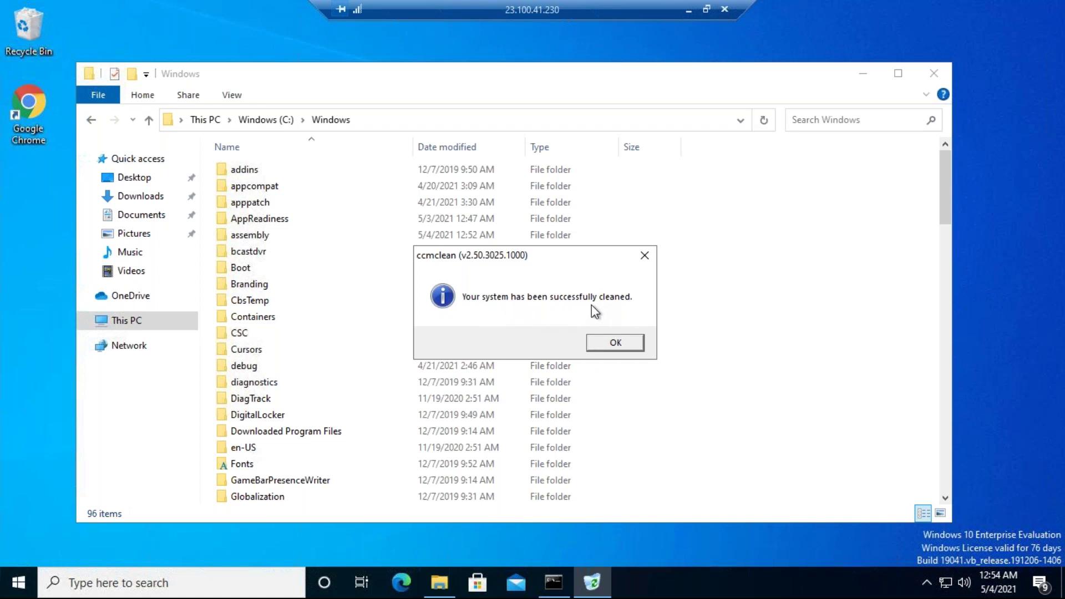
pyautogui.click(620, 349)
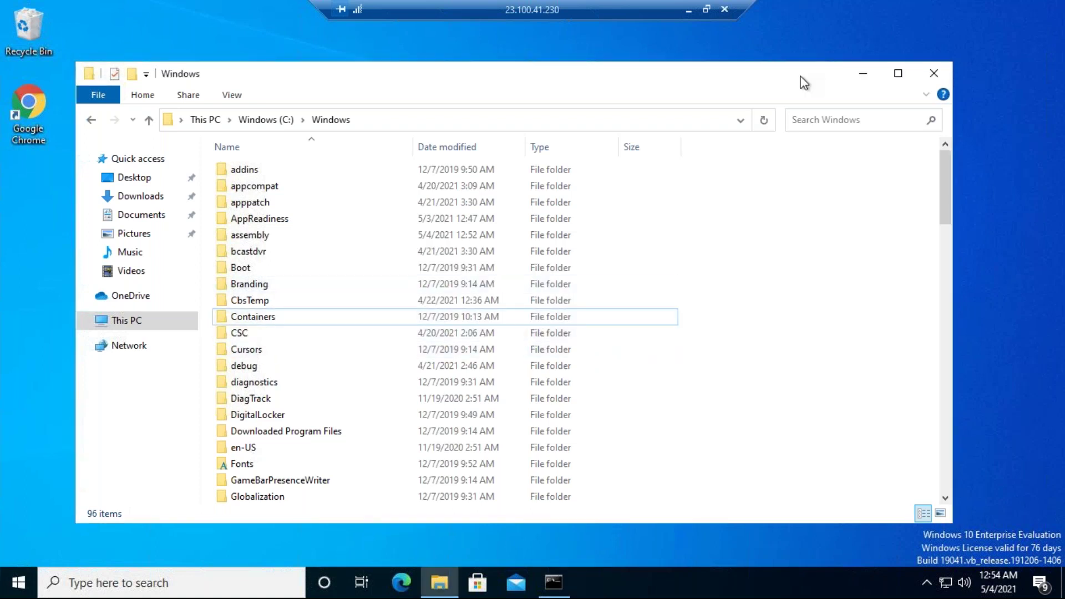
pyautogui.moveTo(421, 79); pyautogui.dragTo(529, 72)
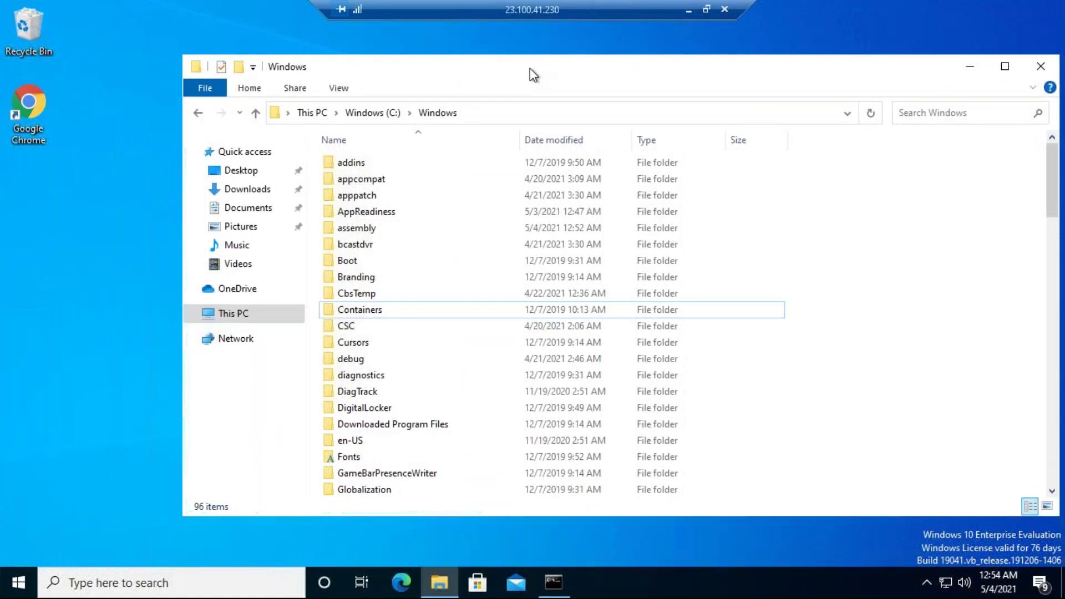
# Open the network folder \\sccmps\c$\Program Files\Microsoft Configuration Manager\ in File Explorer
pyautogui.rightClick(20, 587)
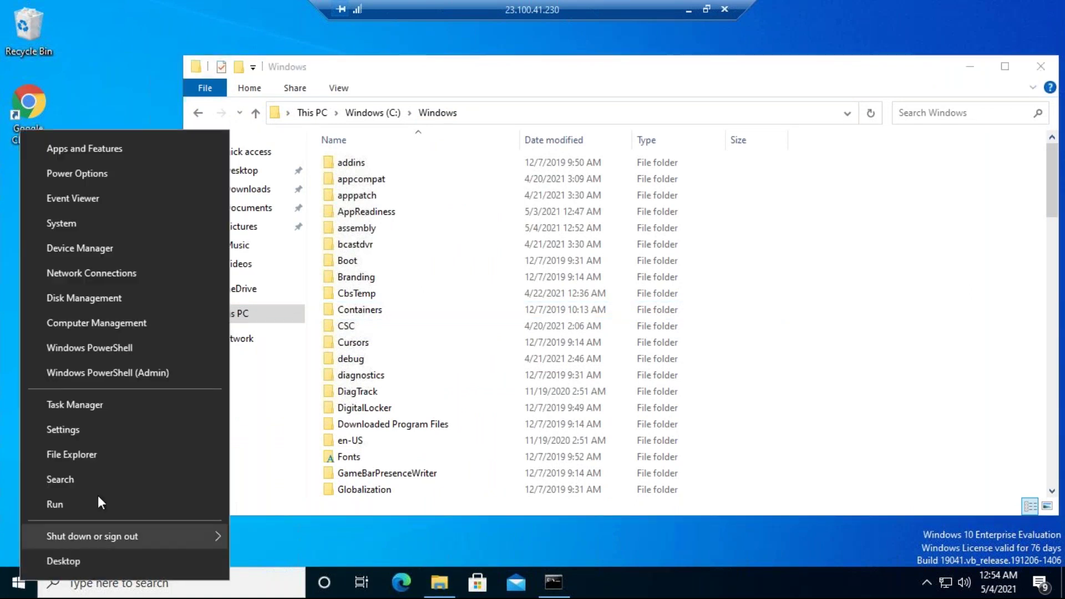
pyautogui.click(537, 115)
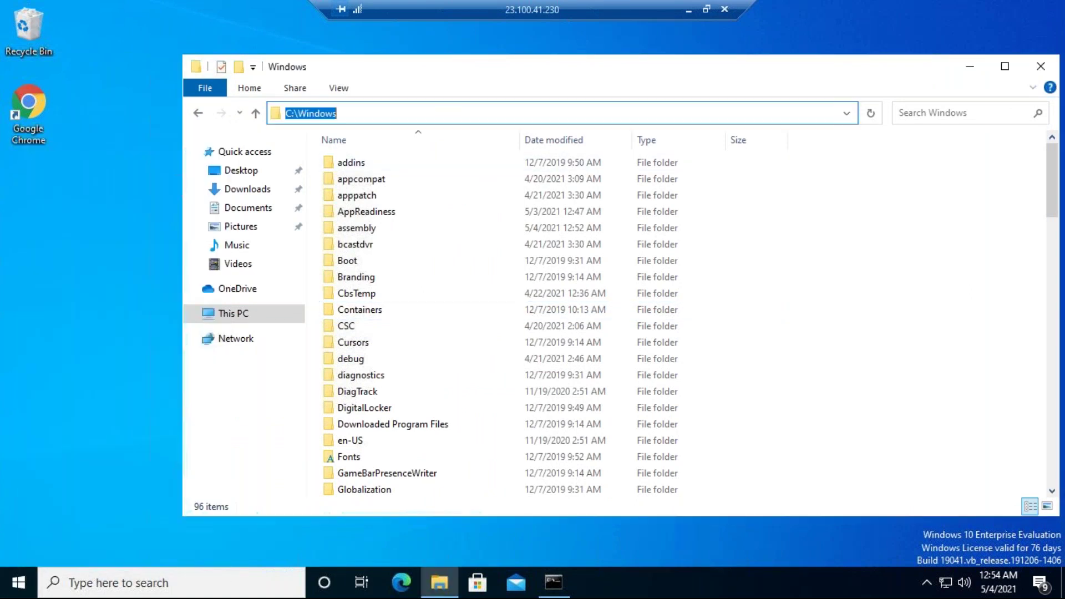
pyautogui.write('\\\\')
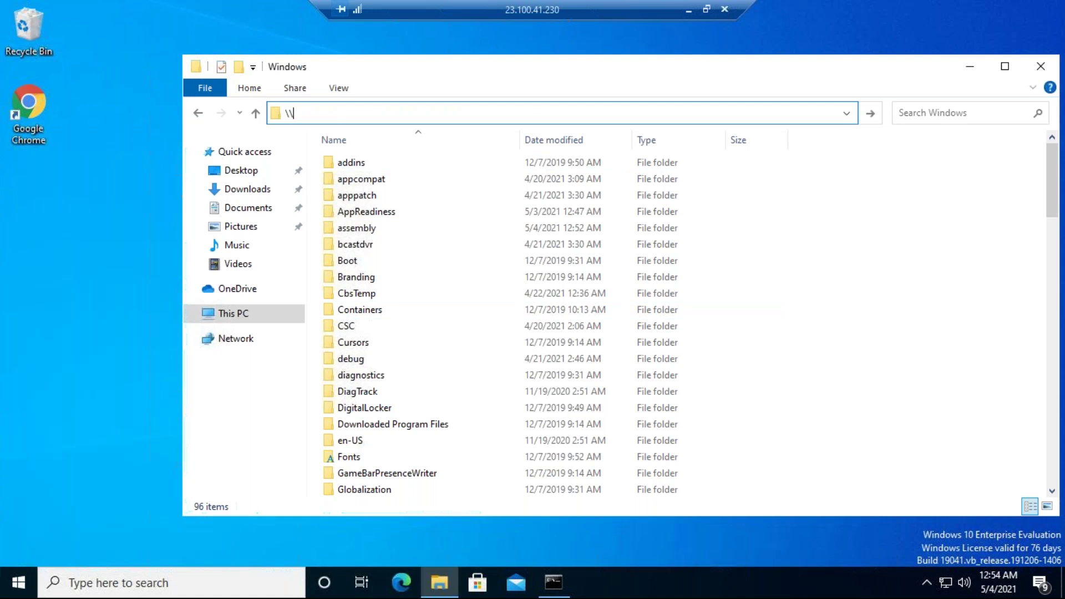
pyautogui.write('sccmps\\c$\\pro')
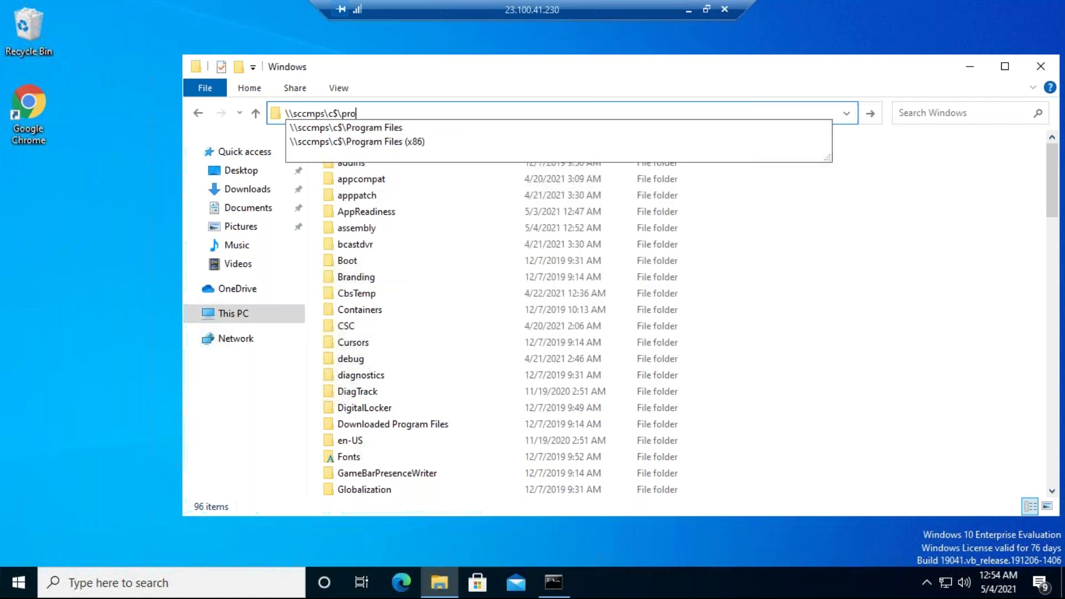
pyautogui.press('Down')
pyautogui.write('\\')
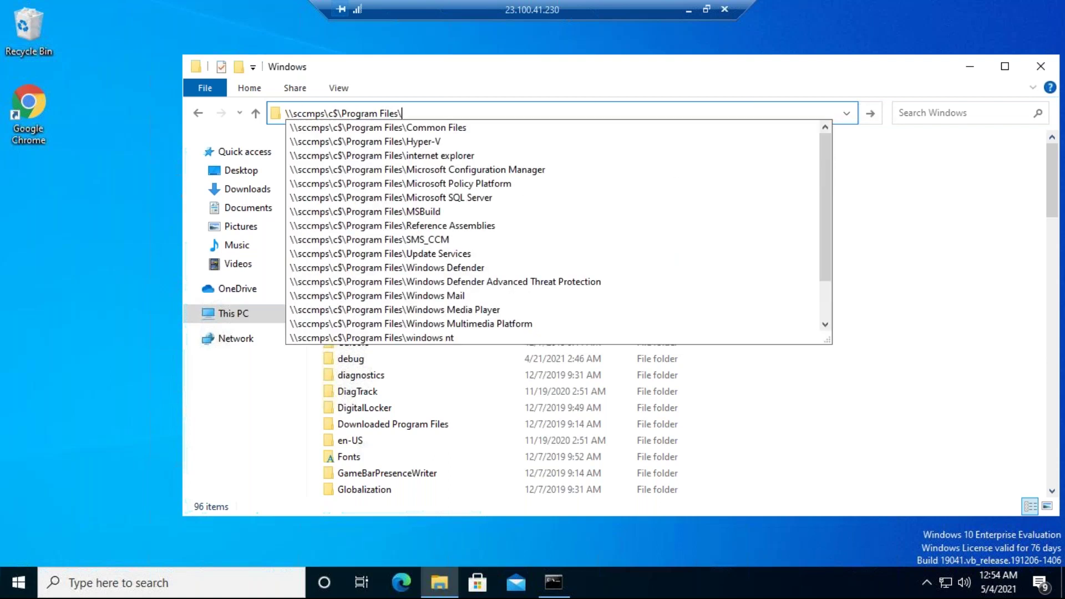
pyautogui.write('mic')
pyautogui.press('Down')
pyautogui.write('\\')
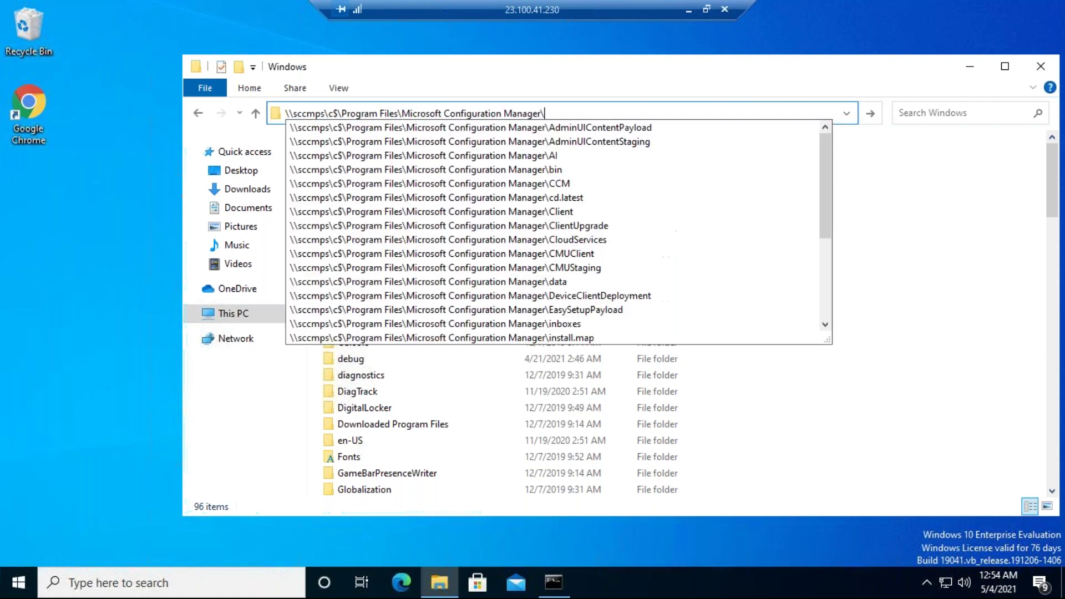
pyautogui.press('Return')
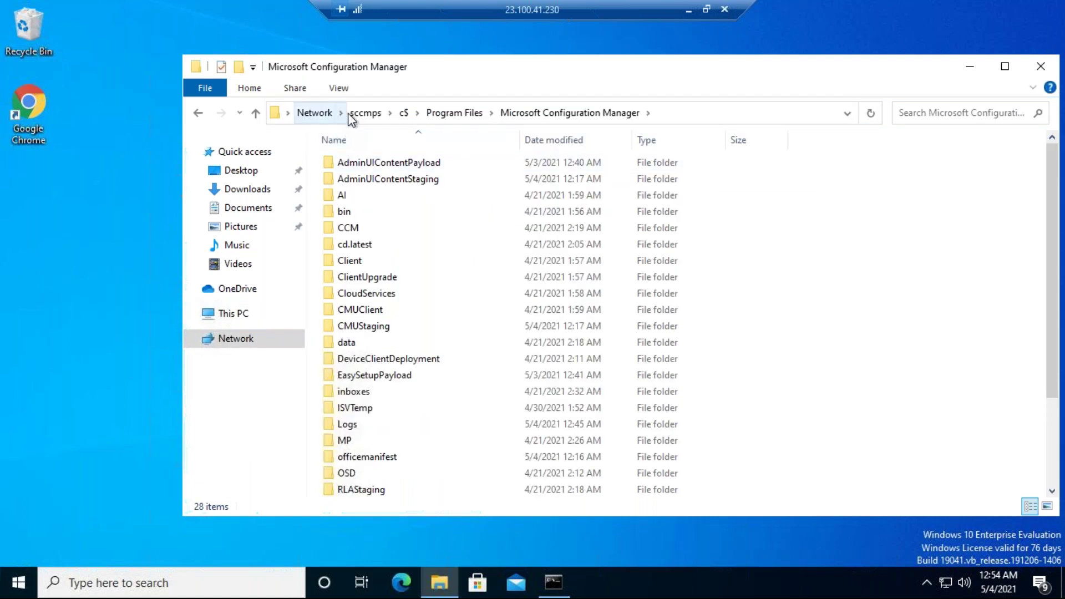
# Copy the Client folder from the Microsoft Configuration Manager share to the desktop and close the File Explorer window
pyautogui.click(362, 265)
pyautogui.rightClick(377, 259)
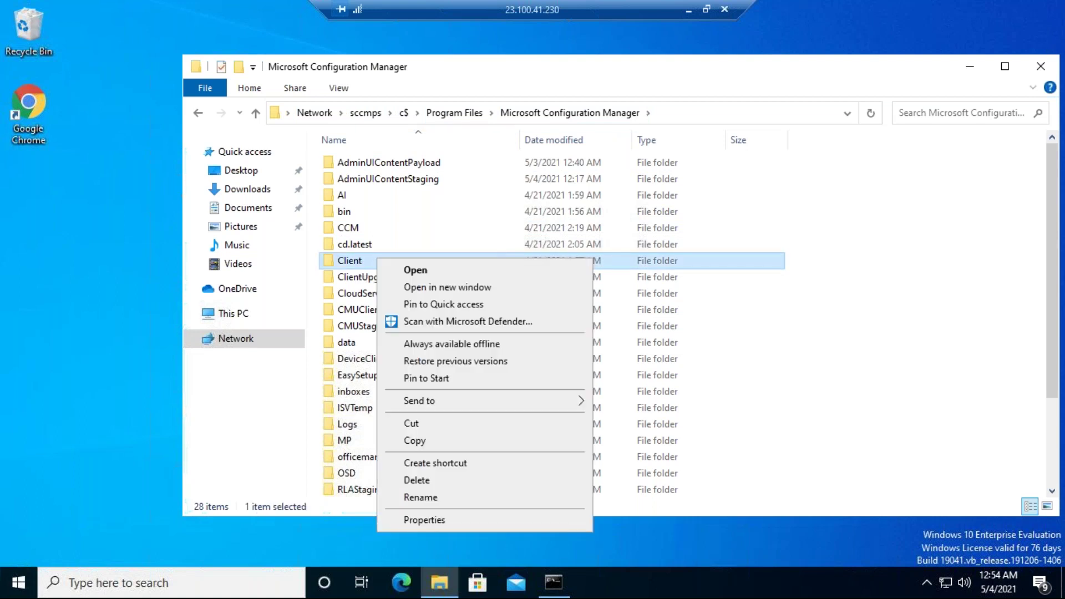
pyautogui.click(411, 441)
pyautogui.click(57, 215)
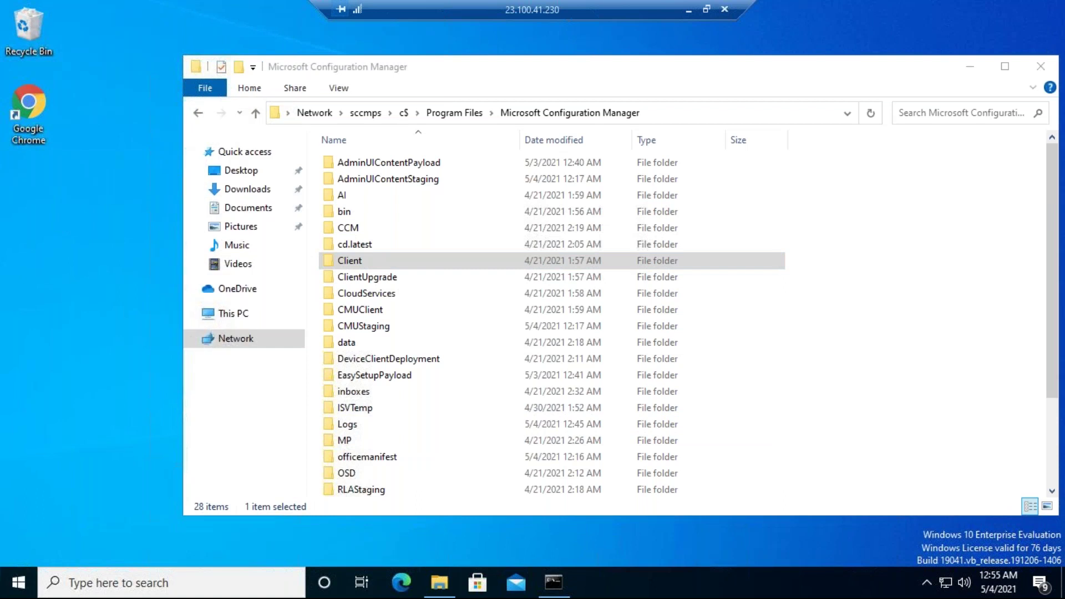
pyautogui.hotkey('ctrl', 'v')
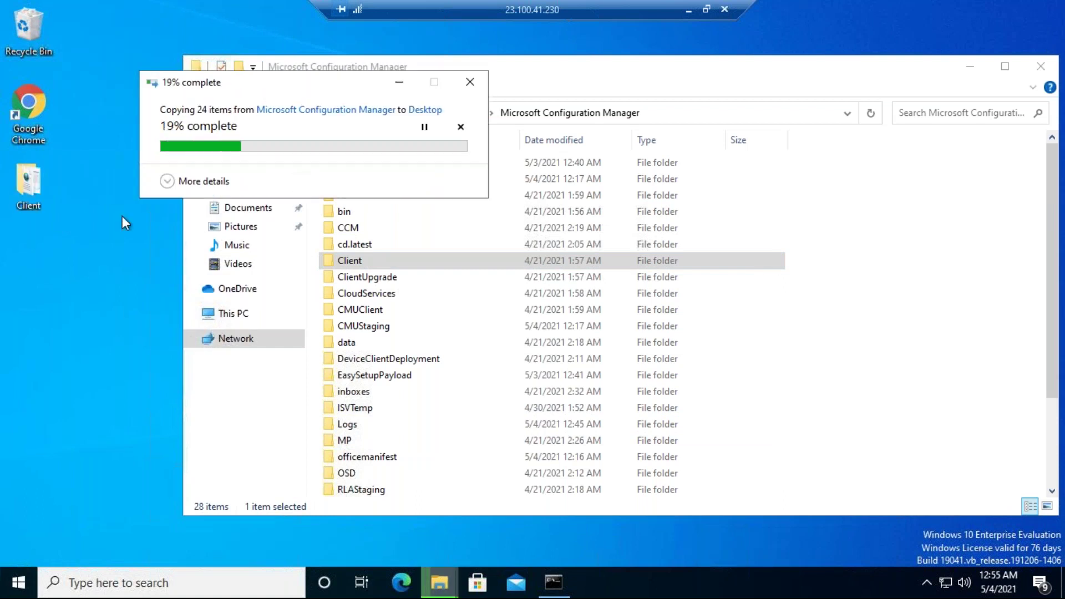
pyautogui.click(1042, 67)
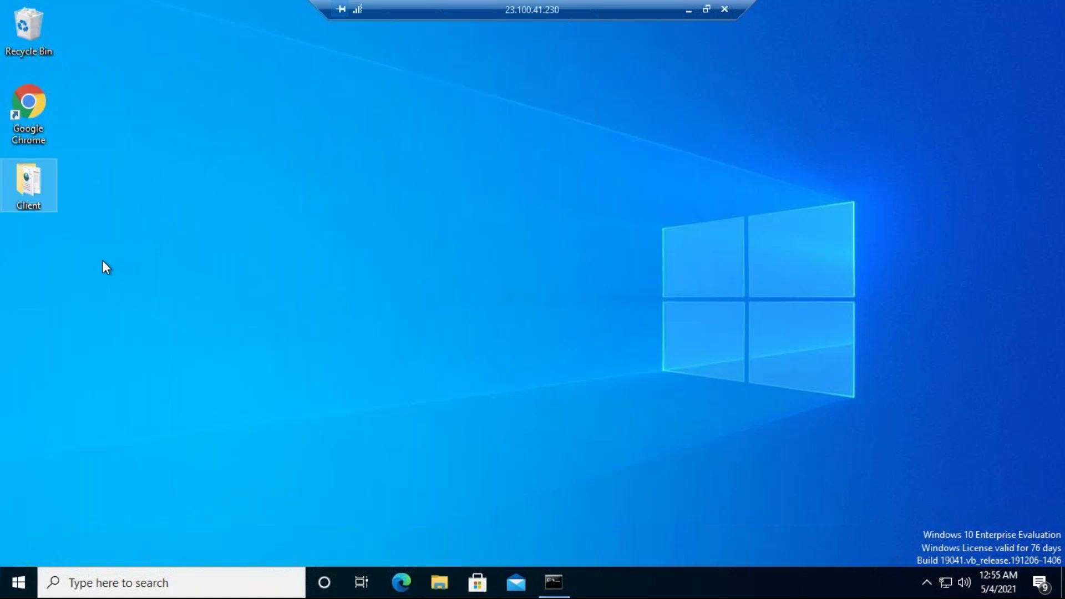
# Open the copied Client folder on the desktop and run ccmsetup.exe
pyautogui.doubleClick(38, 192)
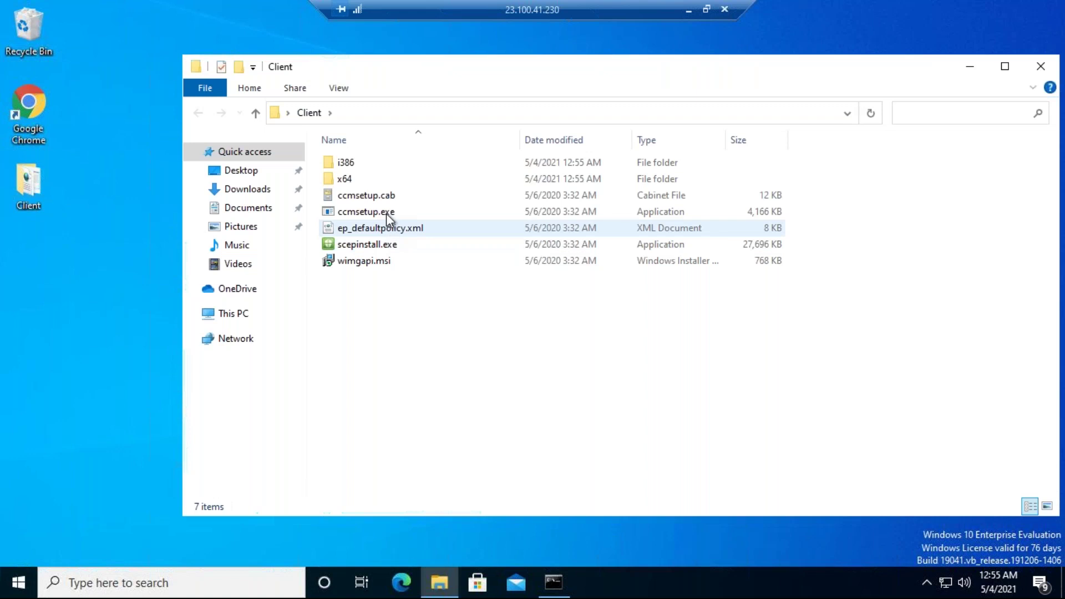
pyautogui.click(386, 212)
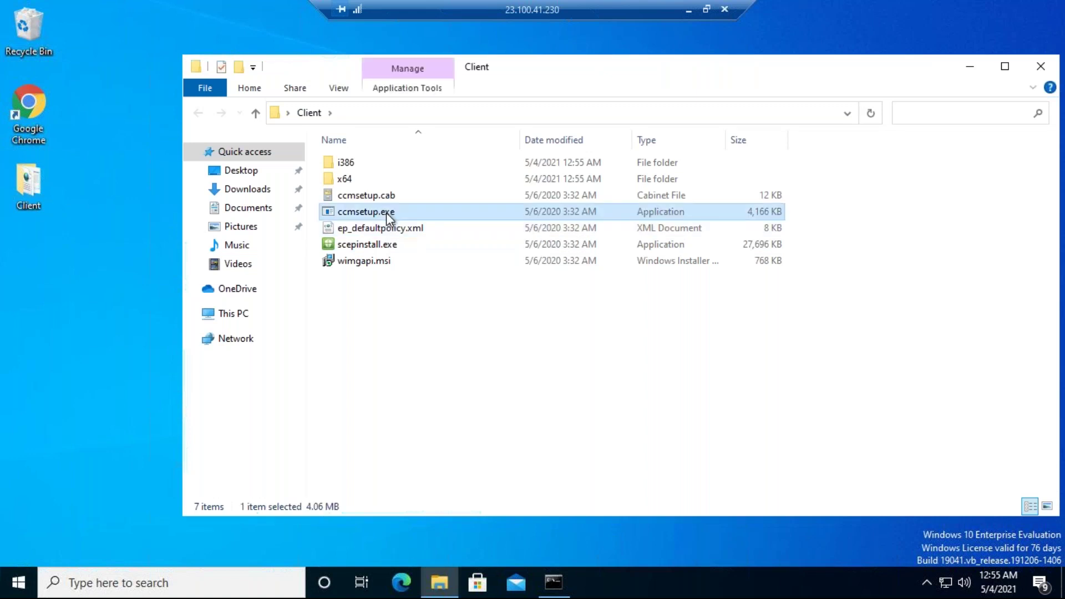
pyautogui.rightClick(386, 212)
pyautogui.click(438, 244)
# Browse to C:\Windows\ccmsetup and check the files created by the client setup
pyautogui.click(244, 316)
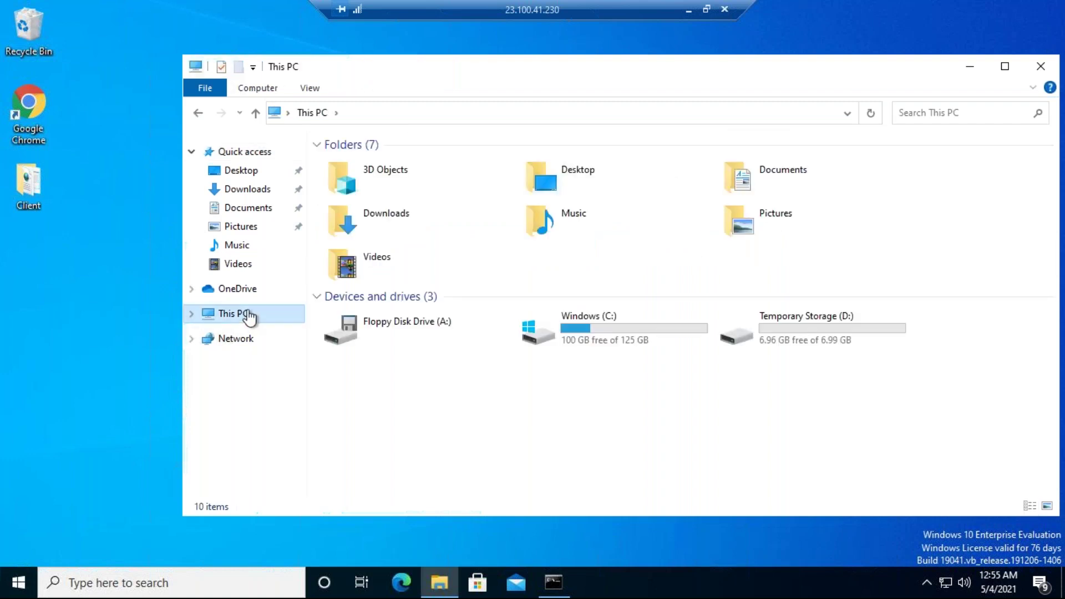
pyautogui.click(582, 326)
pyautogui.doubleClick(583, 325)
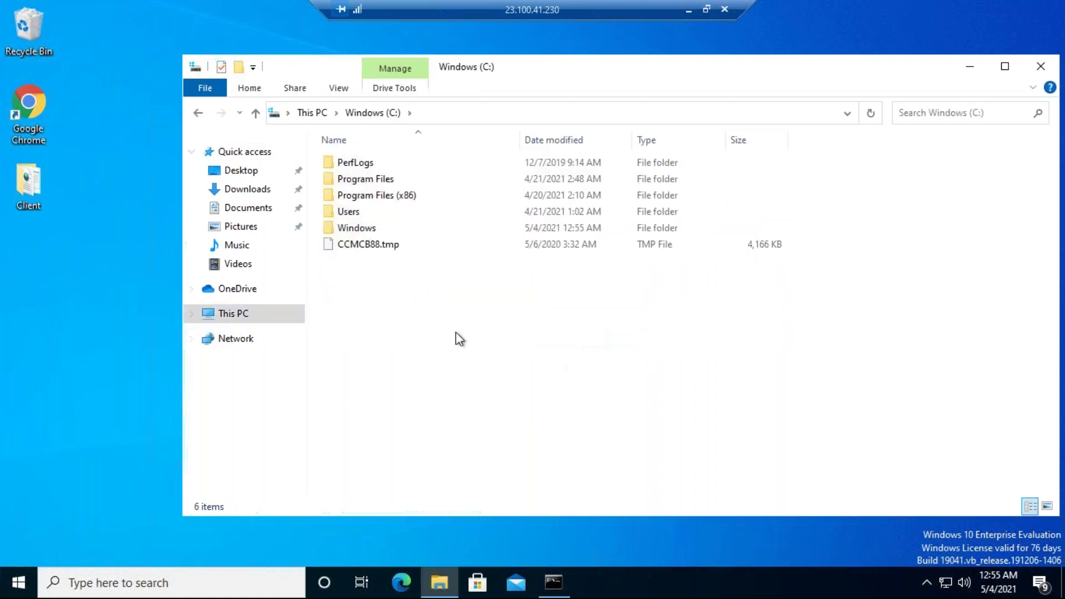
pyautogui.doubleClick(368, 230)
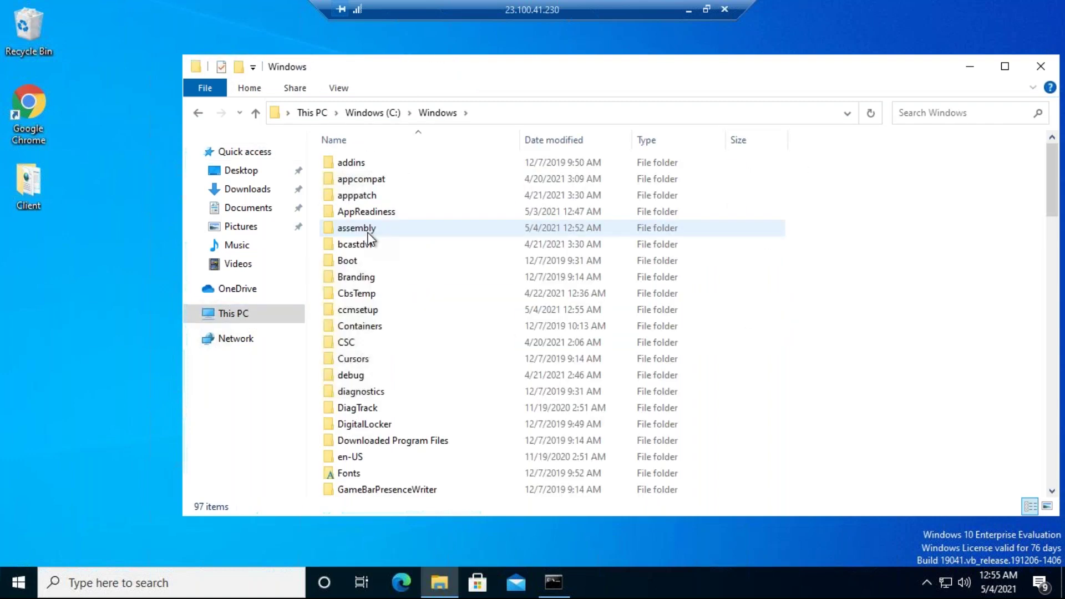
pyautogui.click(372, 310)
pyautogui.moveTo(415, 310)
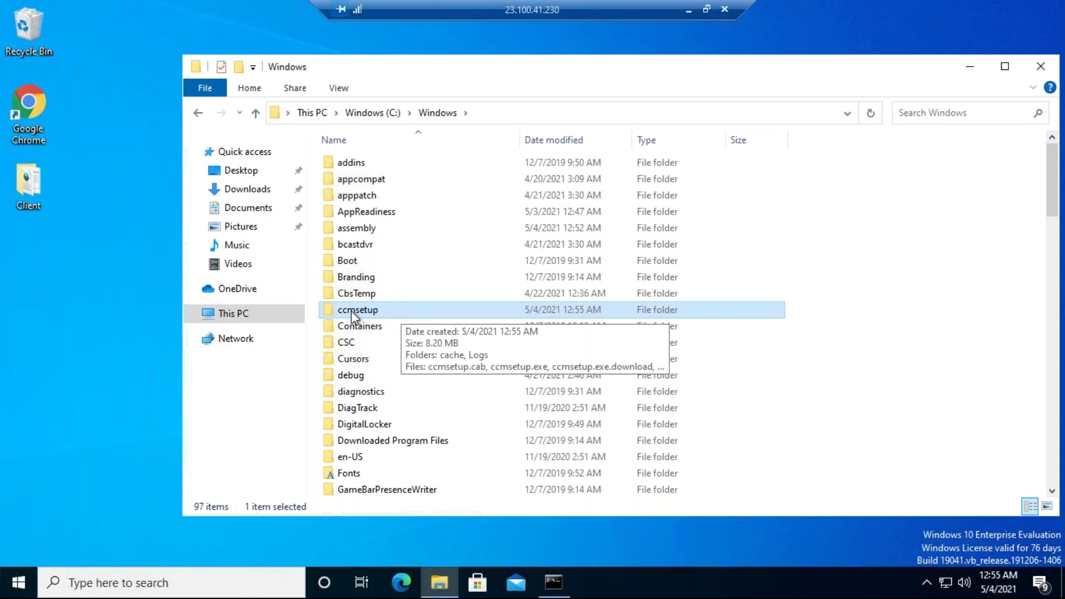
pyautogui.doubleClick(390, 311)
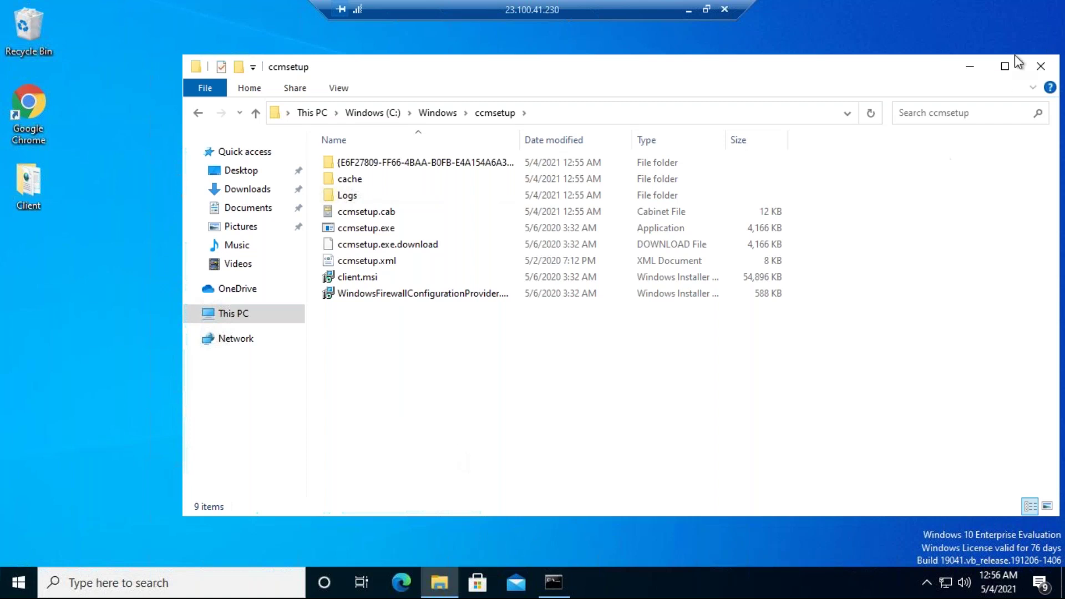
pyautogui.moveTo(941, 72); pyautogui.dragTo(886, 73)
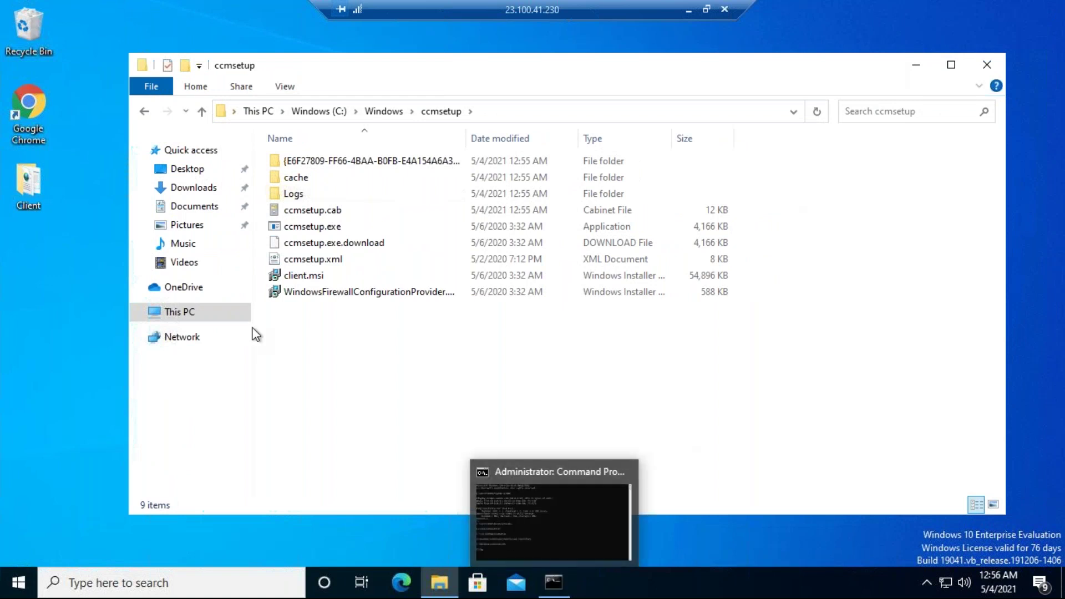
# Browse to C:\Windows\System32\wbem\Repository and select all of its files
pyautogui.click(394, 113)
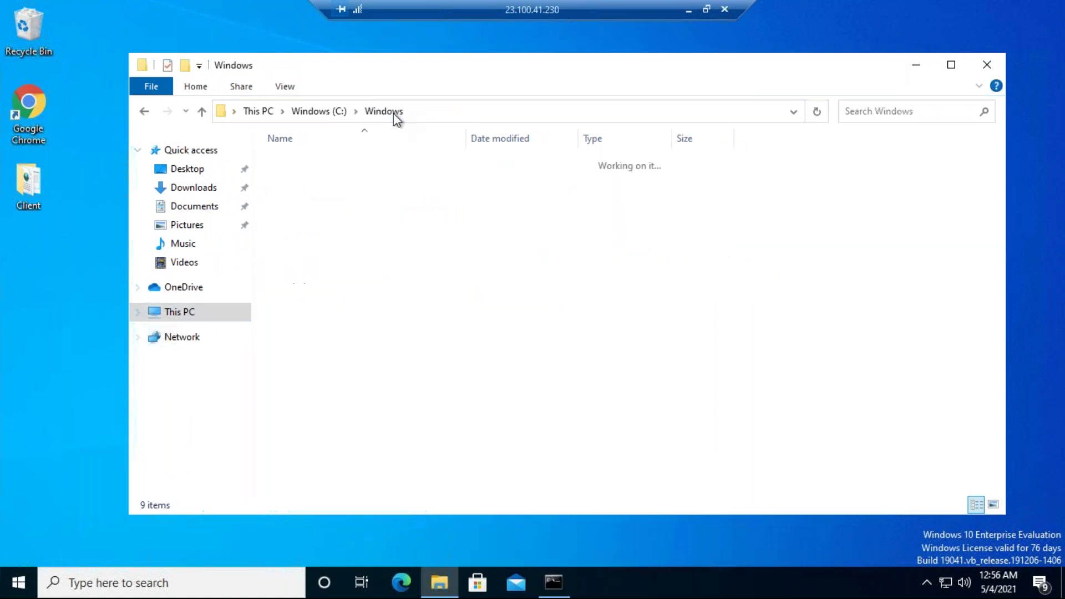
pyautogui.write('csc')
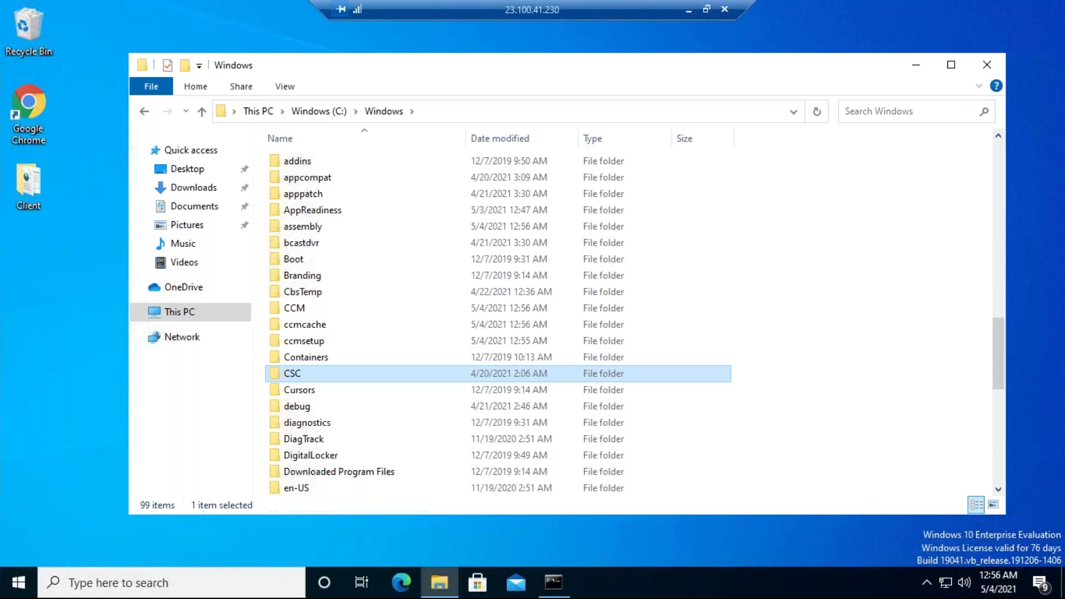
pyautogui.write('system32')
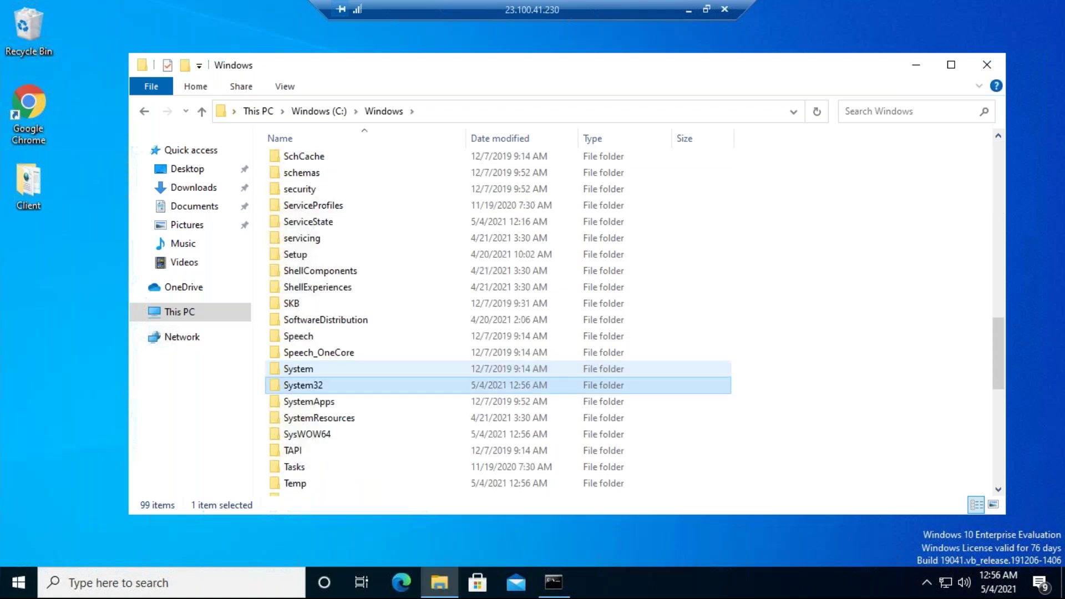
pyautogui.press('Return')
pyautogui.write('wbem')
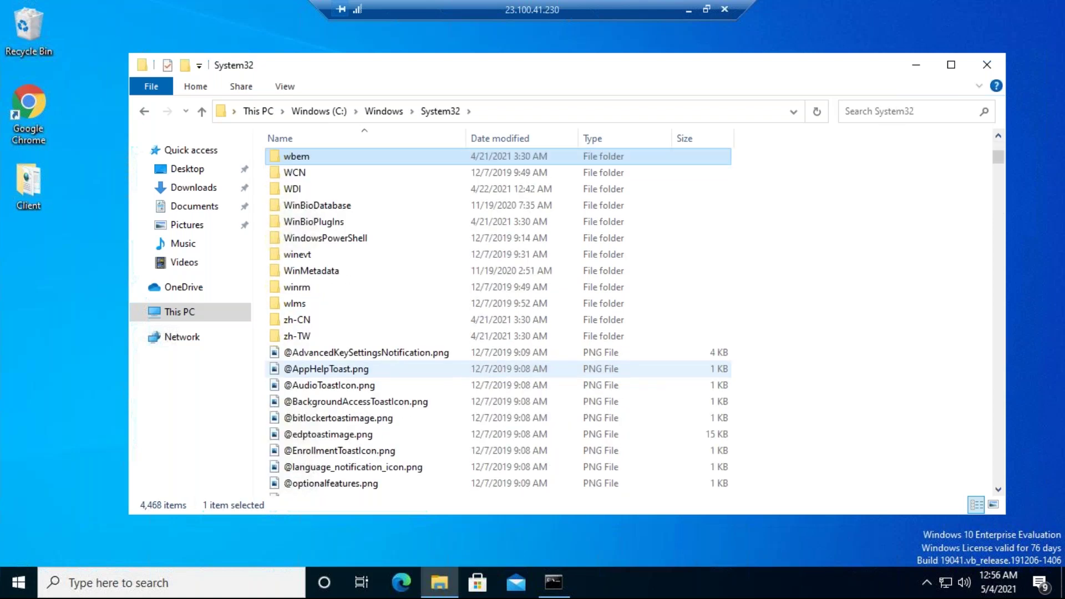
pyautogui.press('Return')
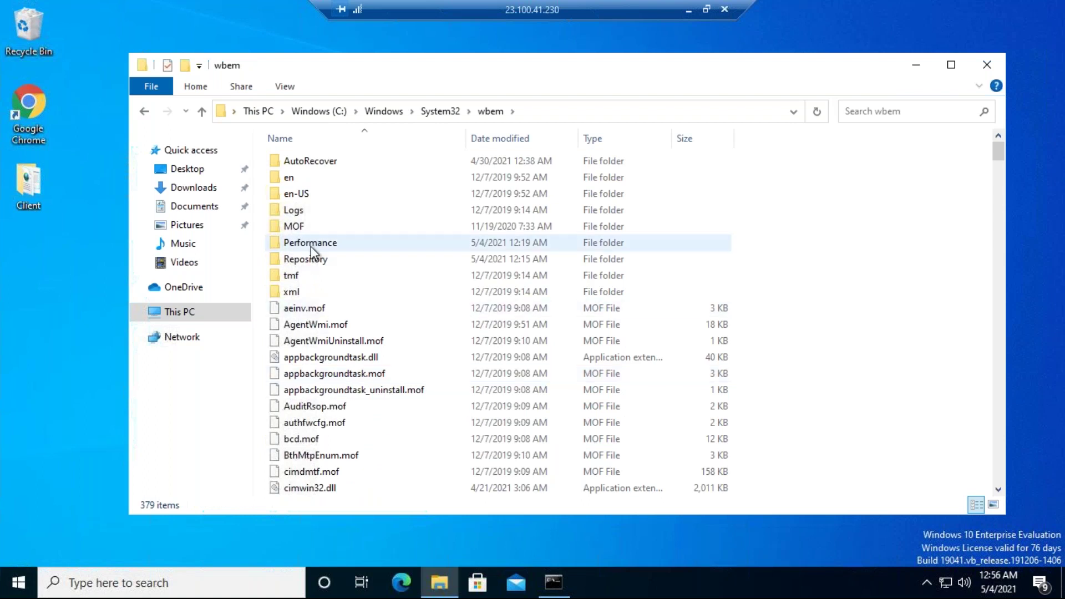
pyautogui.doubleClick(322, 261)
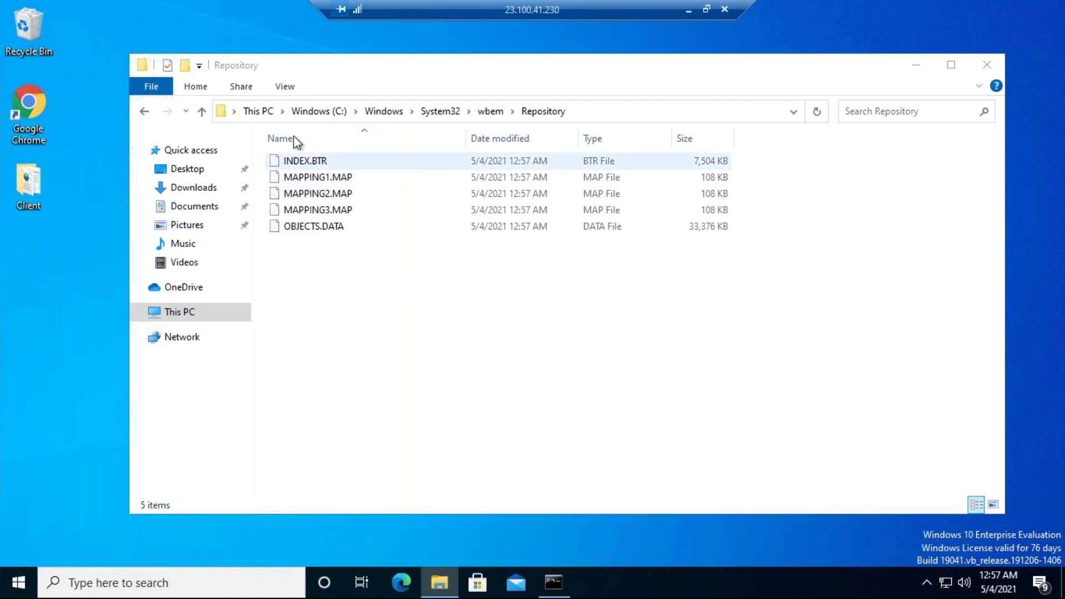
pyautogui.moveTo(335, 282); pyautogui.dragTo(313, 132)
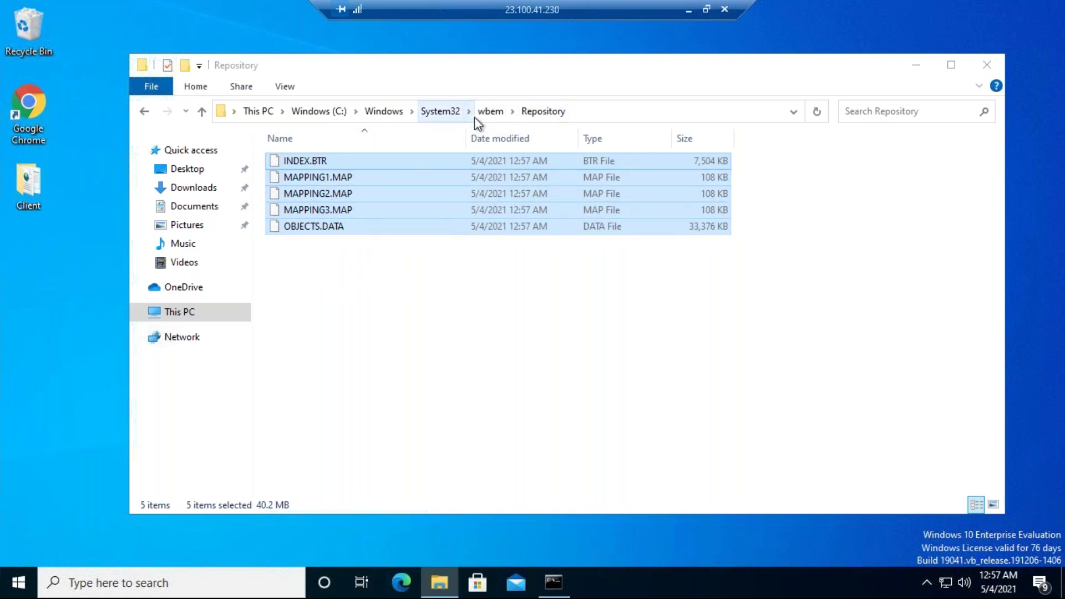
# Launch services.msc from the command prompt and pause the Windows Management Instrumentation service
pyautogui.click(562, 582)
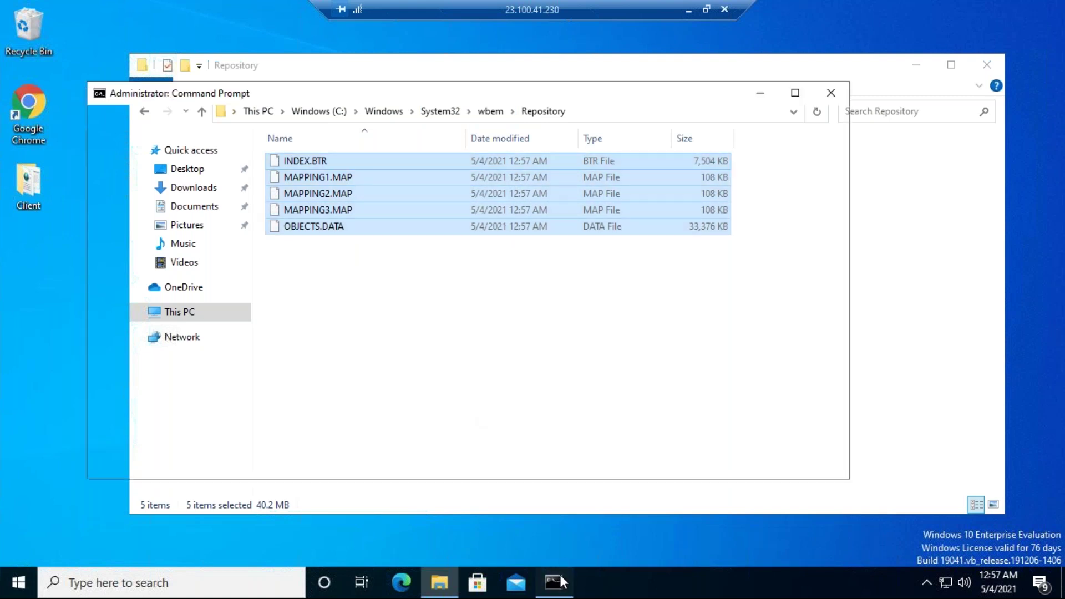
pyautogui.write('ser')
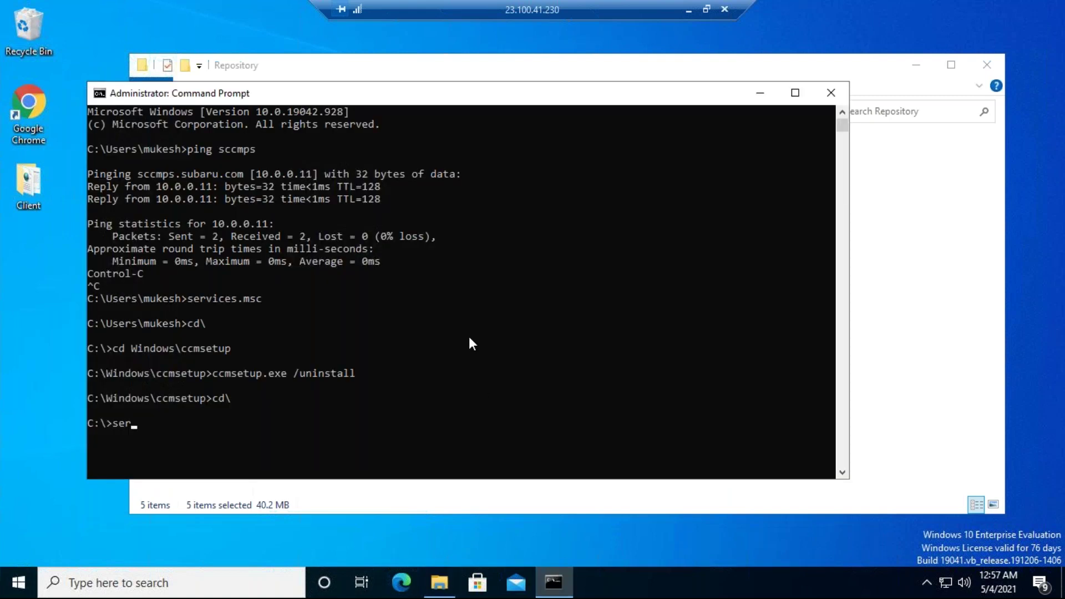
pyautogui.write('vices.msc')
pyautogui.press('Return')
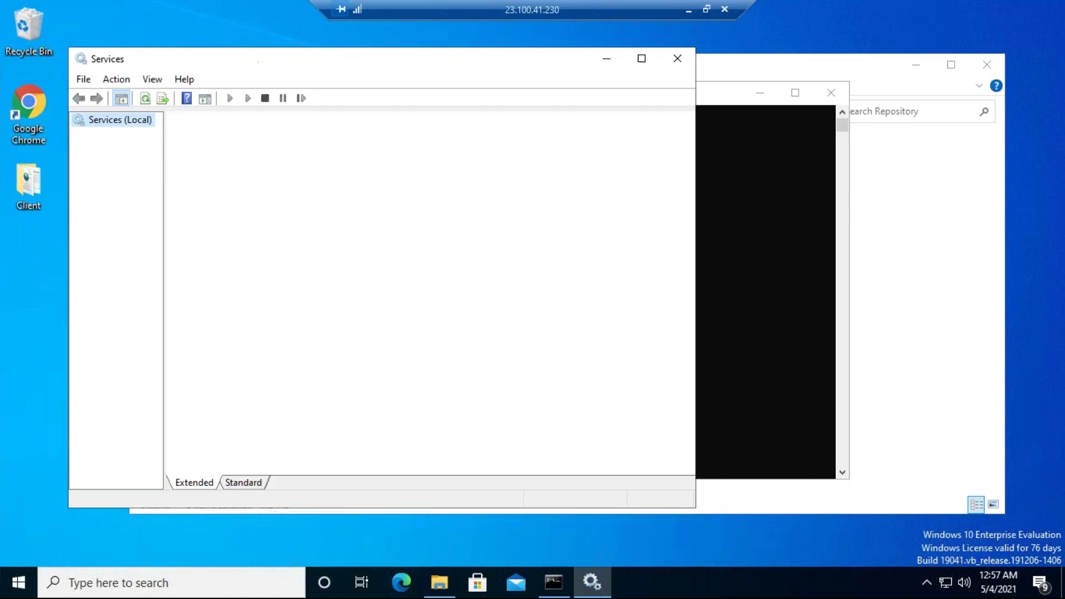
pyautogui.click(384, 322)
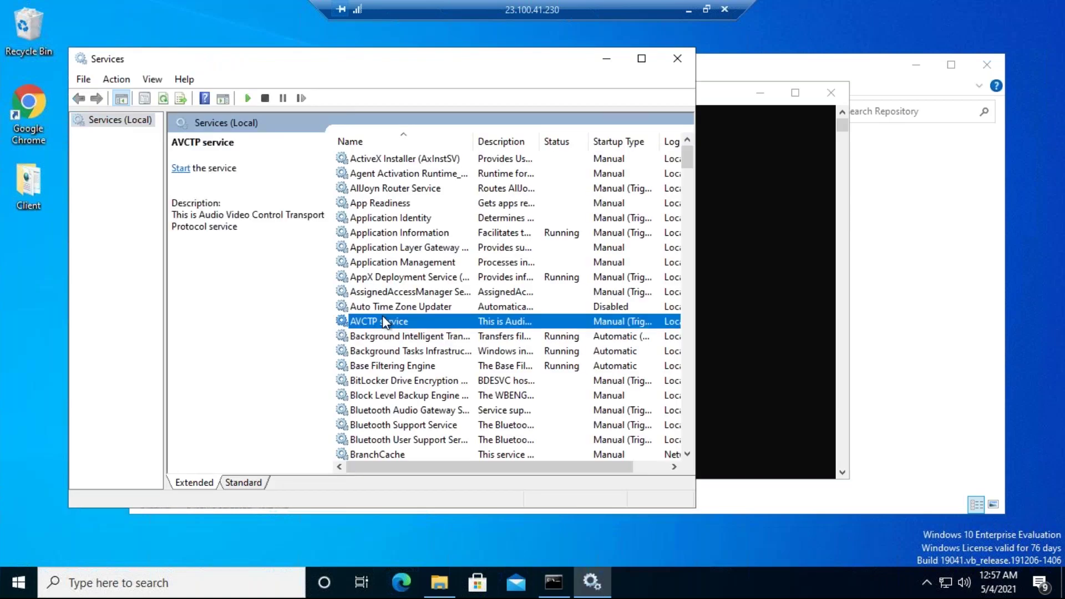
pyautogui.write('windows m')
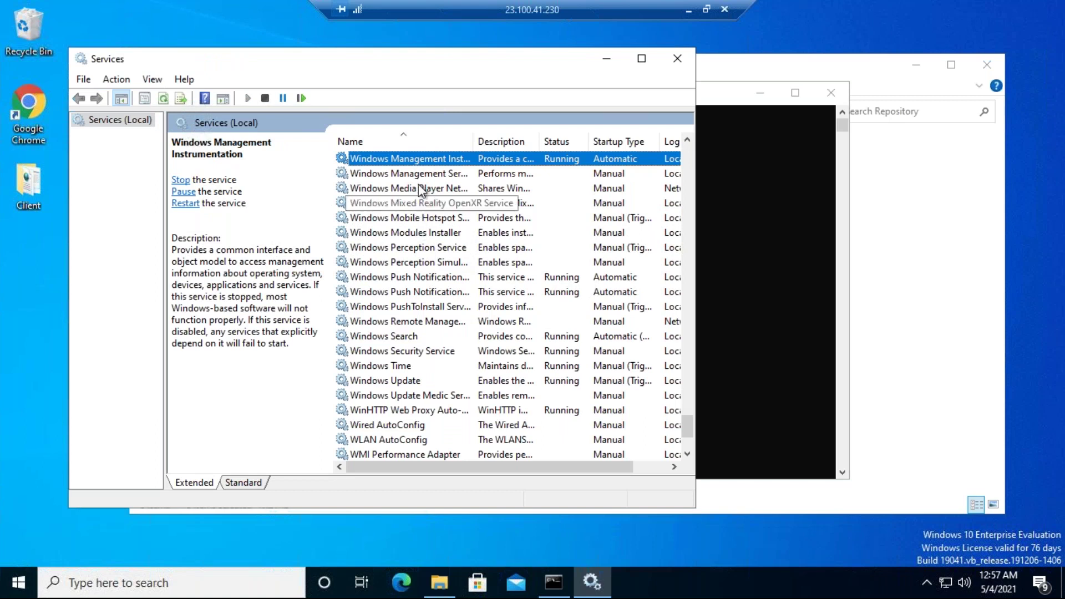
pyautogui.doubleClick(478, 140)
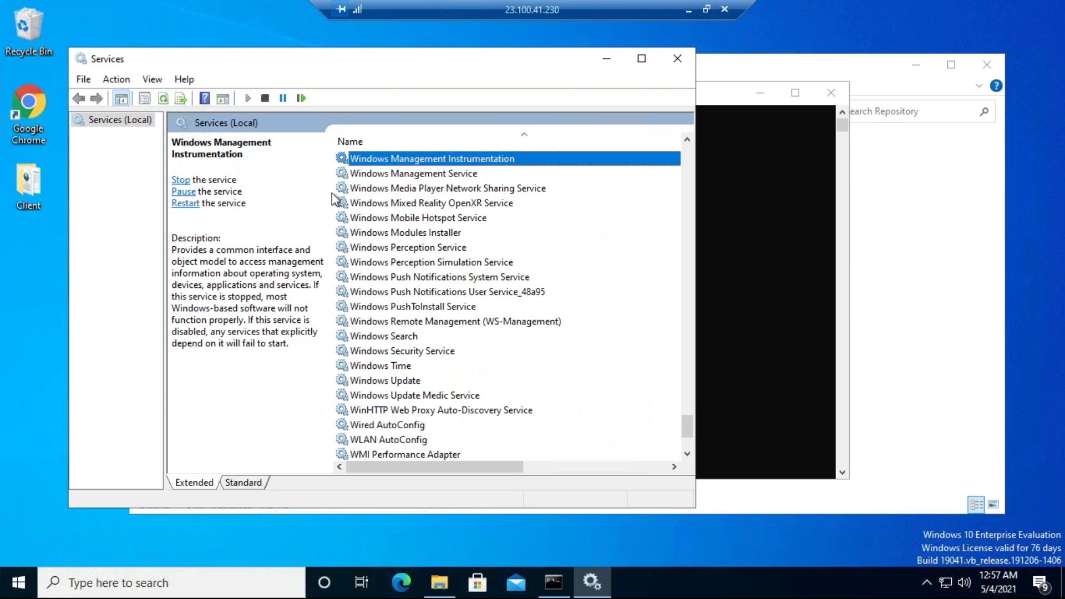
pyautogui.click(185, 193)
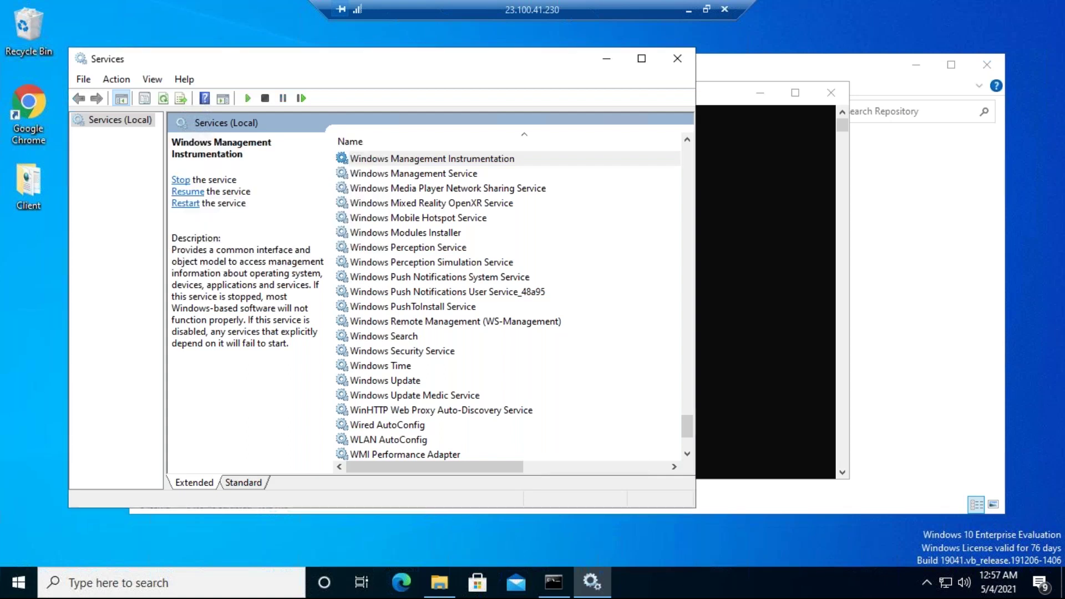
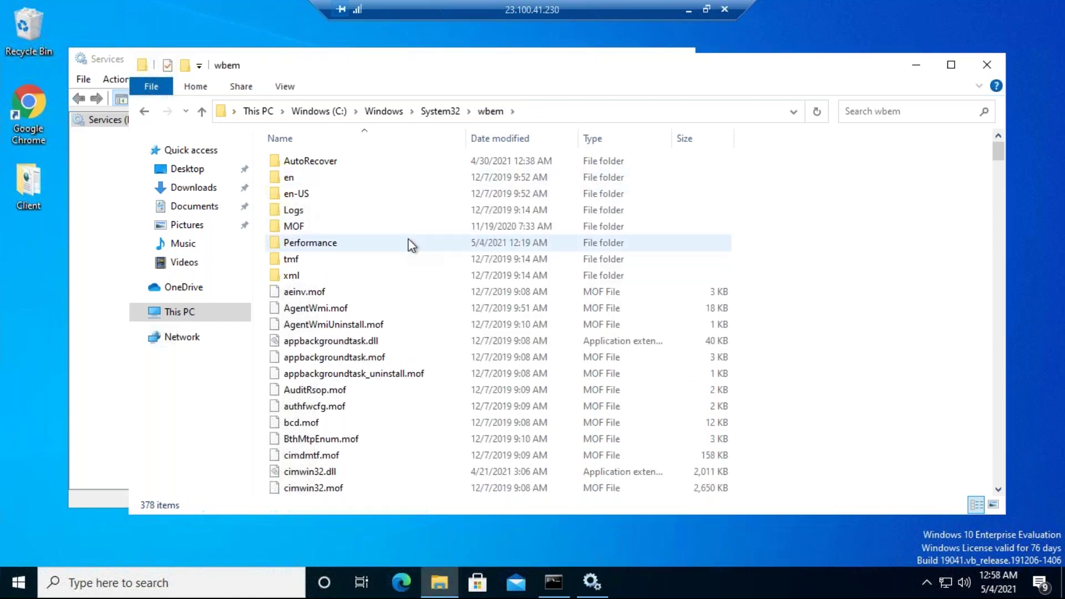
# Resume the Windows Management Instrumentation service and inspect the files in the rebuilt wbem repository folder
pyautogui.click(591, 583)
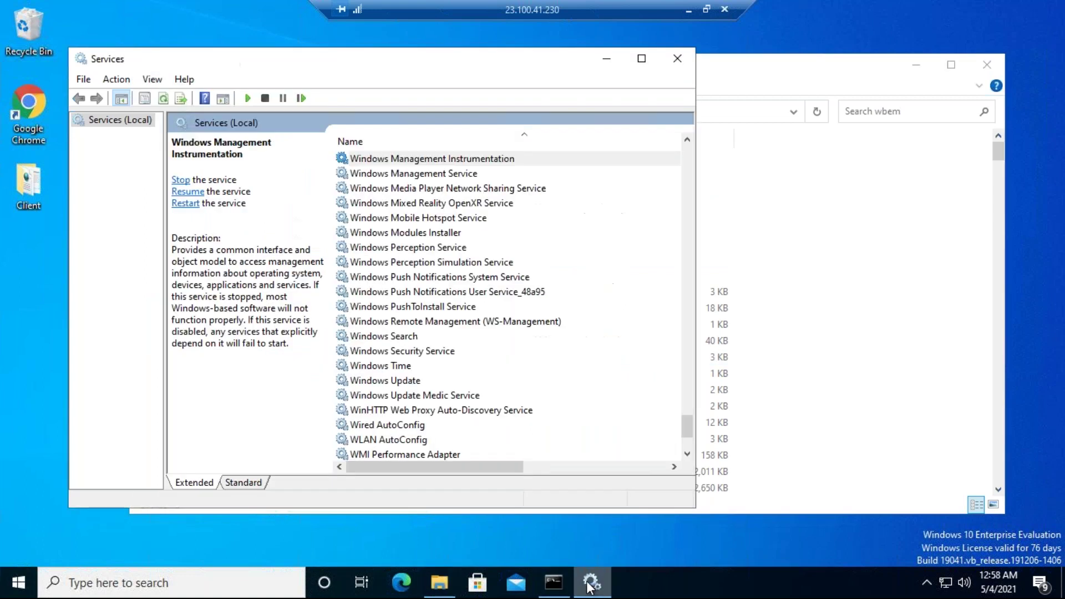
pyautogui.click(192, 191)
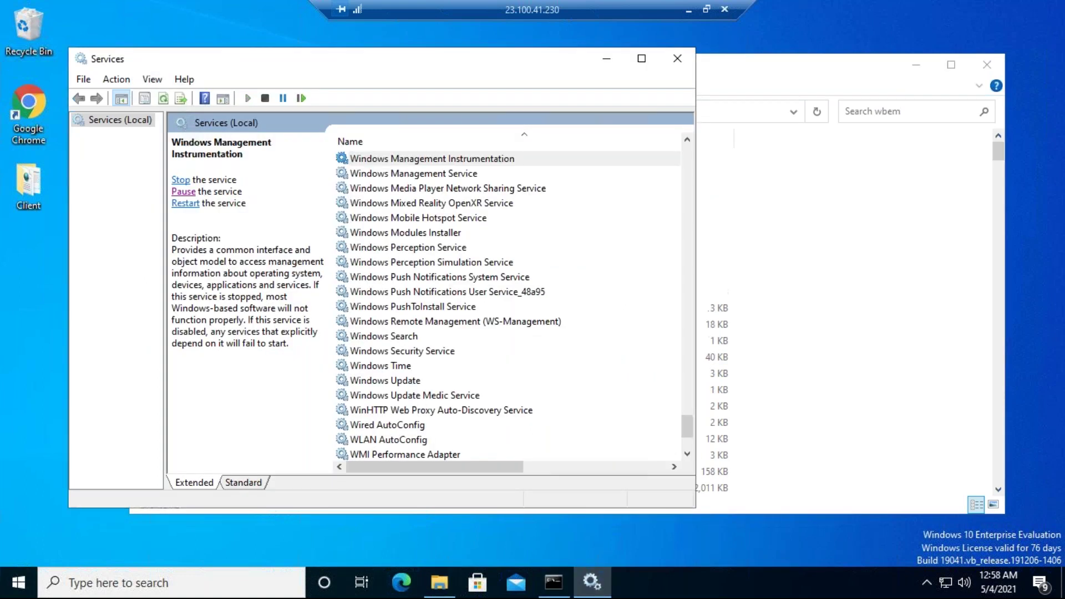
pyautogui.click(939, 368)
pyautogui.doubleClick(314, 260)
pyautogui.moveTo(711, 358); pyautogui.dragTo(702, 171)
pyautogui.click(788, 241)
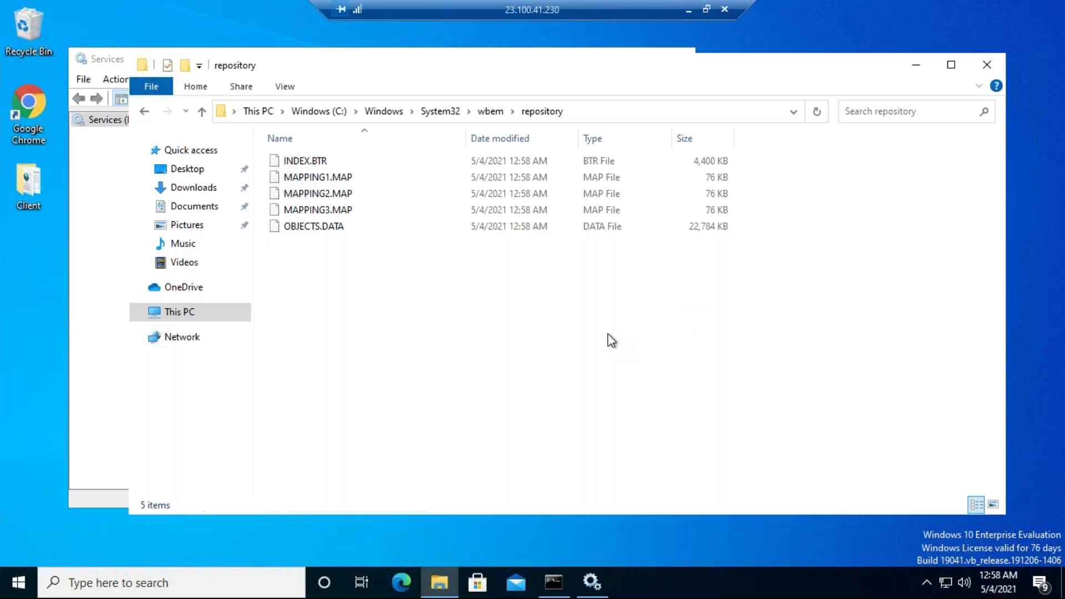
pyautogui.moveTo(362, 224); pyautogui.dragTo(328, 118)
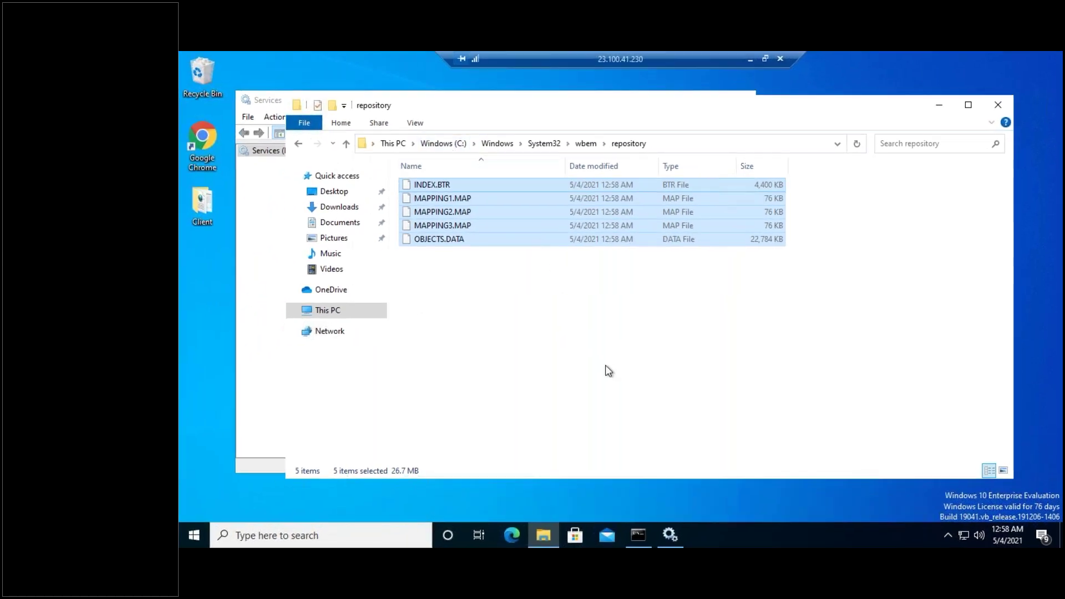